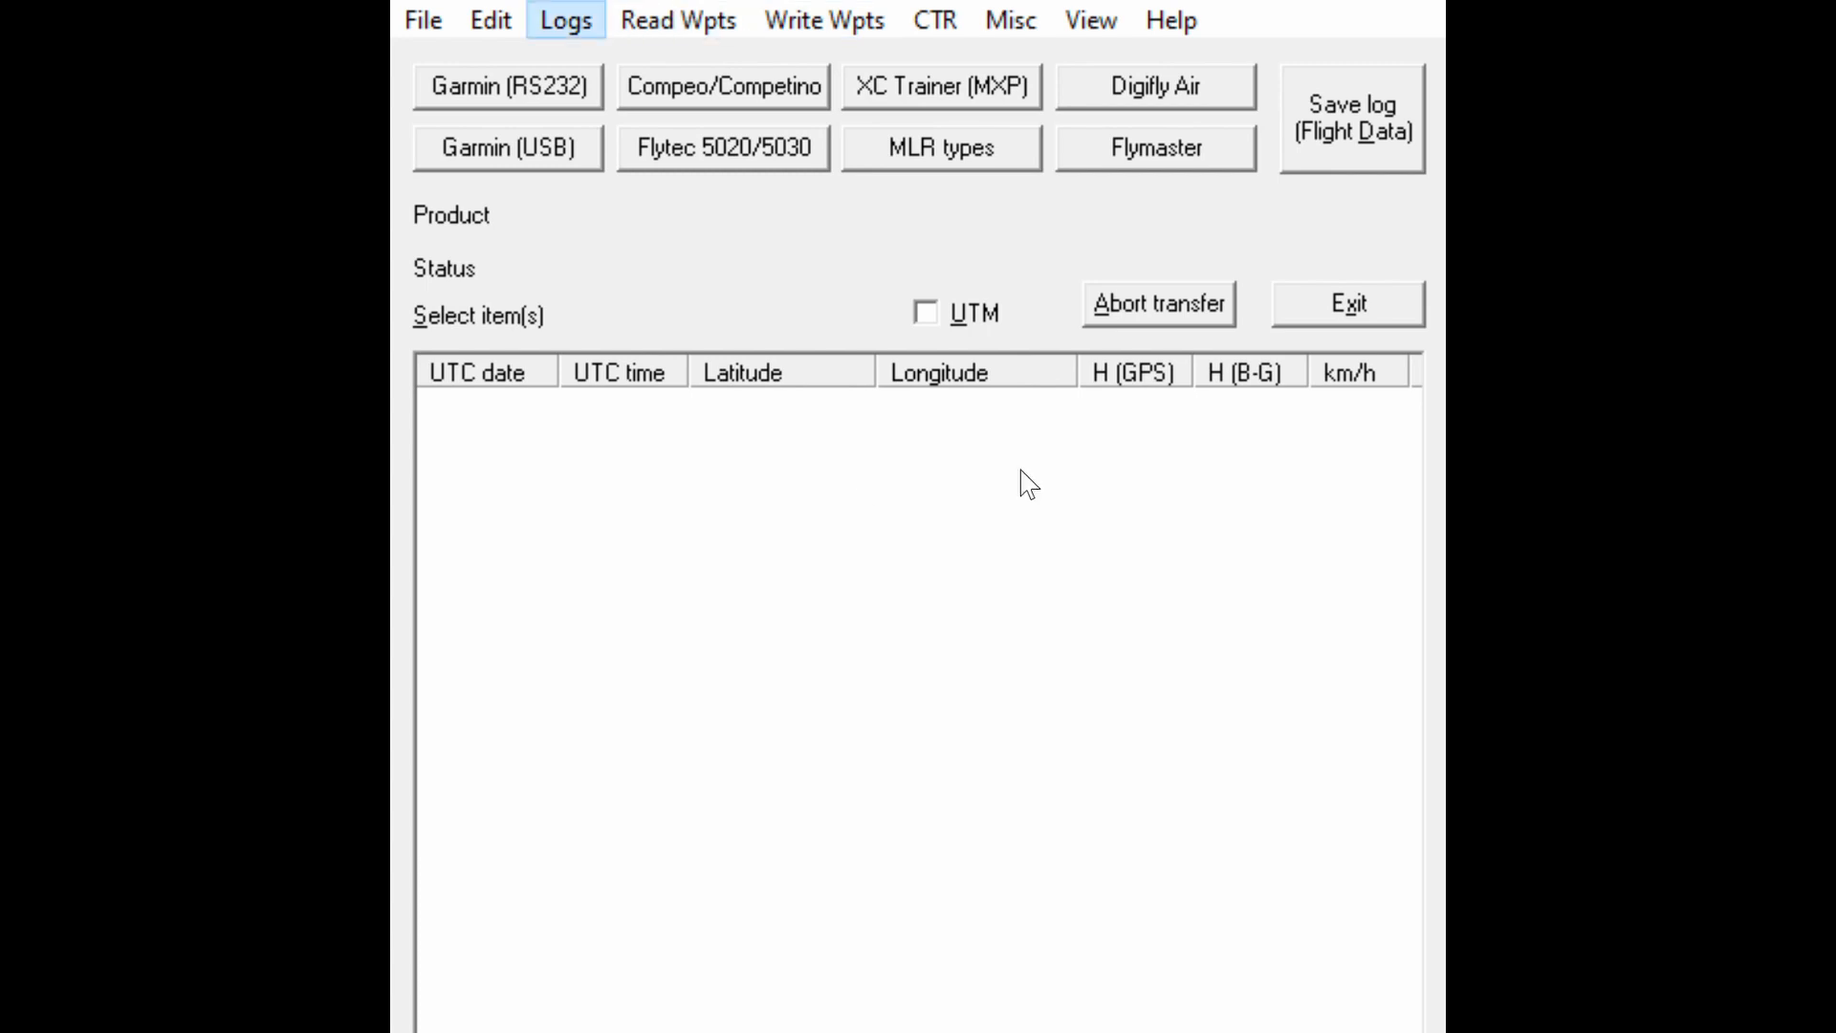
Step: Load the flight's track points from the connected Flymaster GPS into the list
left_click(1050, 1007)
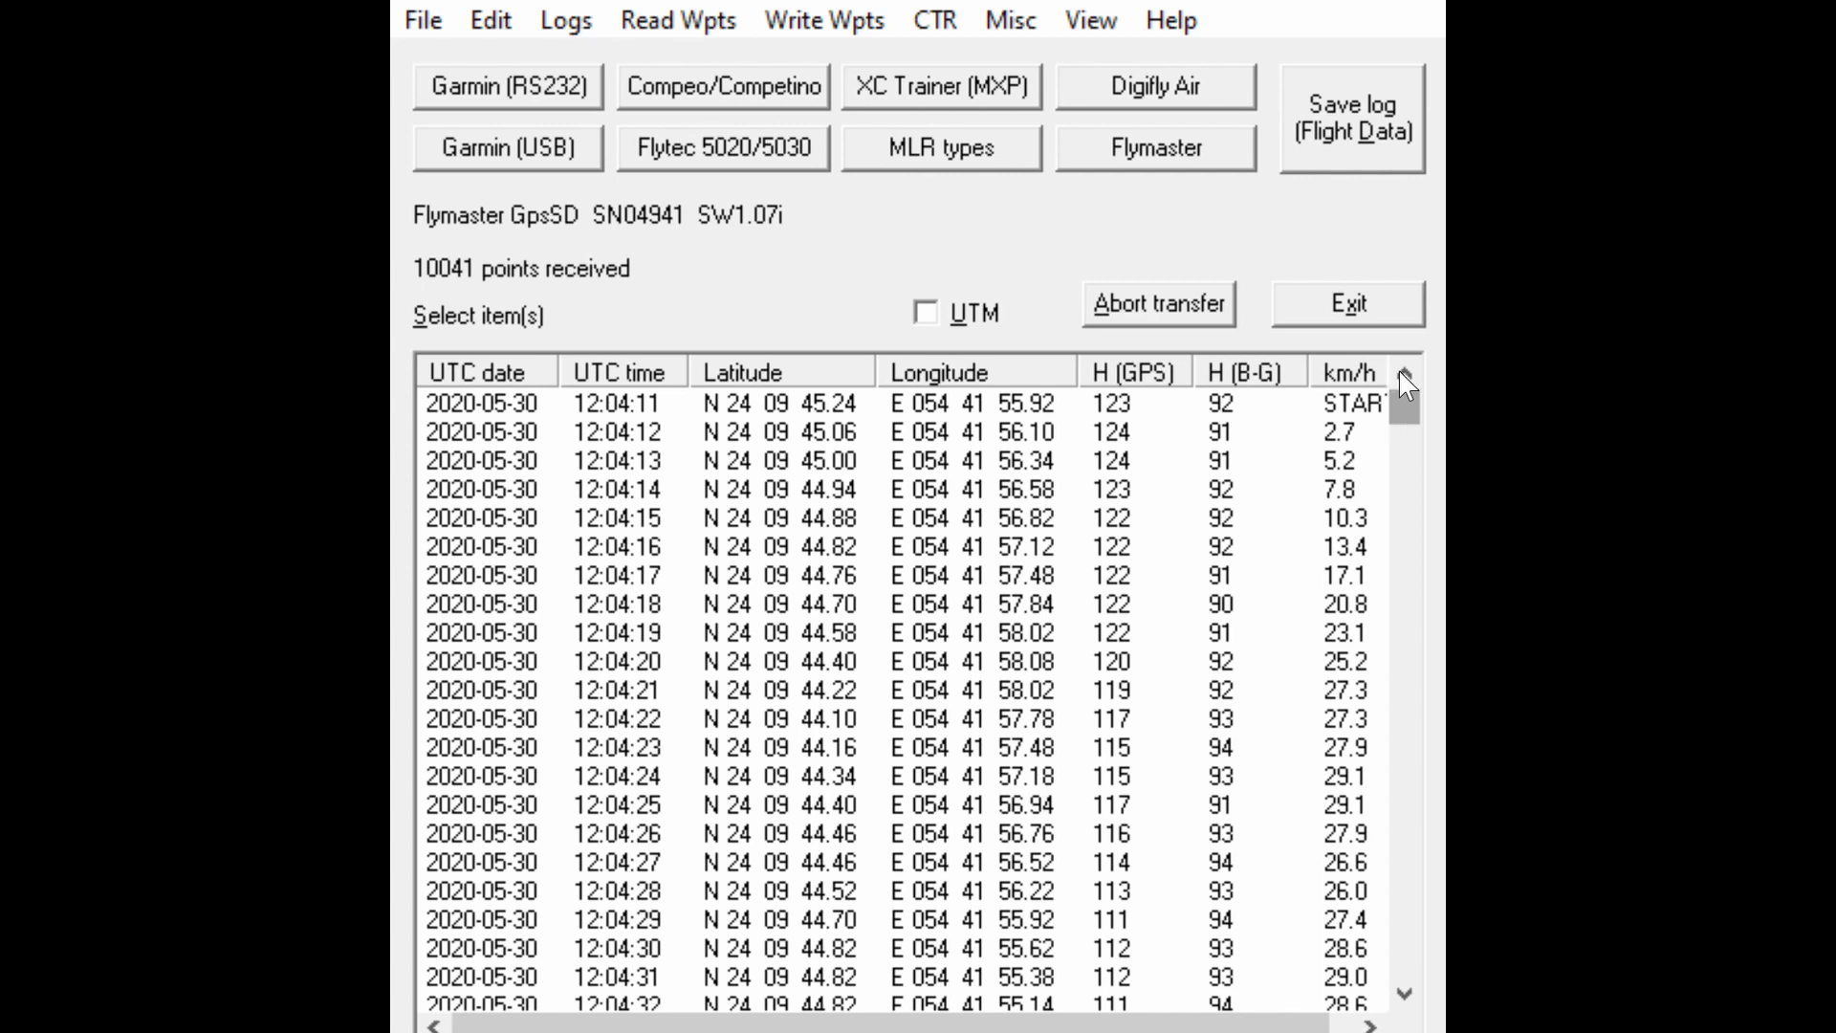
Step: Examine the times, heights and speeds of the loaded track points to locate the start of the last flight
left_click_drag(1402, 382, 1421, 917)
scroll(1214, 744, "up", 2)
scroll(1257, 703, "down", 2)
scroll(1253, 703, "up", 20)
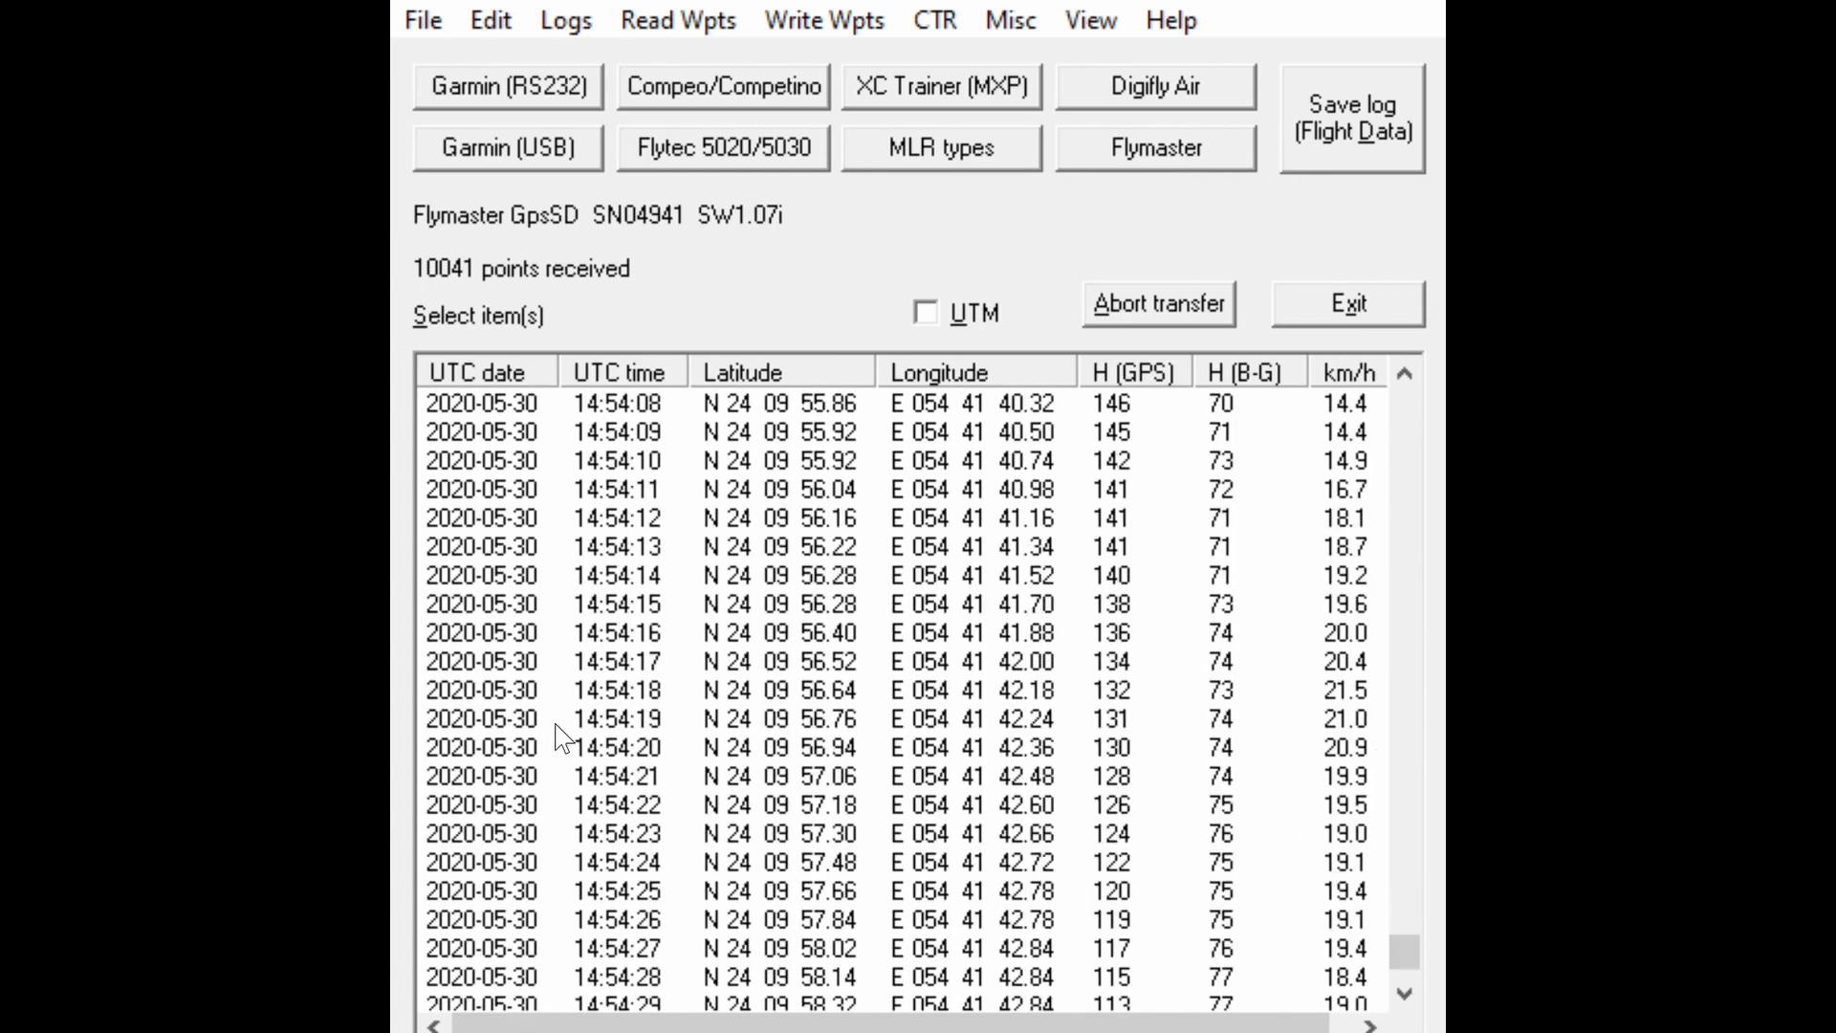
scroll(557, 737, "up", 20)
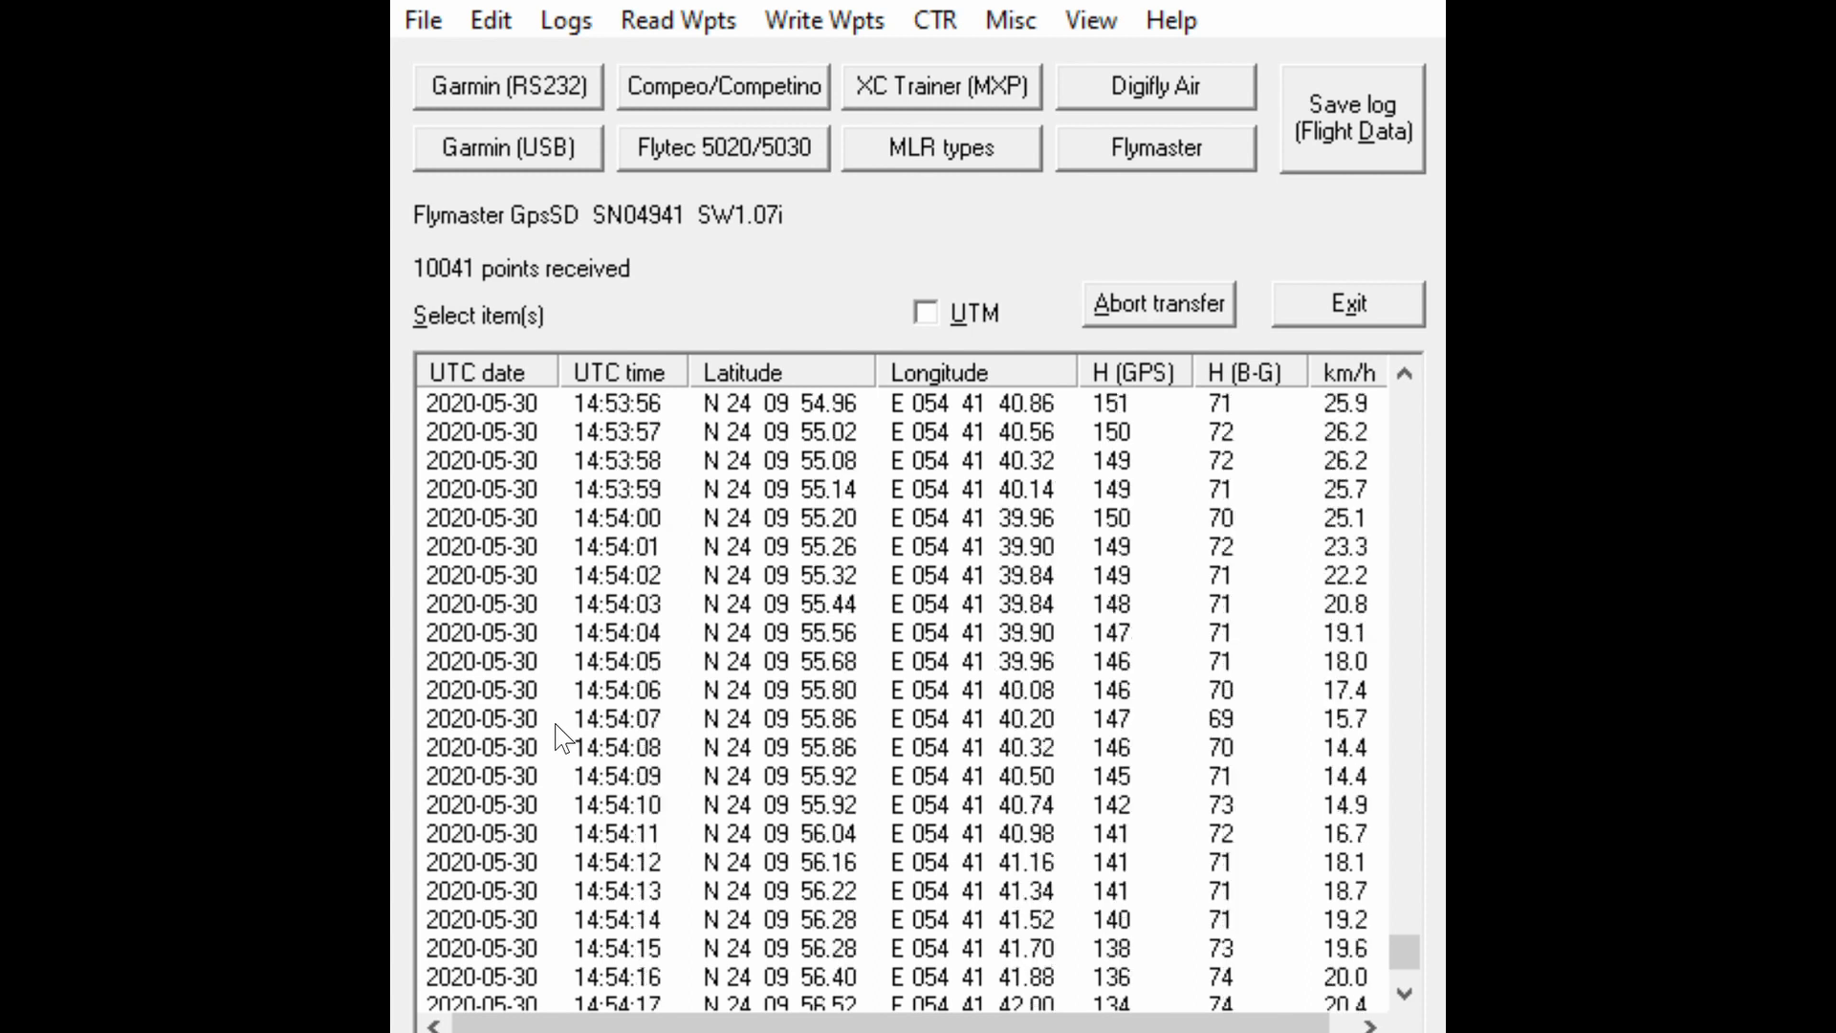
scroll(557, 737, "up", 20)
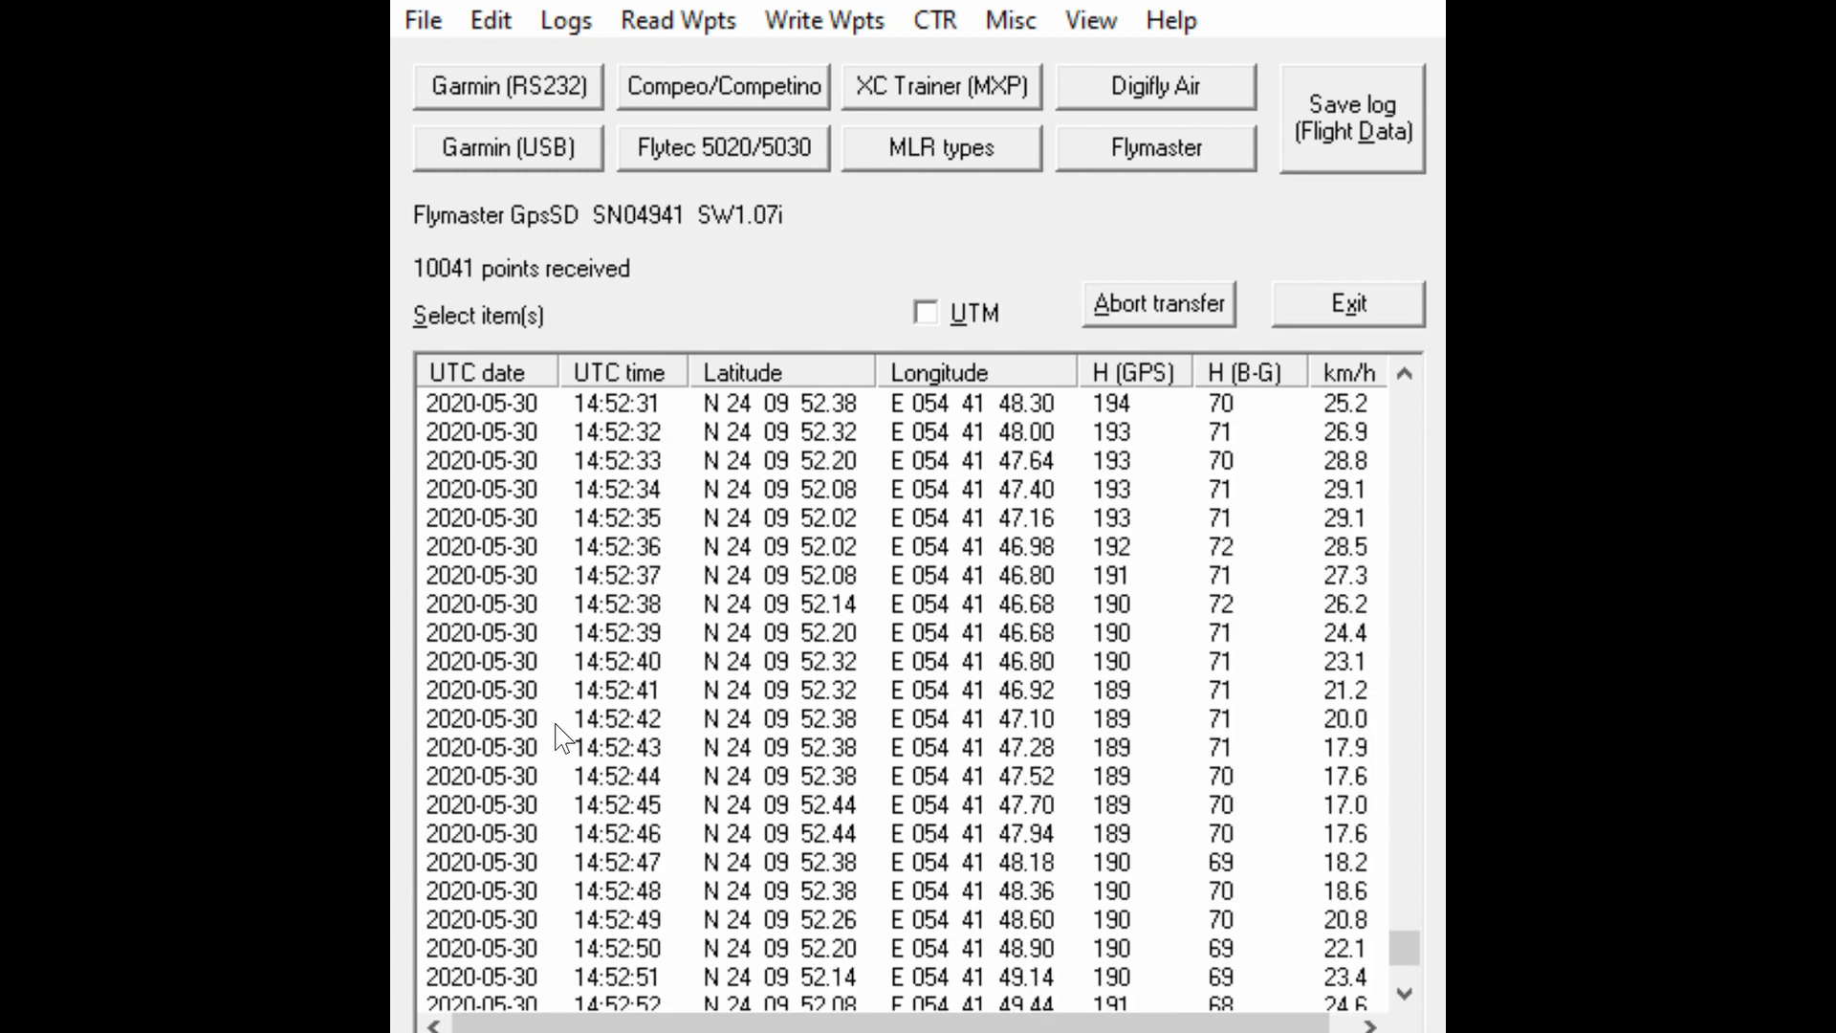
scroll(608, 708, "up", 20)
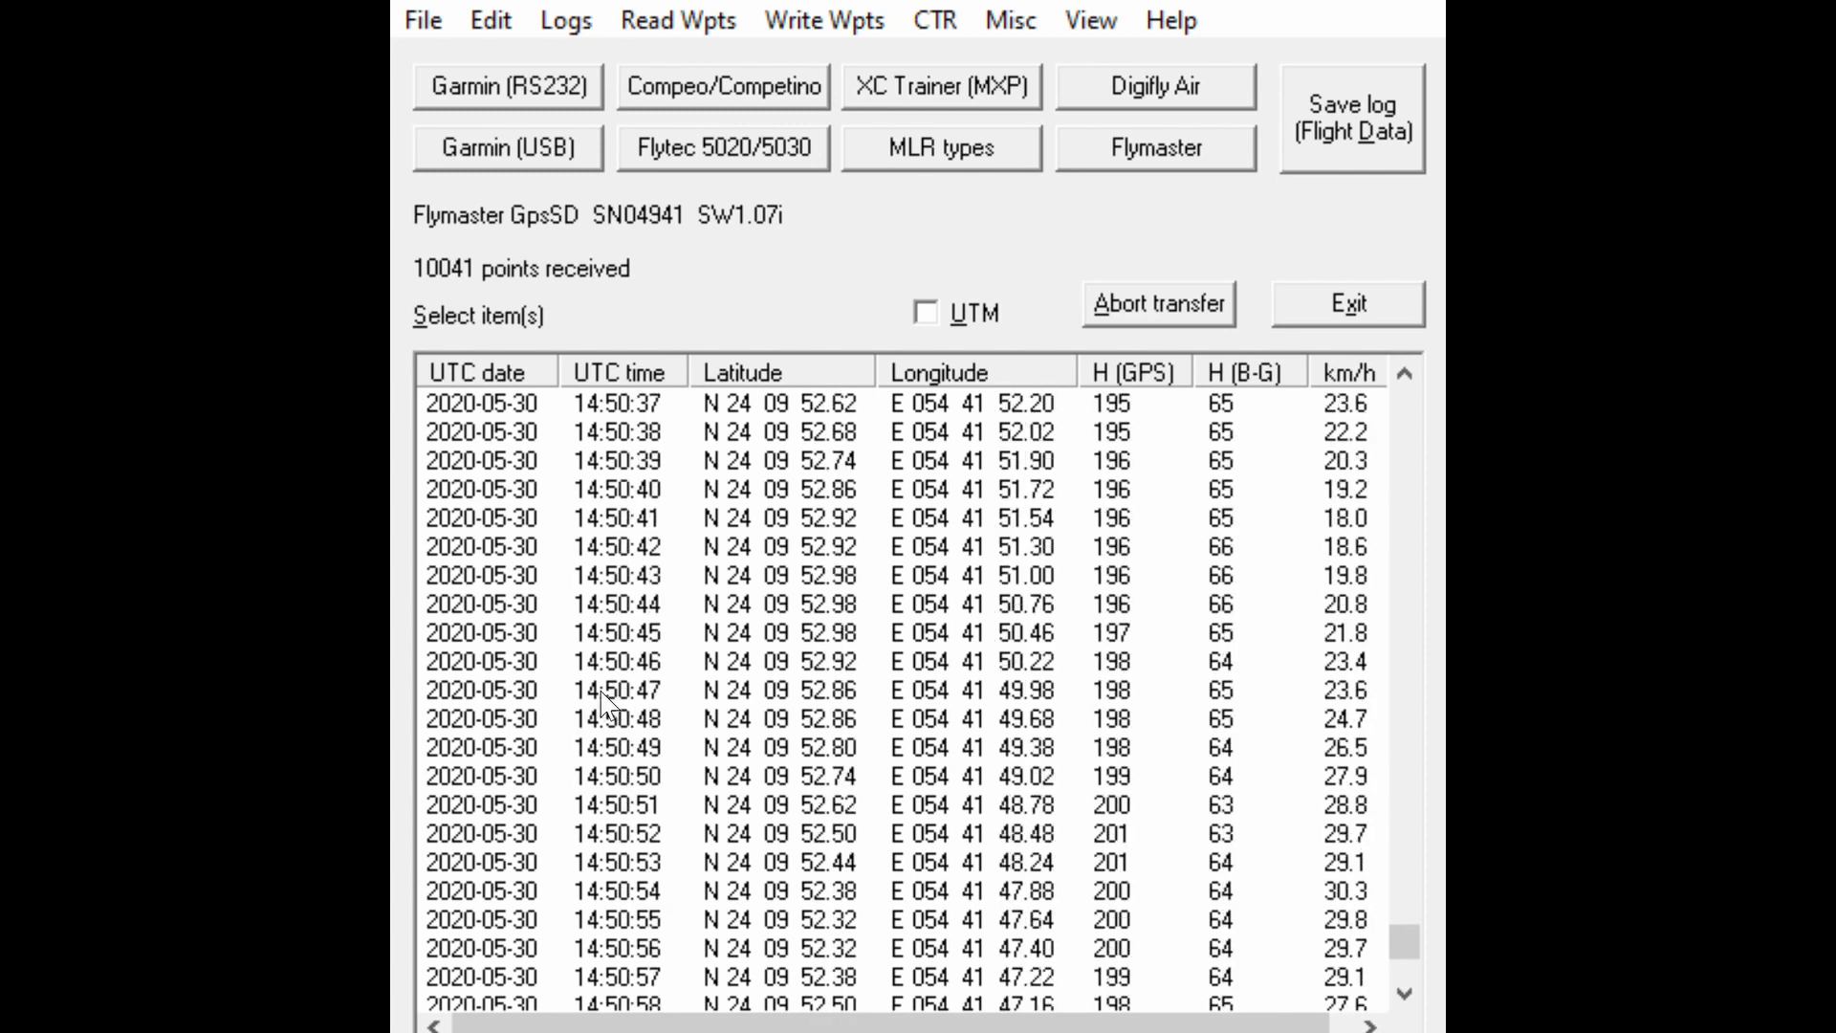
scroll(524, 741, "up", 20)
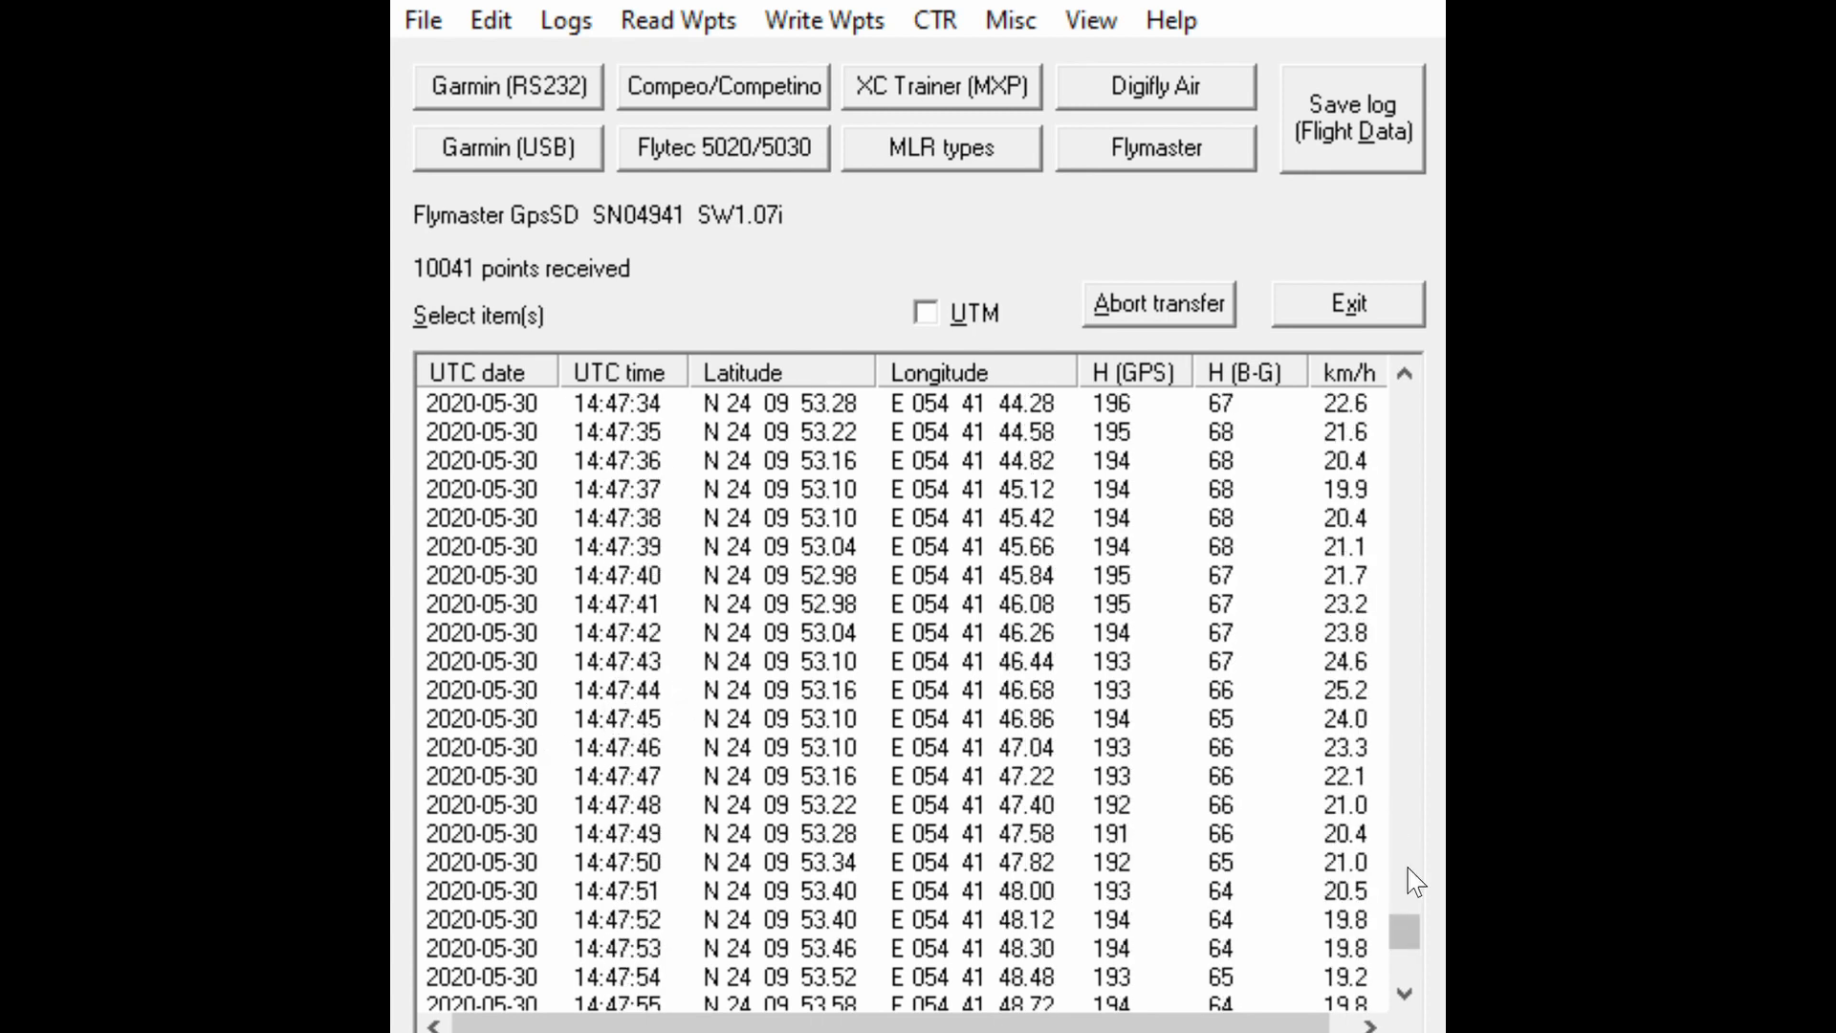
scroll(1410, 874, "up", 4)
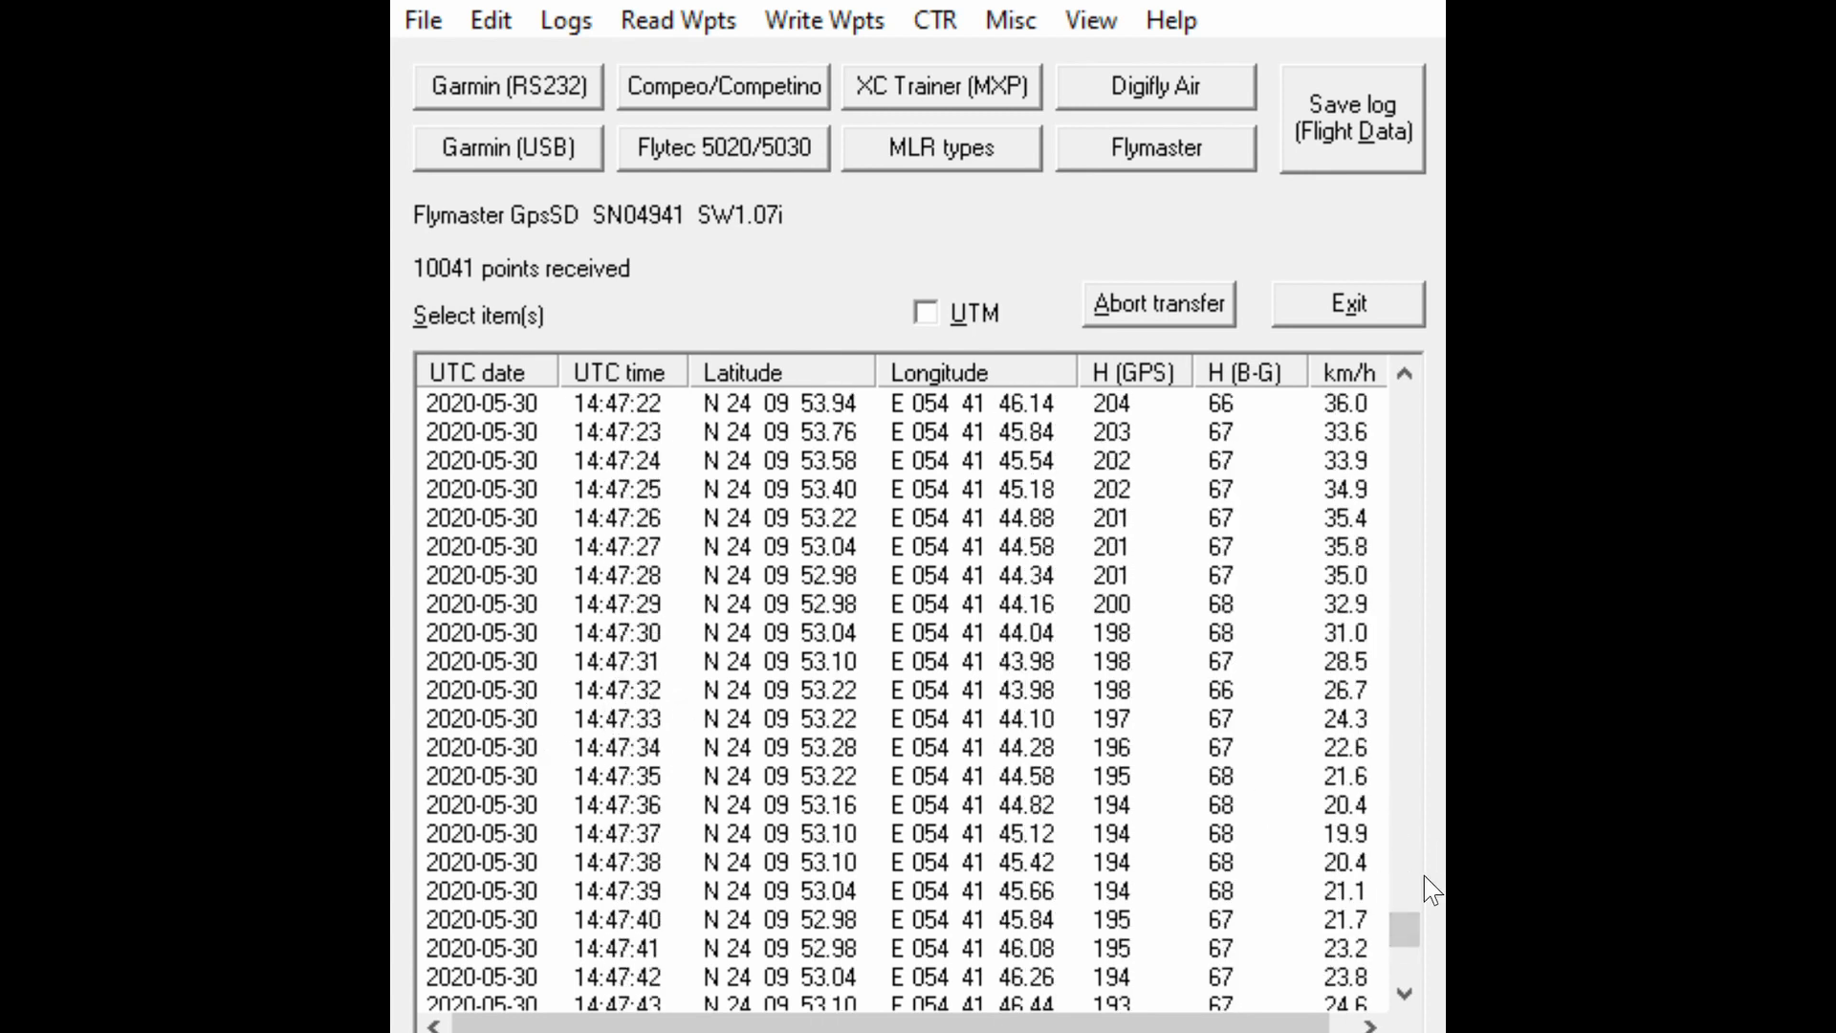
left_click_drag(1398, 882, 1396, 808)
scroll(1221, 836, "down", 17)
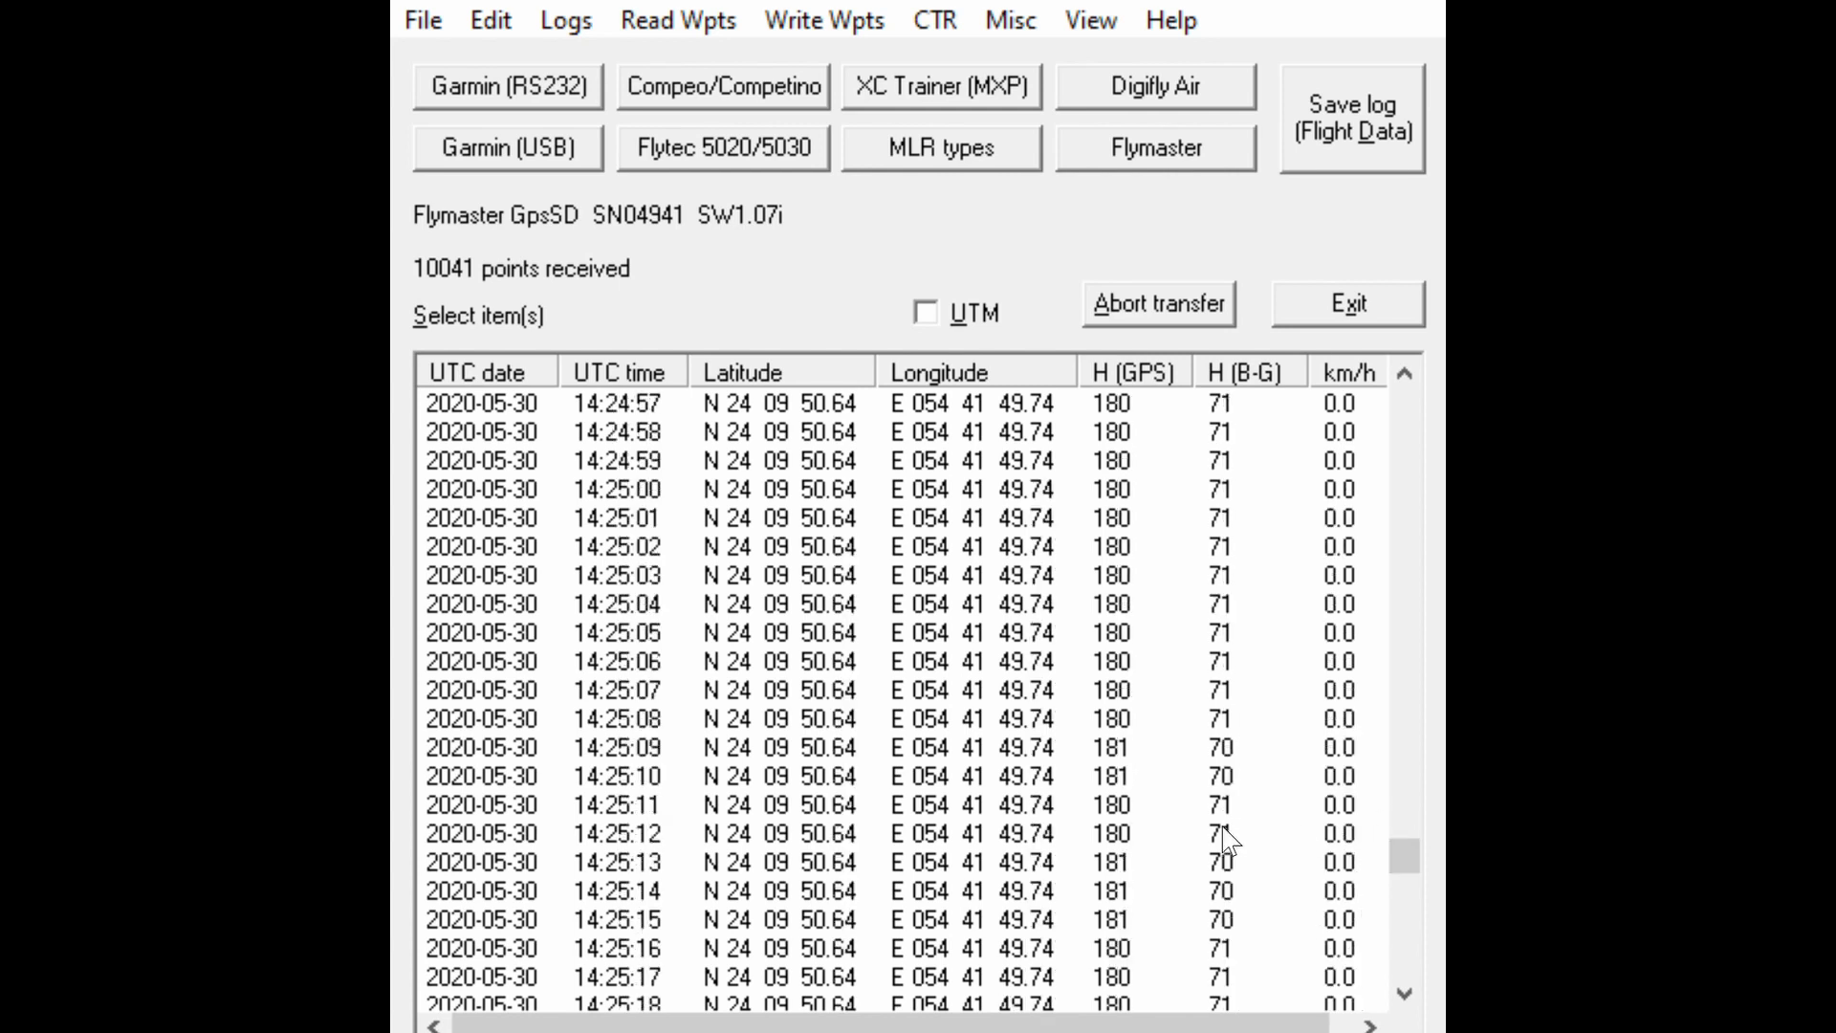
scroll(1219, 865, "up", 6)
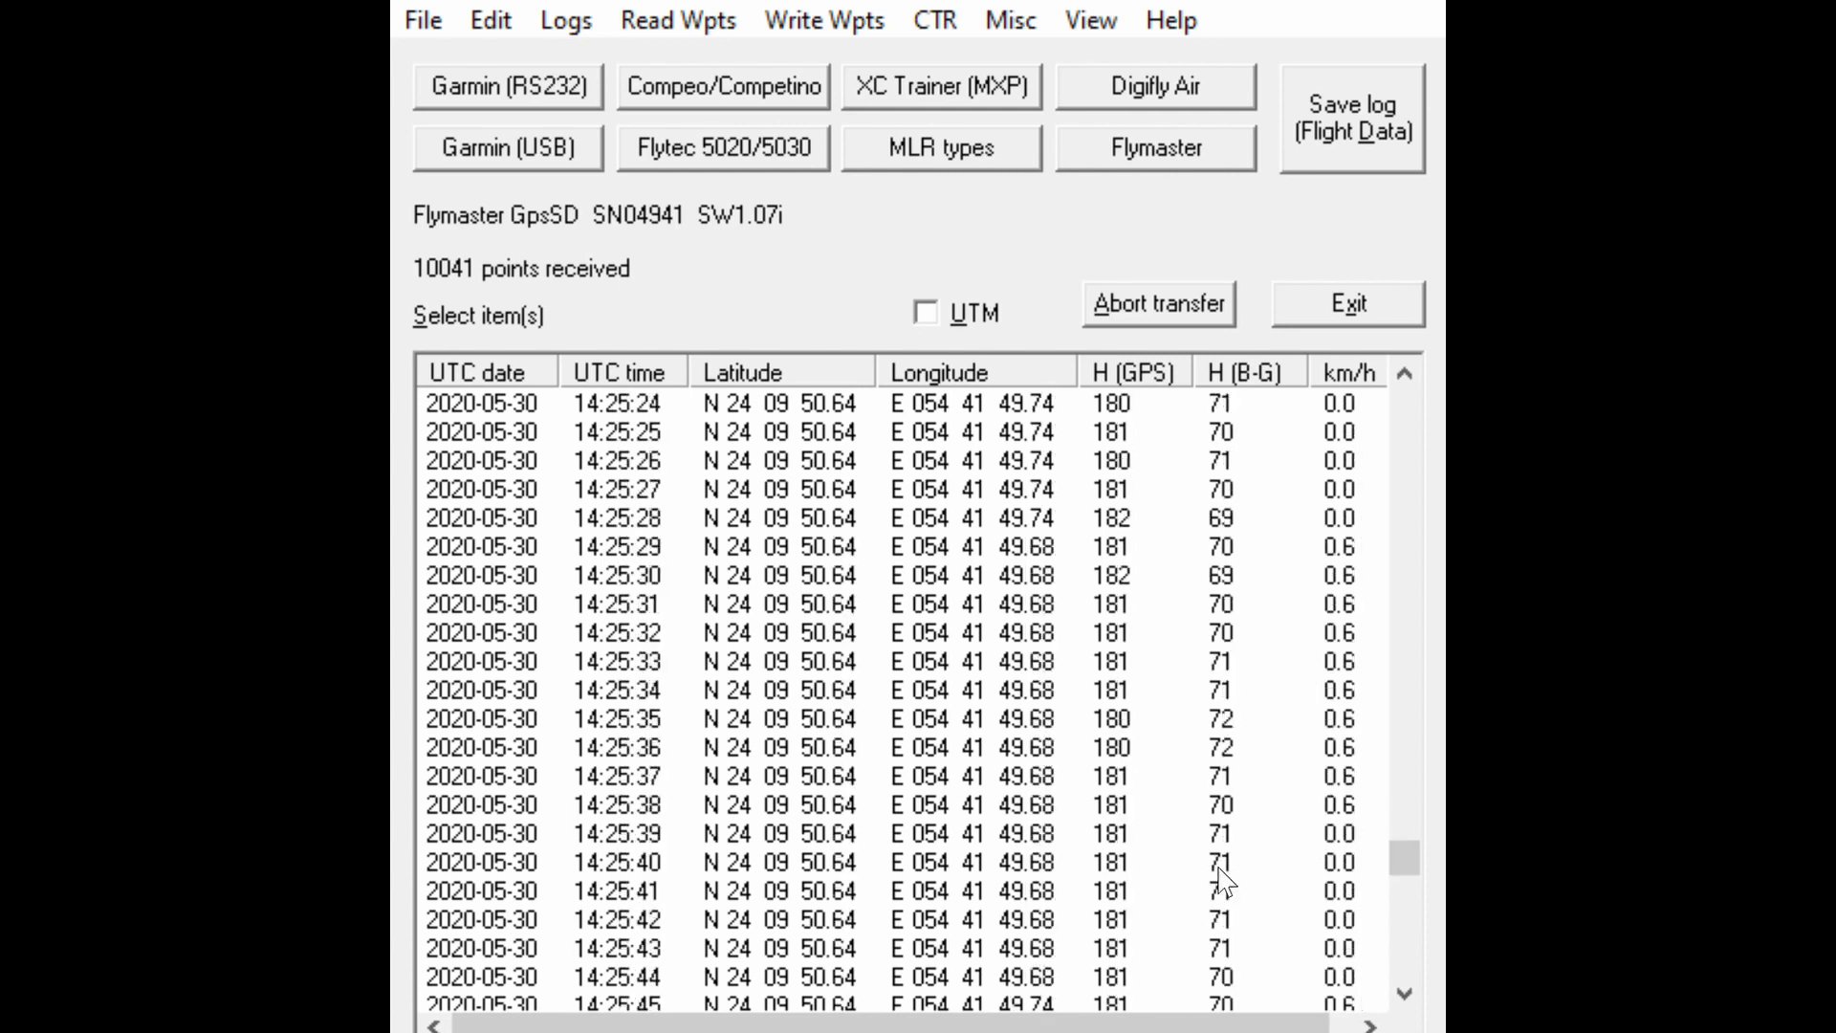
Step: Try to select the track points from 14:25:45 through the last one at 14:56:13
left_click(504, 485)
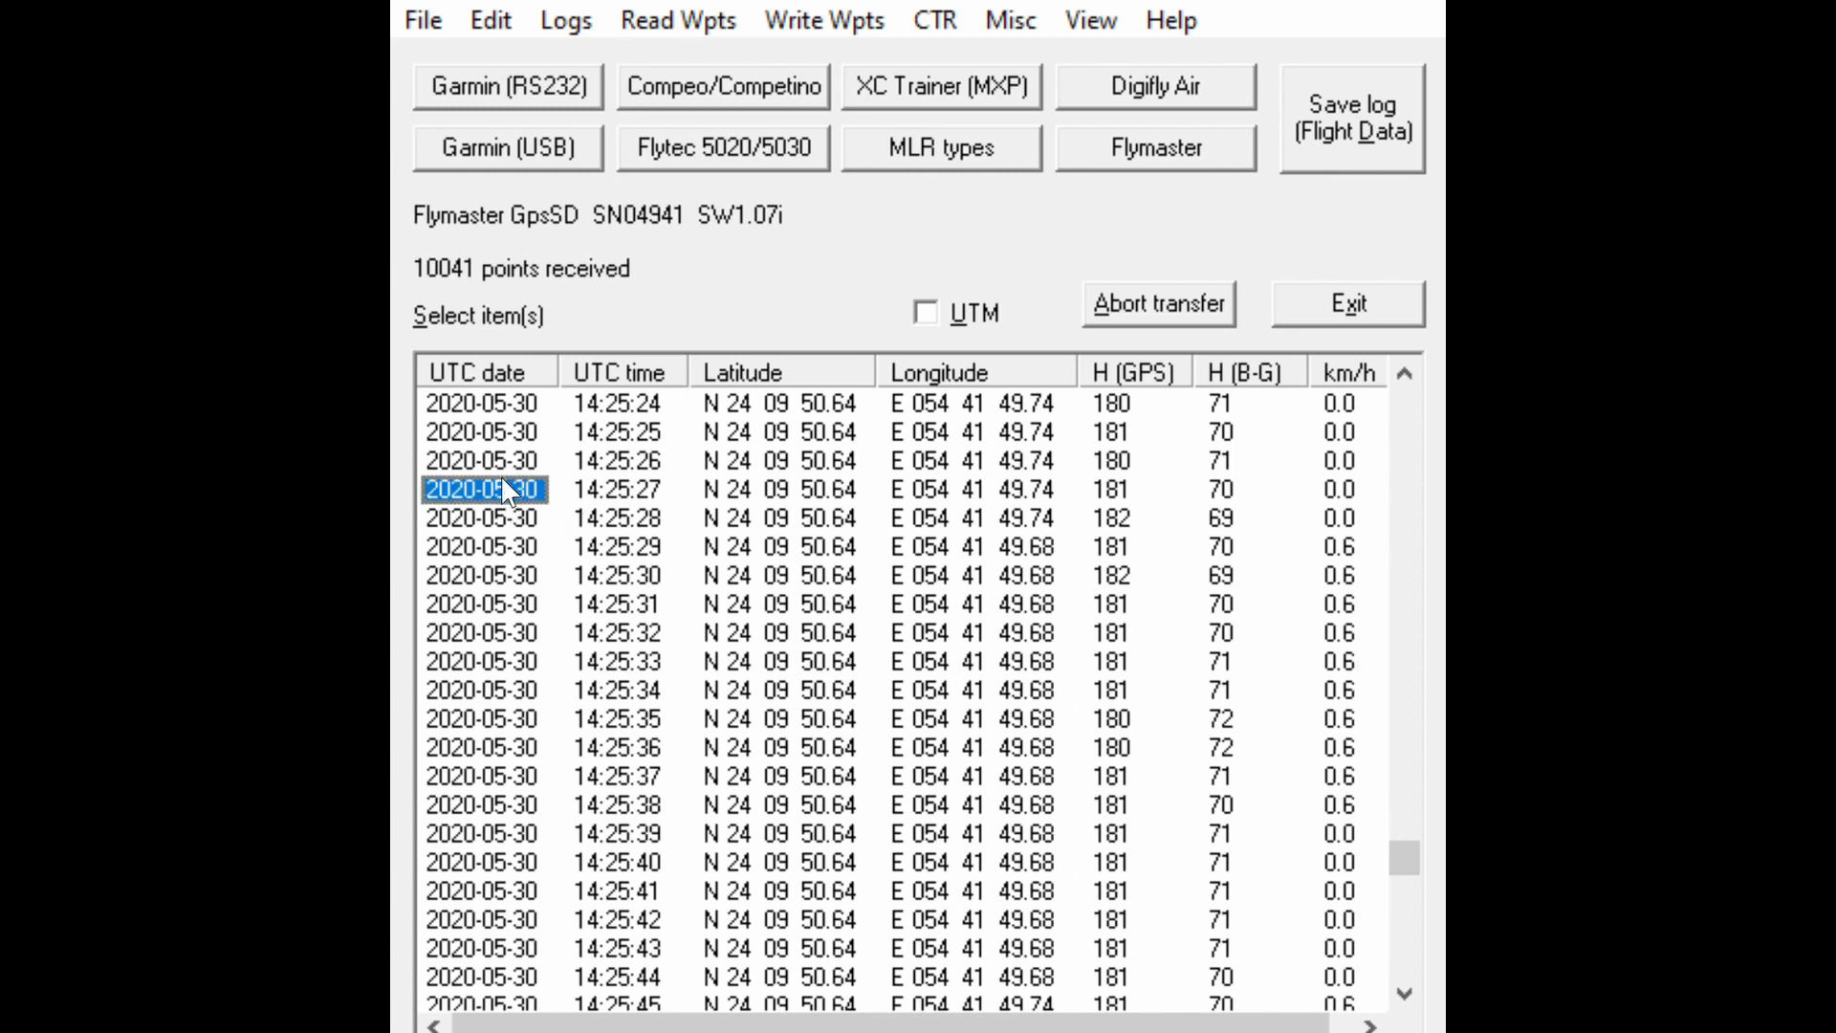
scroll(1351, 669, "down", 5)
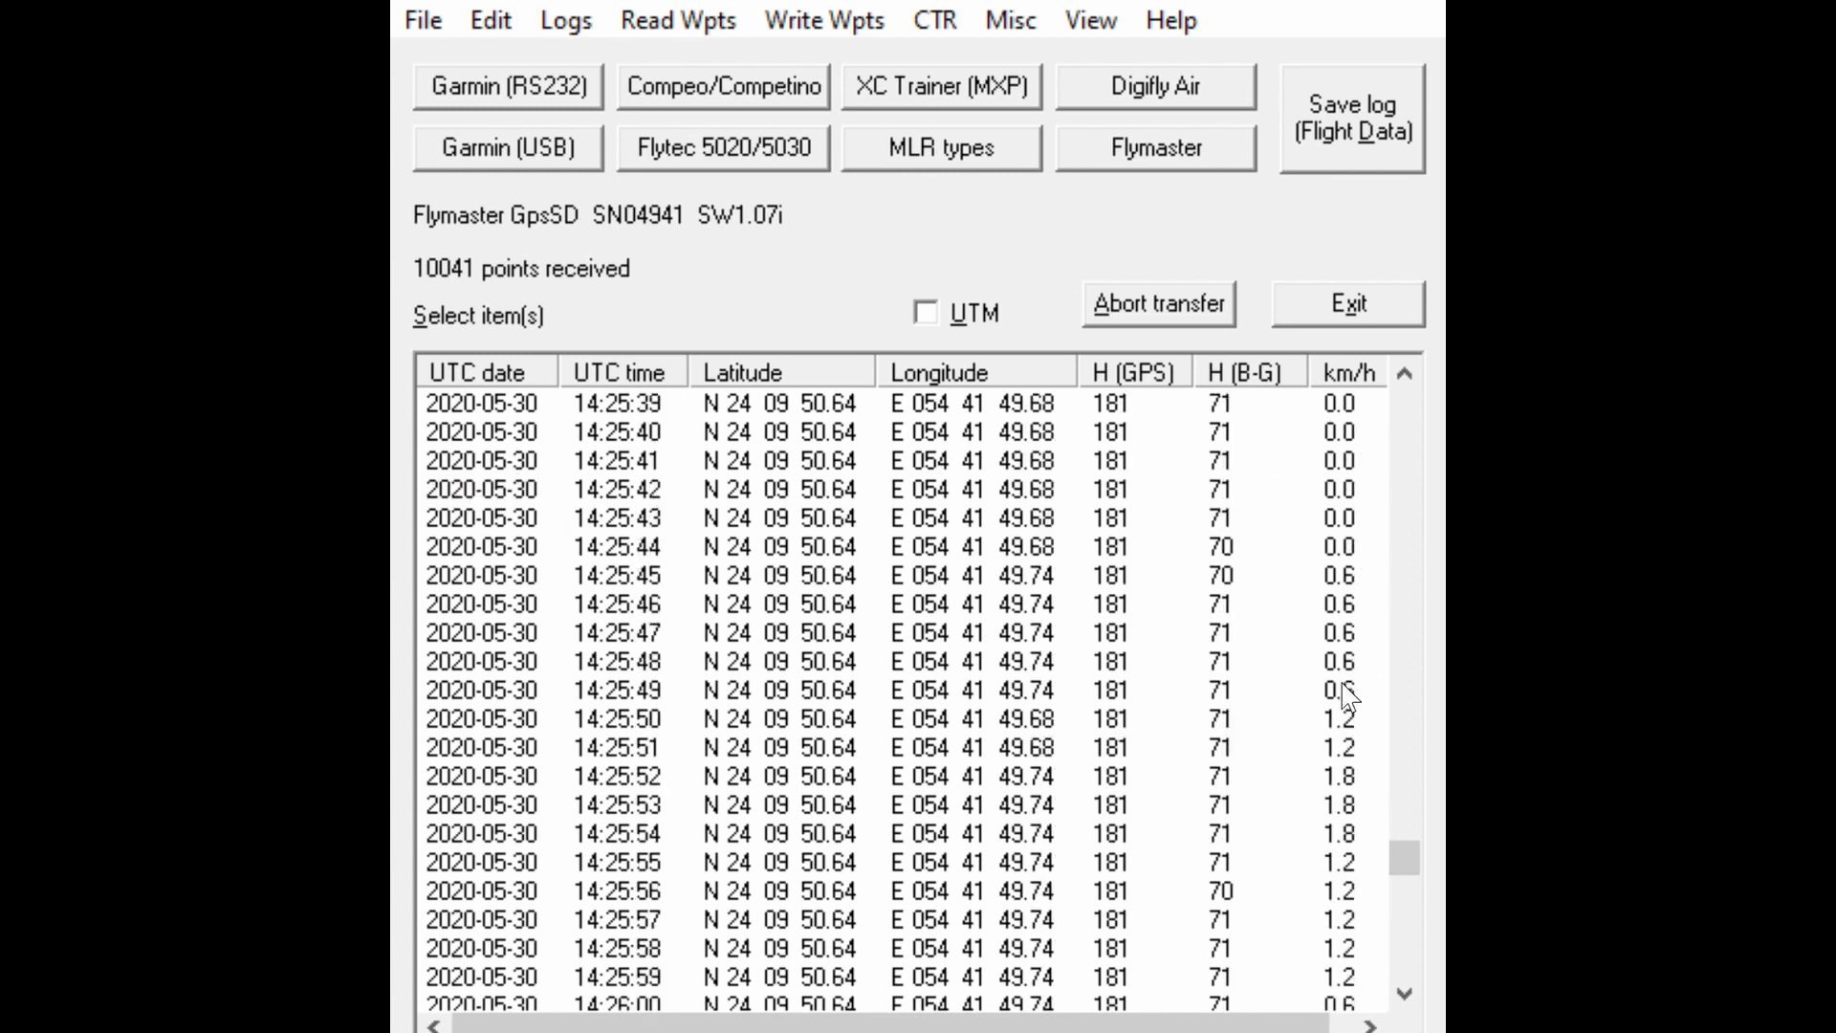
scroll(1348, 698, "up", 6)
scroll(1209, 773, "down", 3)
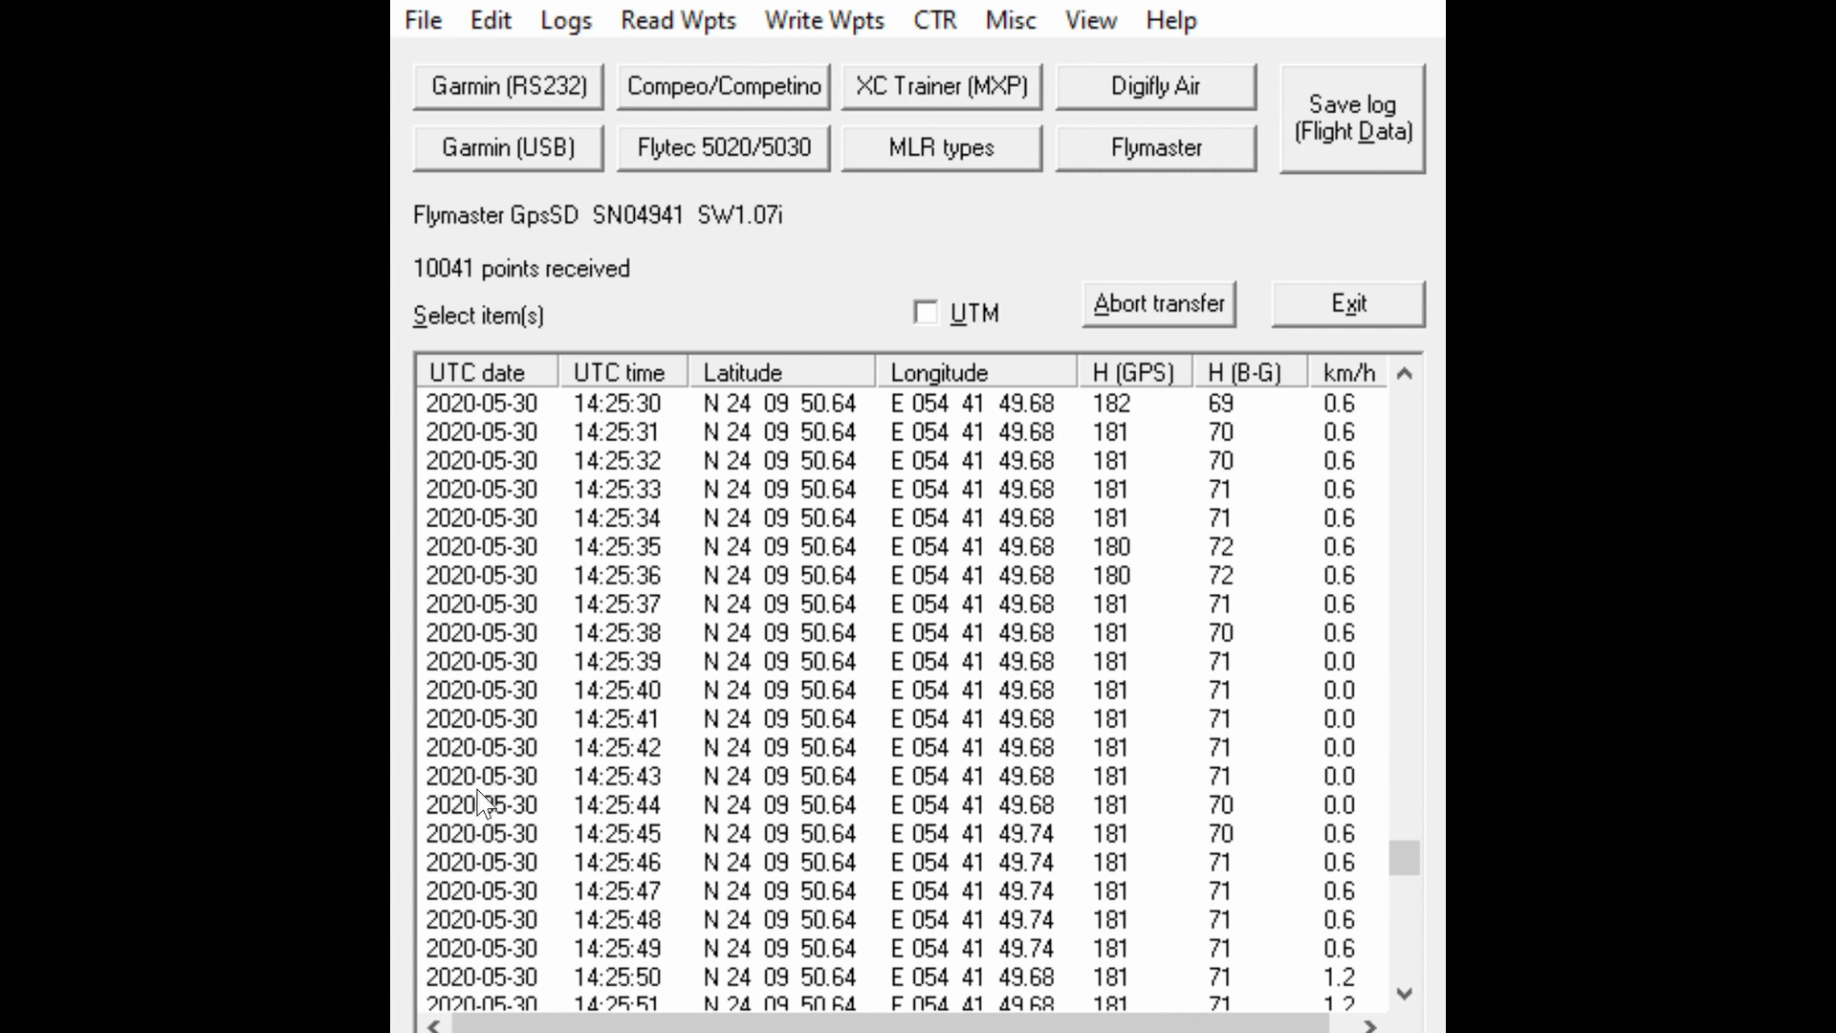
left_click(478, 828)
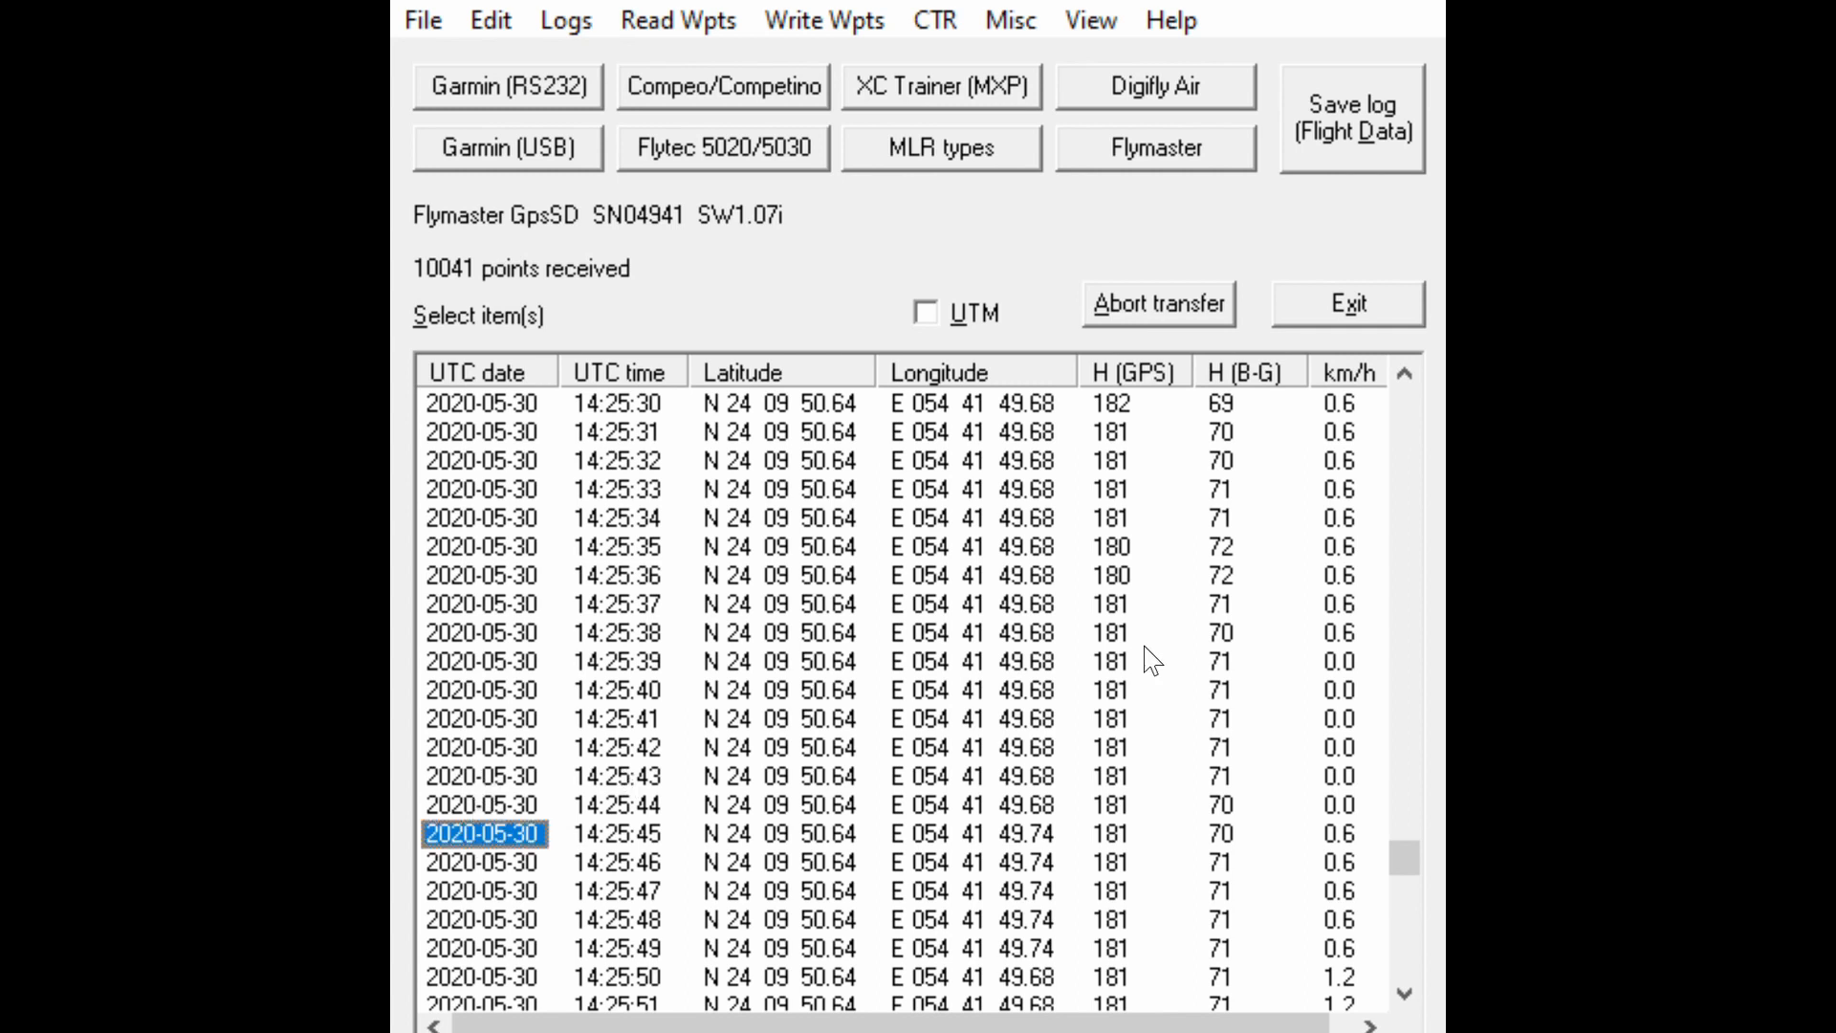
scroll(1169, 710, "down", 13)
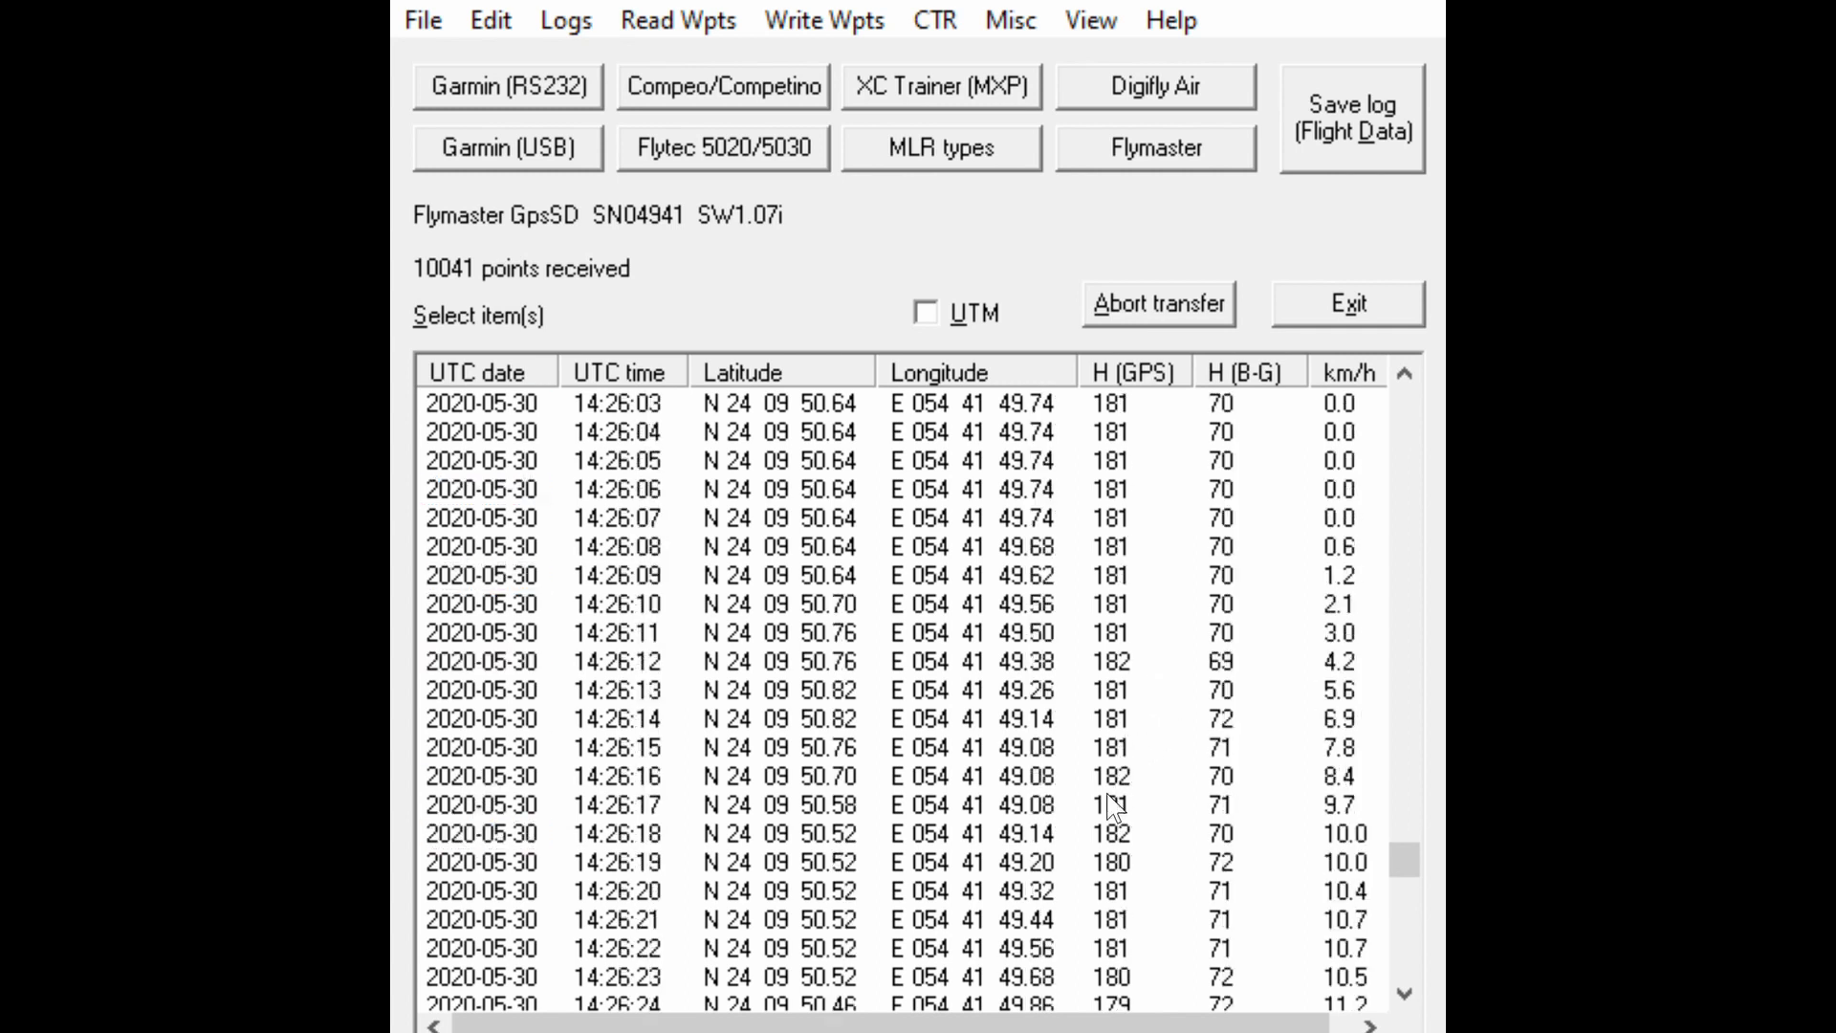
scroll(1109, 812, "up", 9)
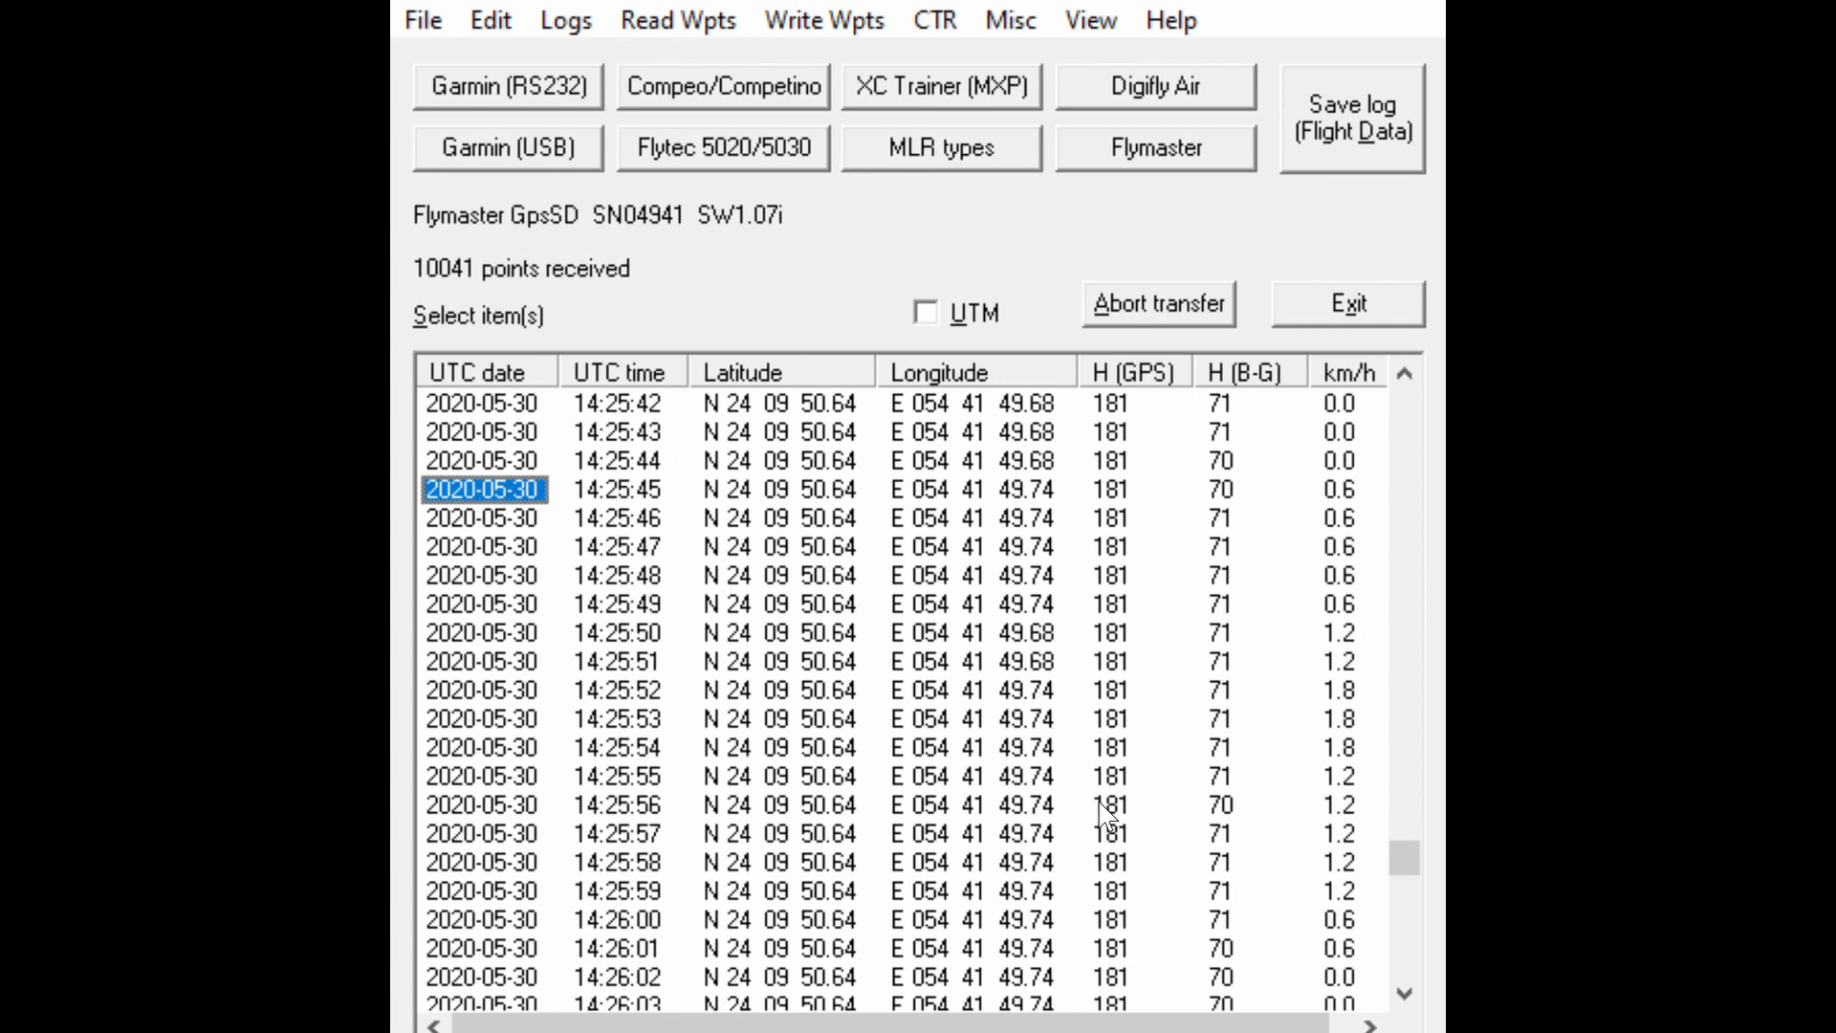
key("shift+Down")
key("shift+Down")
key("shift+Down")
key("shift+Down")
key("shift+Down")
key("shift+Down")
key("shift+Down")
key("shift+Down")
key("shift+Down")
key("shift+Down")
key("shift+Down")
key("shift+Down")
key("shift+Down")
key("shift+Down")
key("shift+Down")
key("shift+Down")
key("shift+Down")
key("shift+Down")
key("shift+Down")
key("shift+Down")
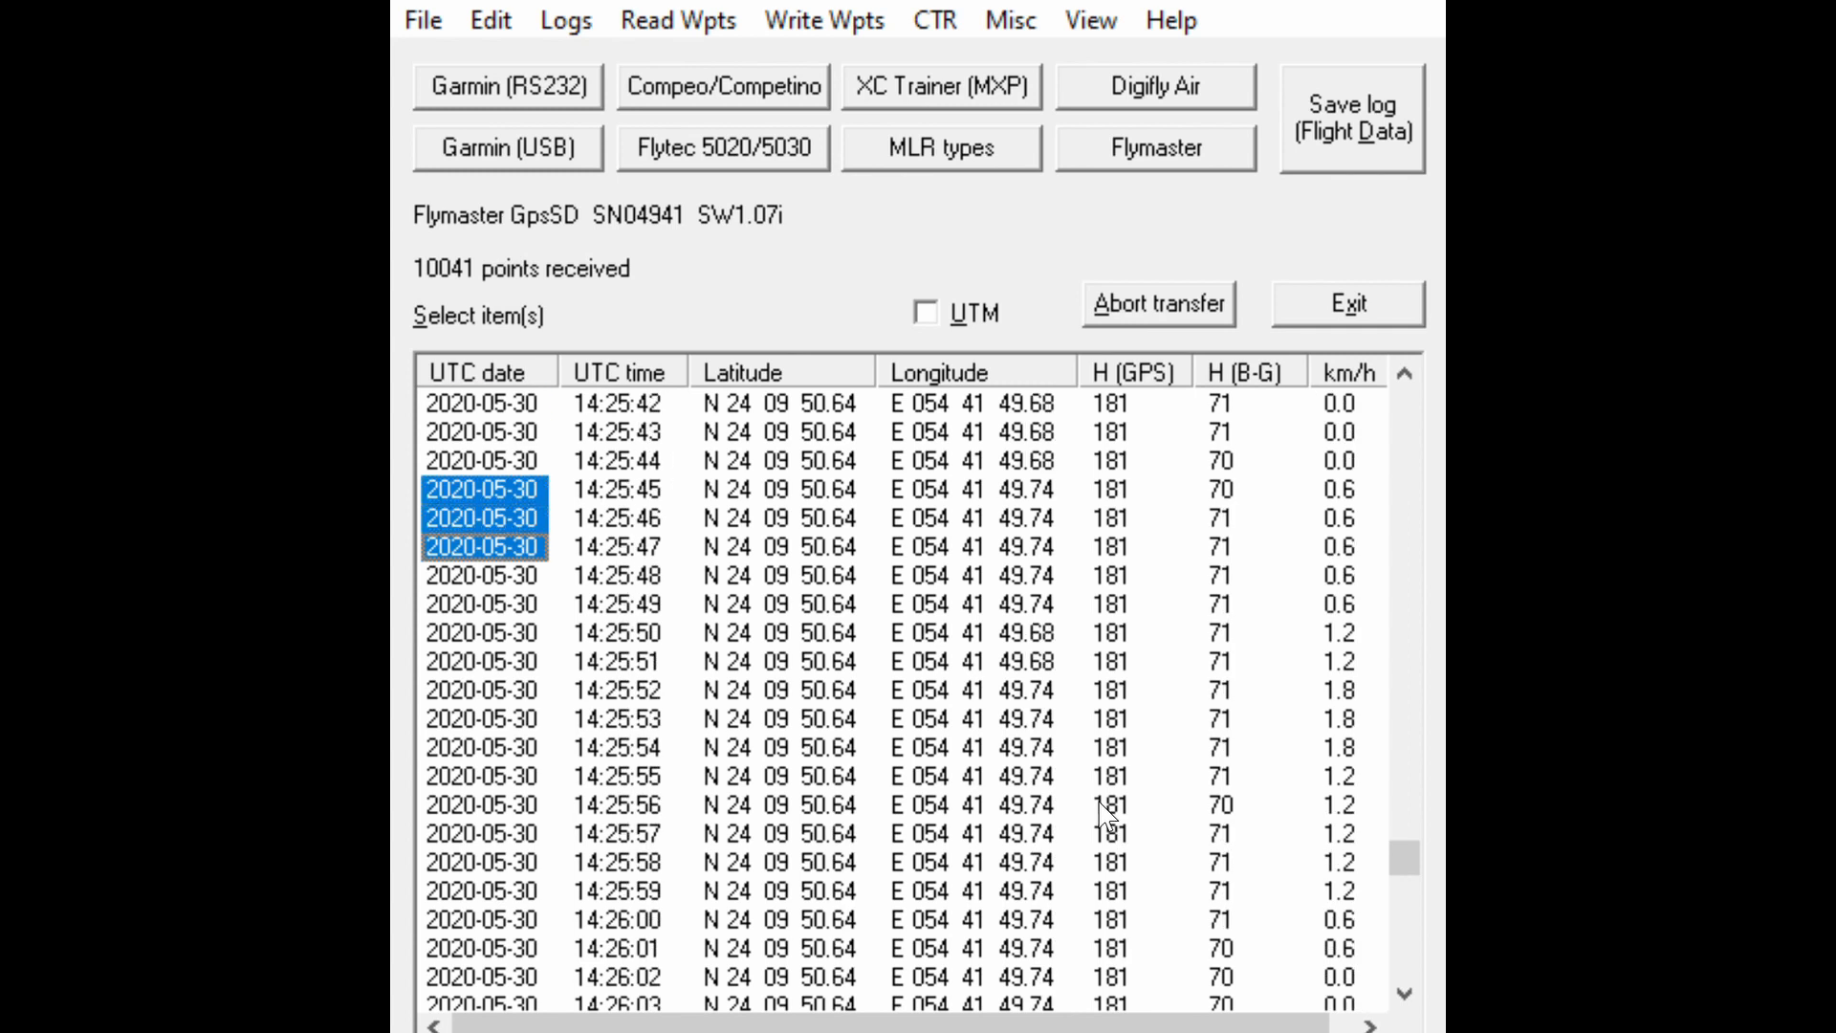
key("shift+Down")
key("shift+Down")
key("shift+Down")
key("shift+Down")
key("shift+Down")
key("shift+Down")
key("shift+Down")
key("shift+Down")
key("shift+Down")
key("shift+Down")
key("shift+Down")
key("shift+Down")
key("shift+Down")
key("shift+Down")
key("shift+Down")
key("shift+Down")
key("shift+Down")
key("shift+Down")
key("shift+Down")
key("shift+Down")
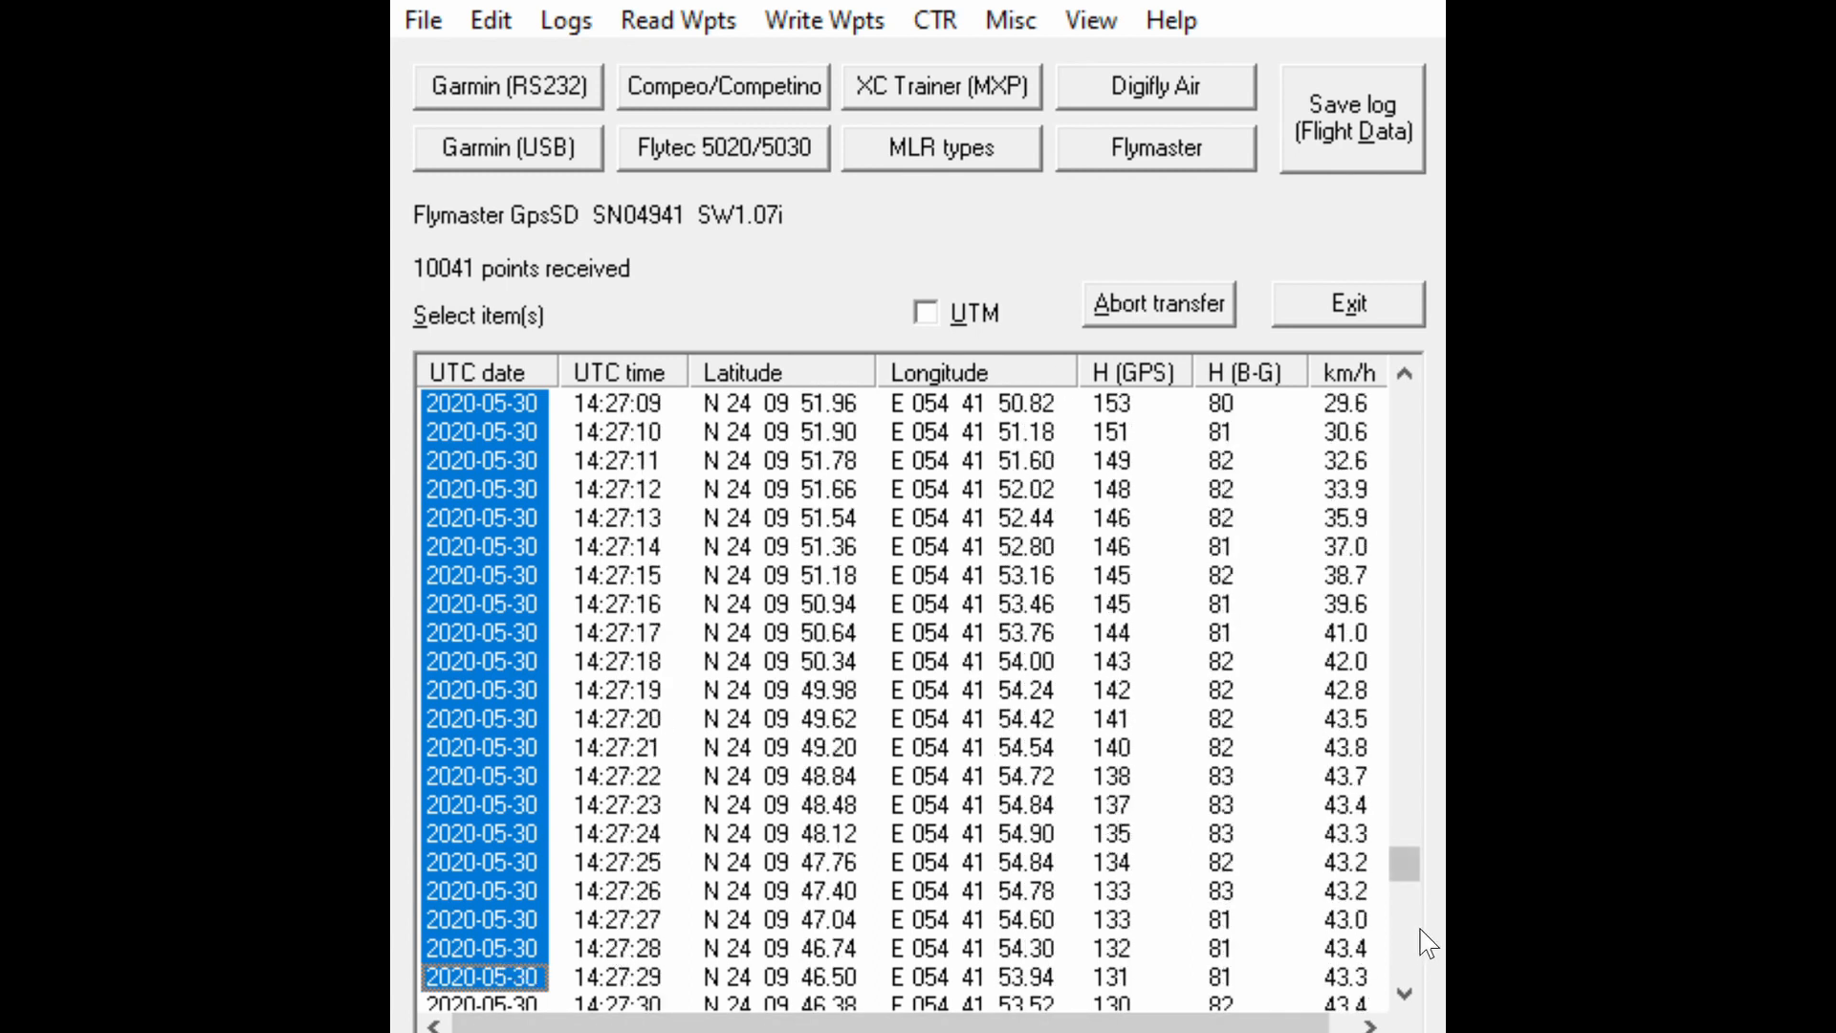
left_click_drag(1404, 865, 1406, 952)
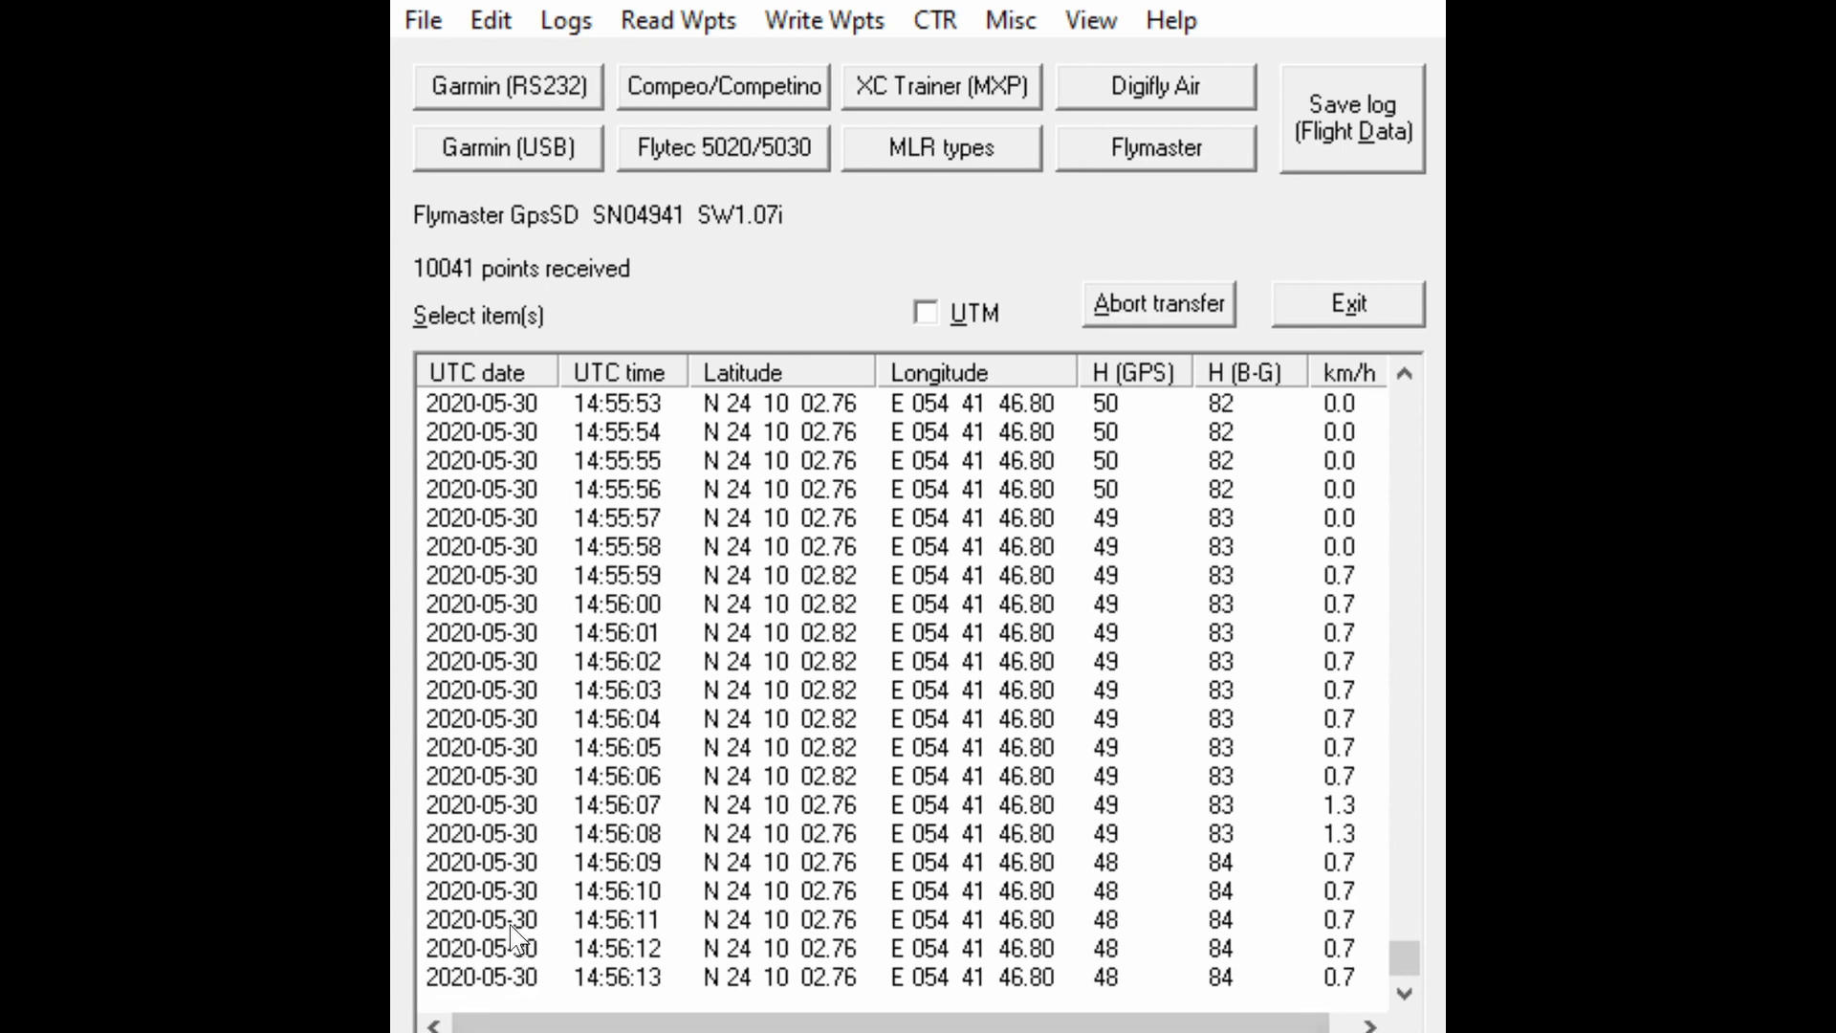
left_click(510, 976, "shift")
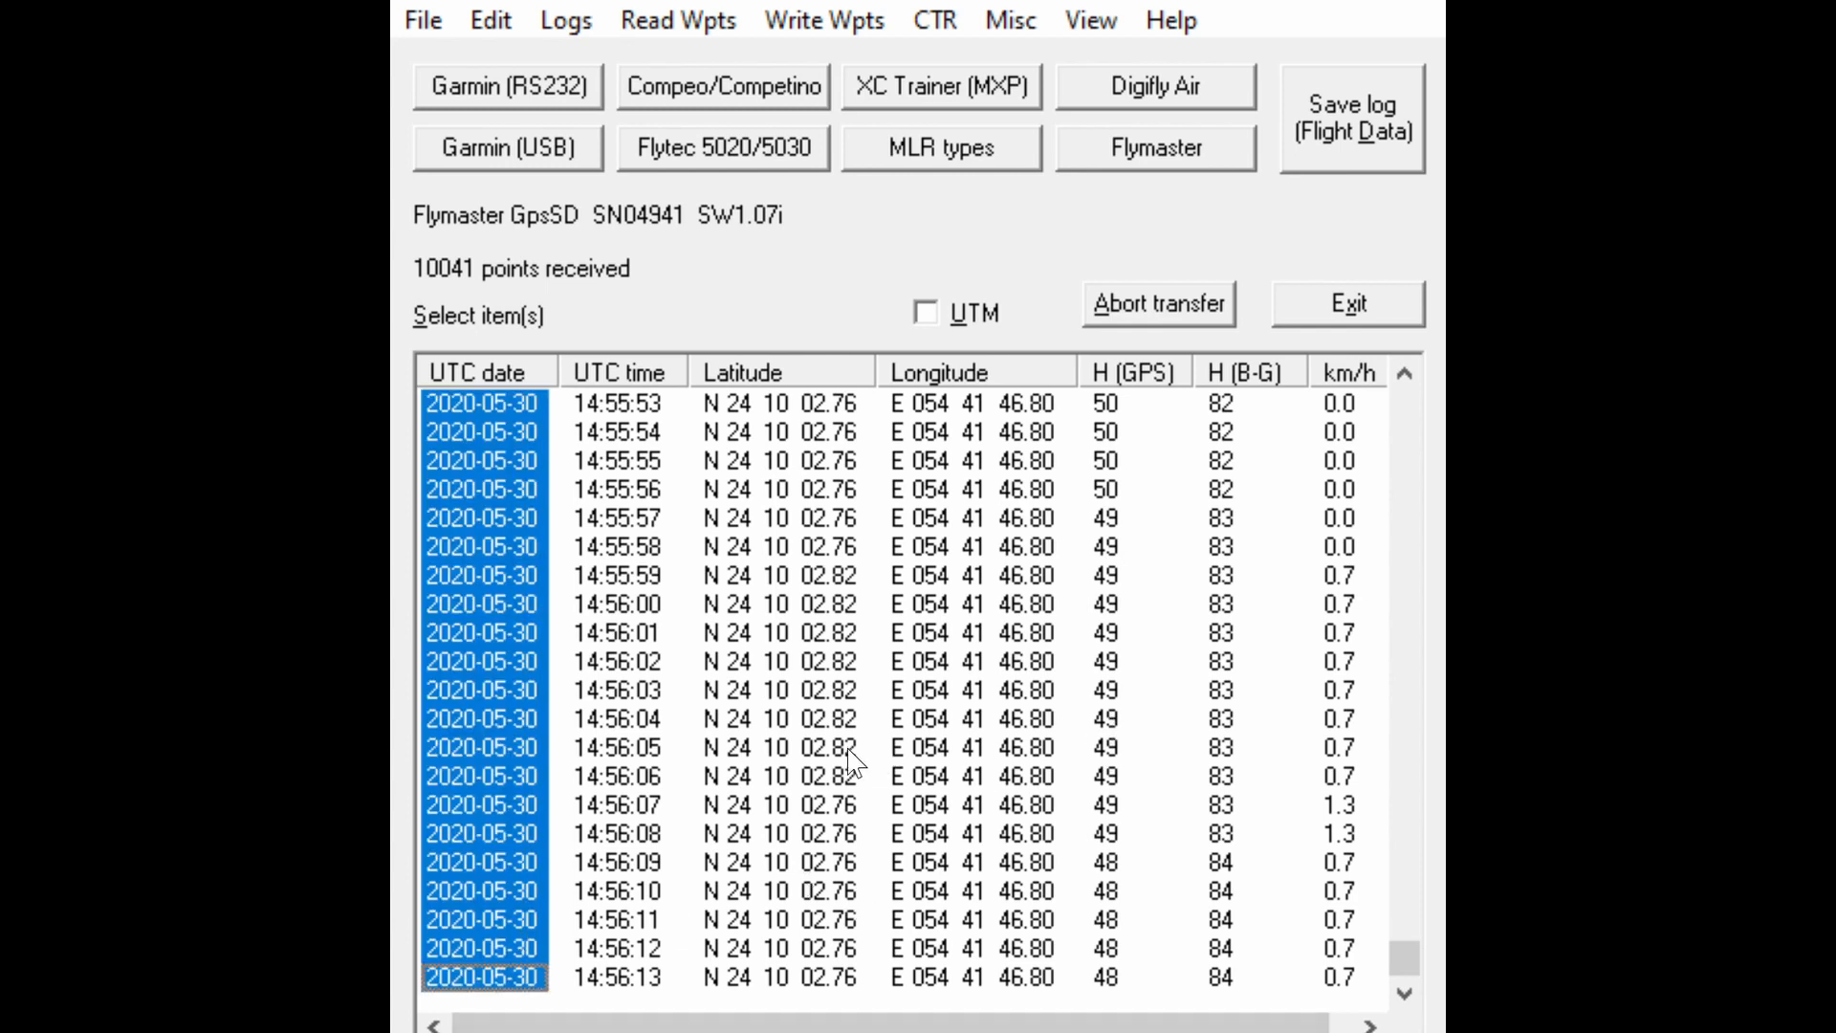
scroll(852, 763, "up", 3)
left_click_drag(848, 833, 1134, 808)
scroll(1133, 809, "down", 3)
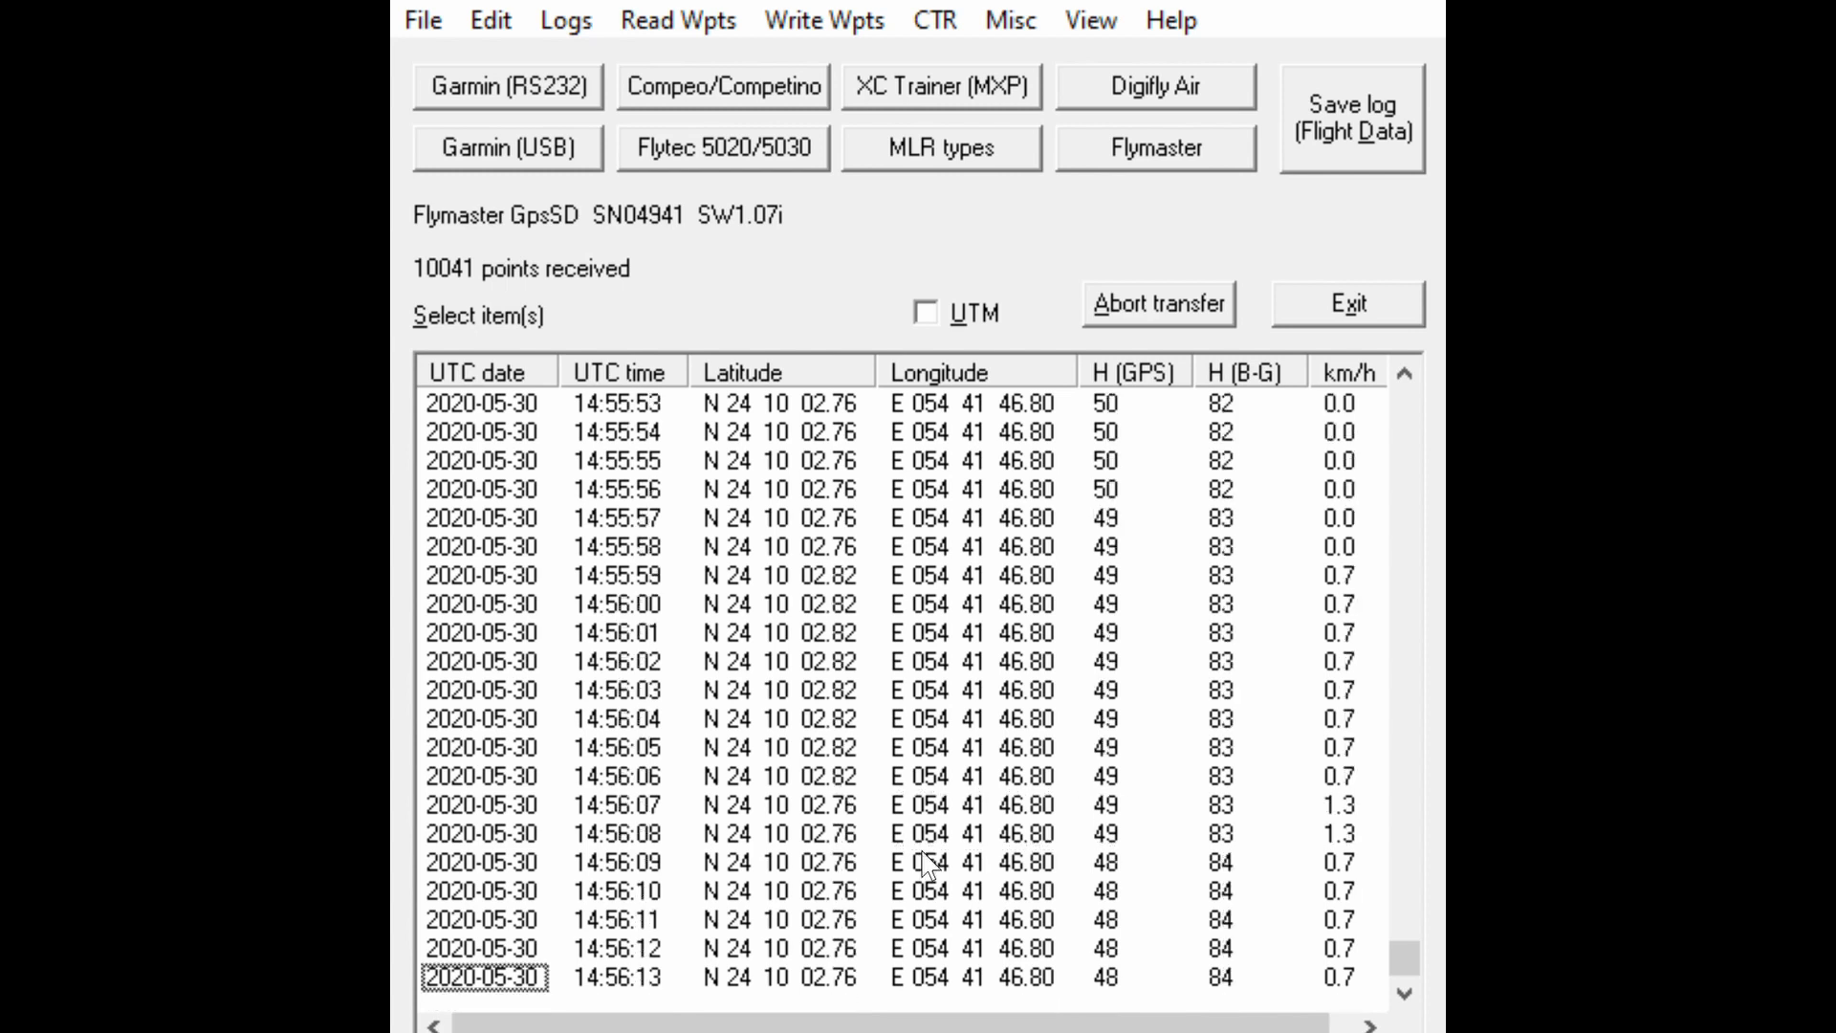
Step: Select all track points of the last flight, from 14:25:46 through the final point at 14:56:13
scroll(1133, 808, "up", 12)
left_click_drag(1417, 943, 1385, 816)
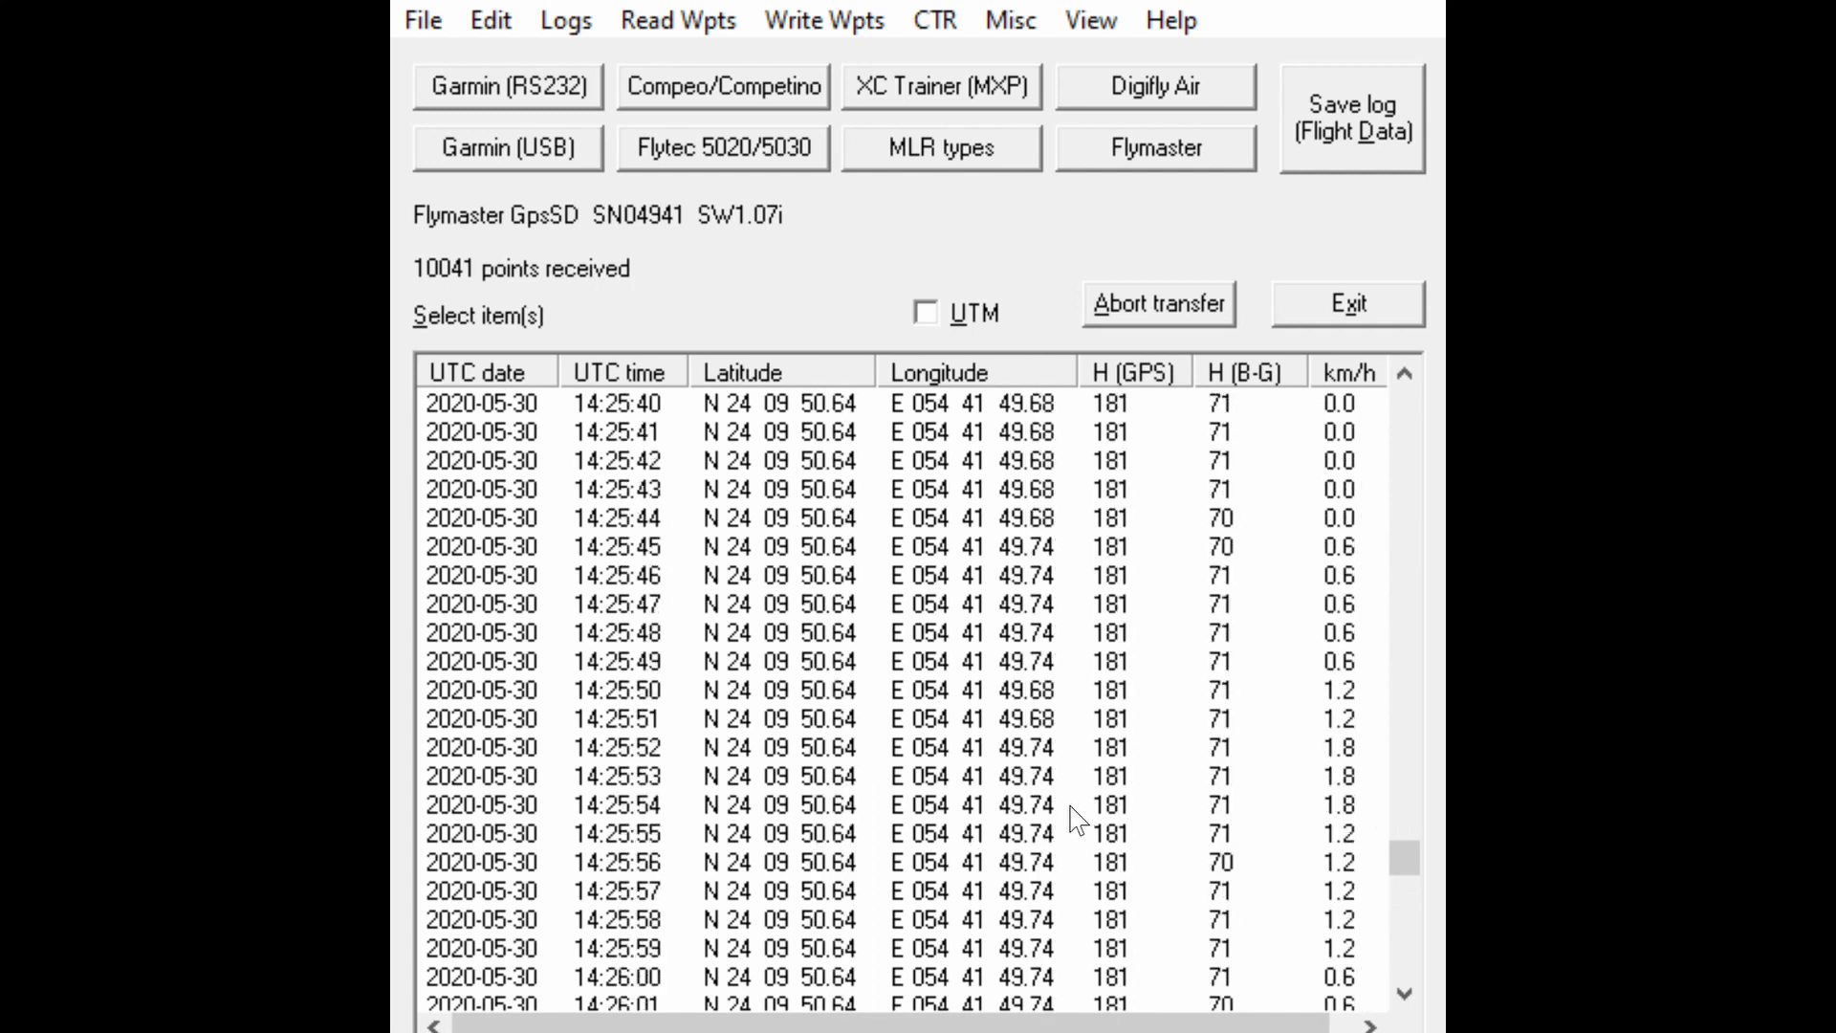
scroll(1071, 817, "down", 12)
scroll(1086, 798, "up", 9)
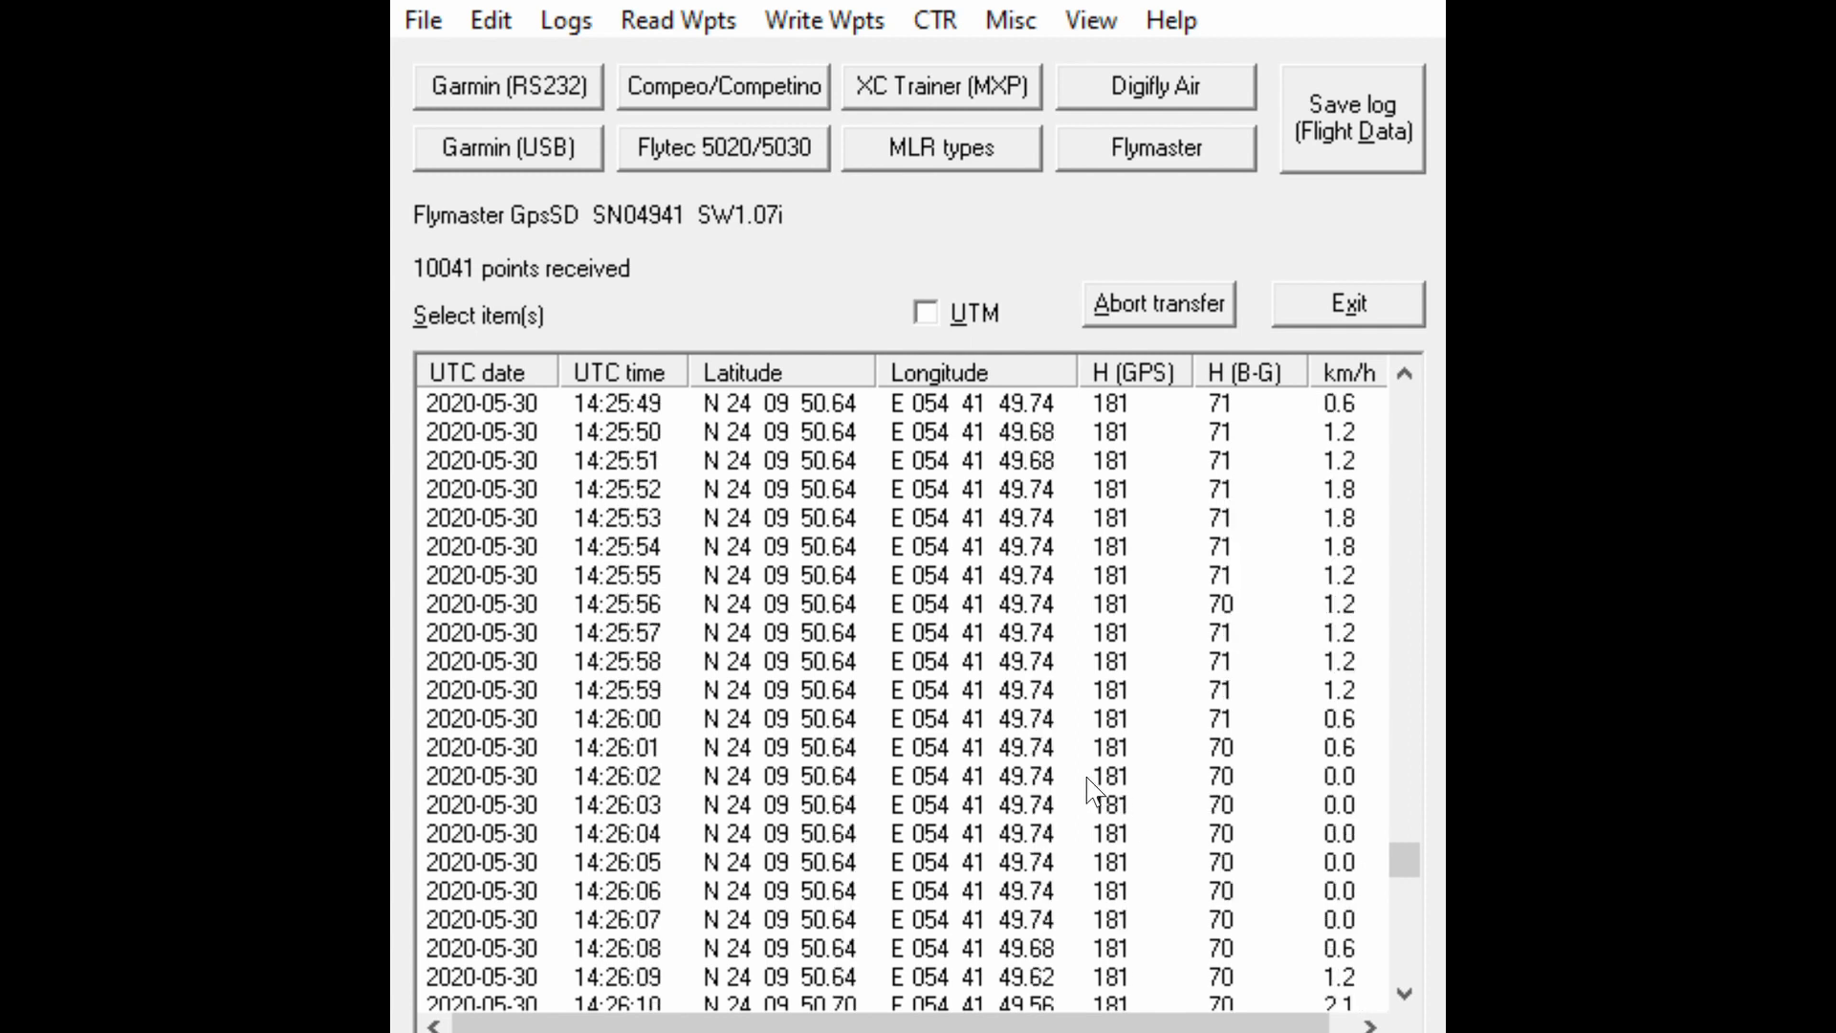
scroll(1087, 790, "up", 3)
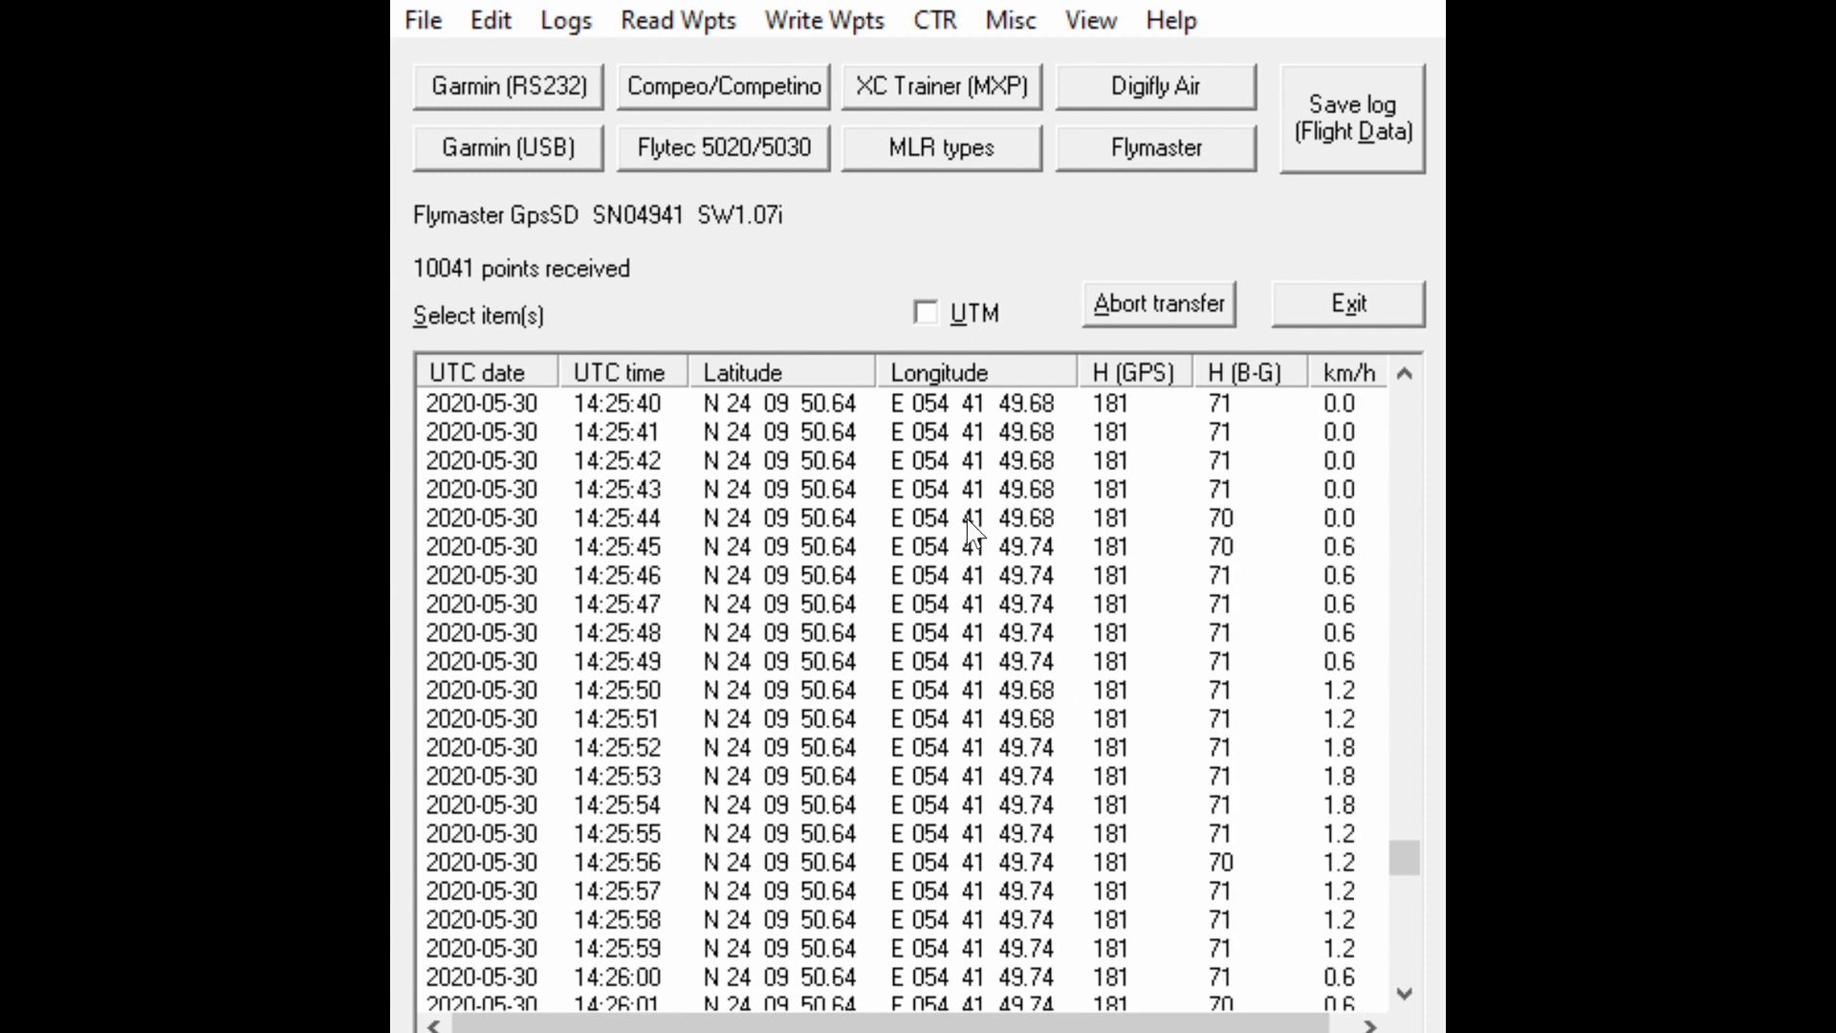
left_click(502, 572)
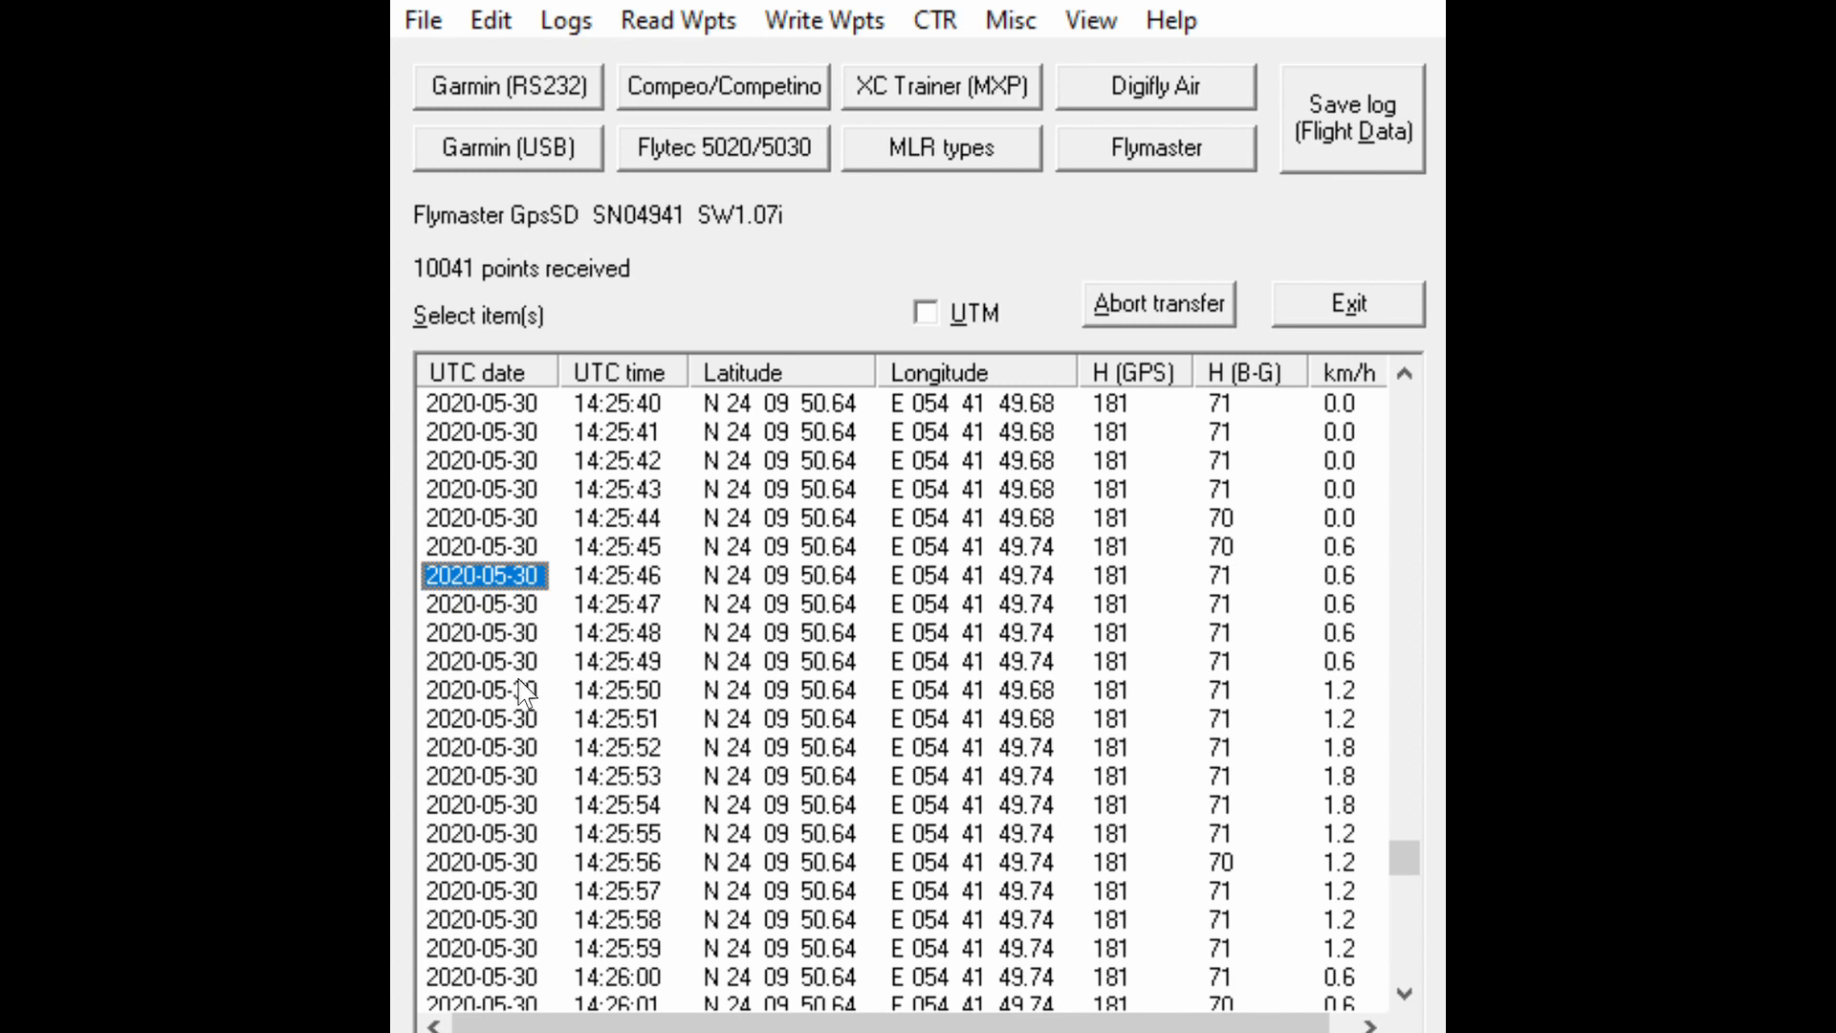
left_click(506, 918, "shift")
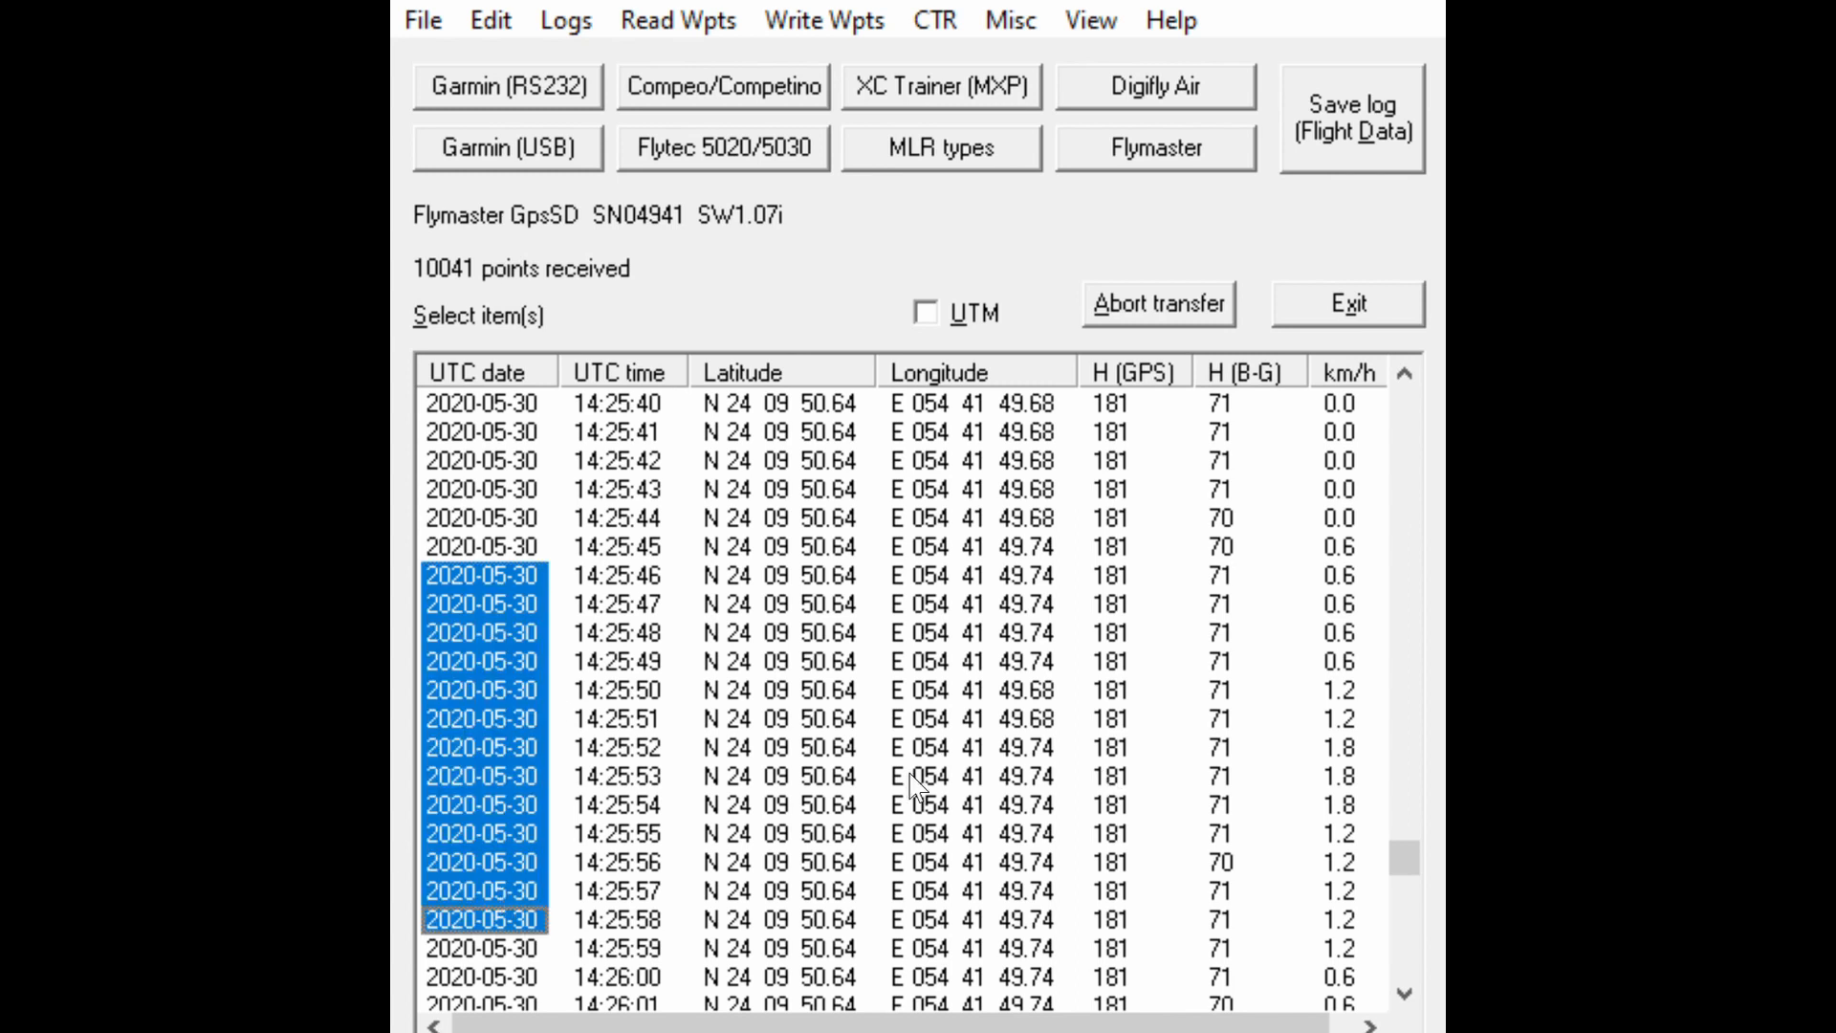
left_click_drag(1405, 852, 1402, 981)
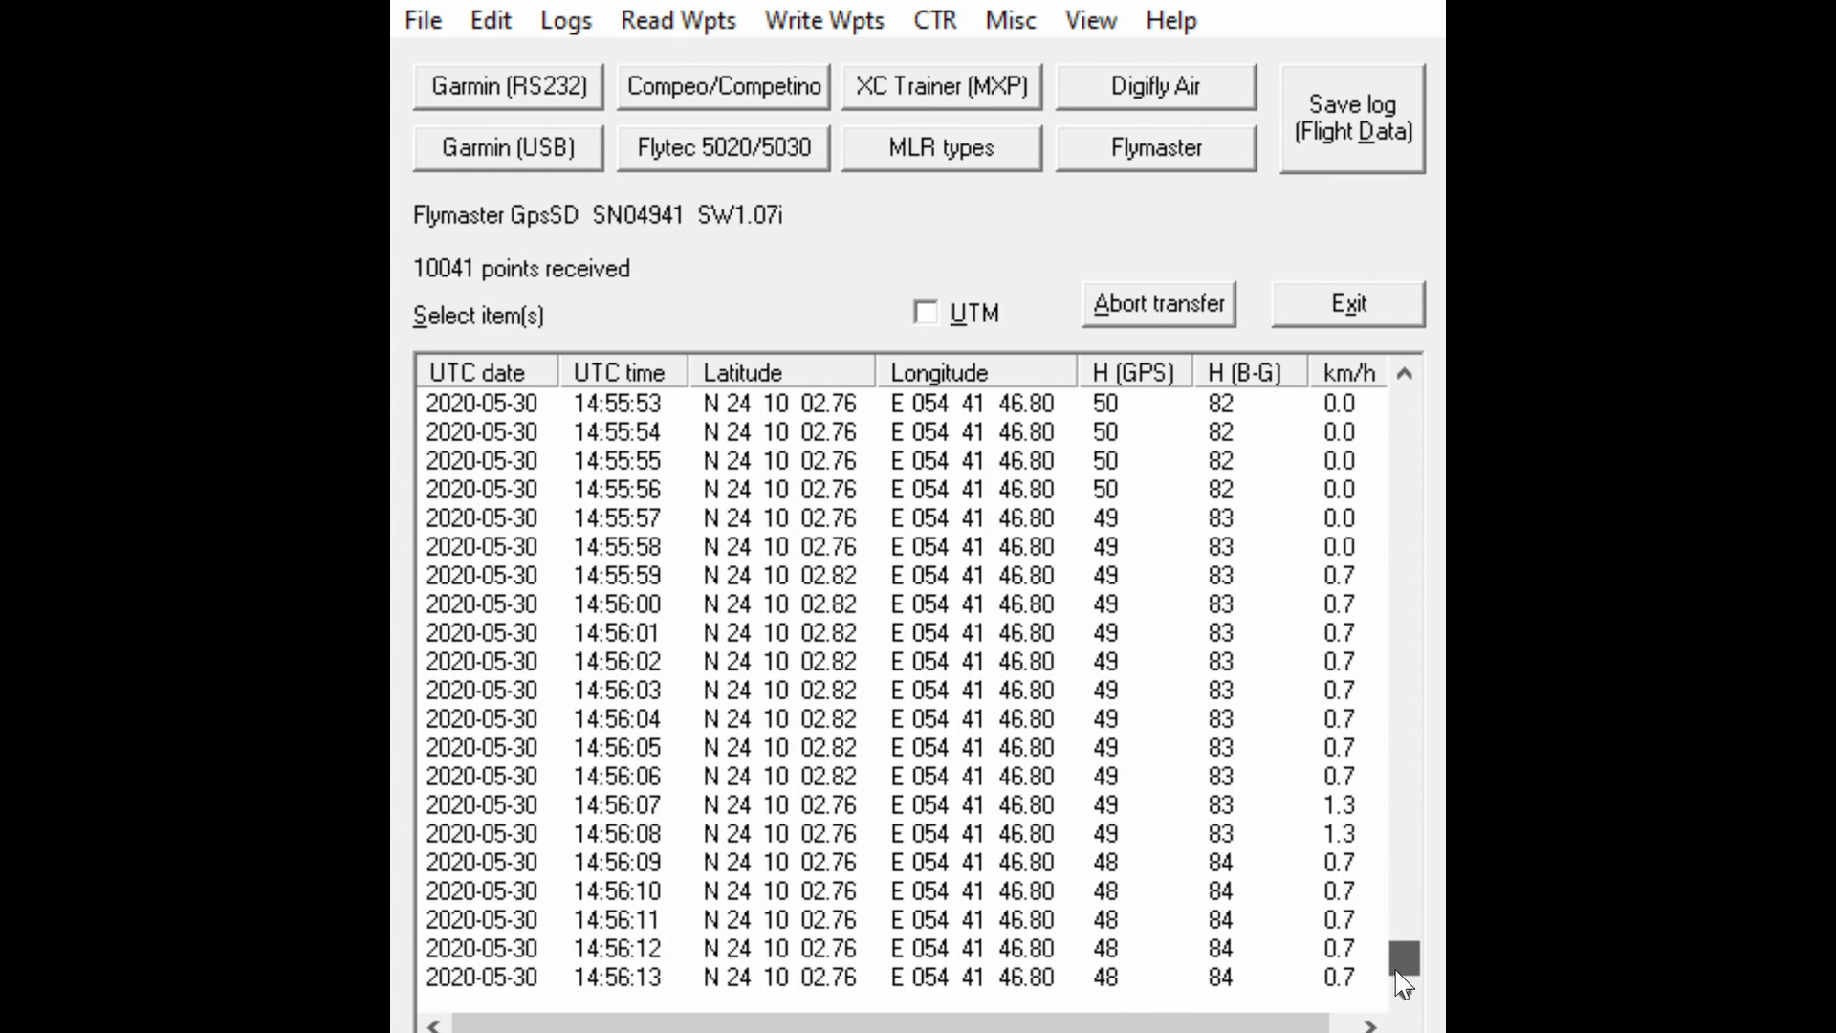
left_click(469, 974, "shift")
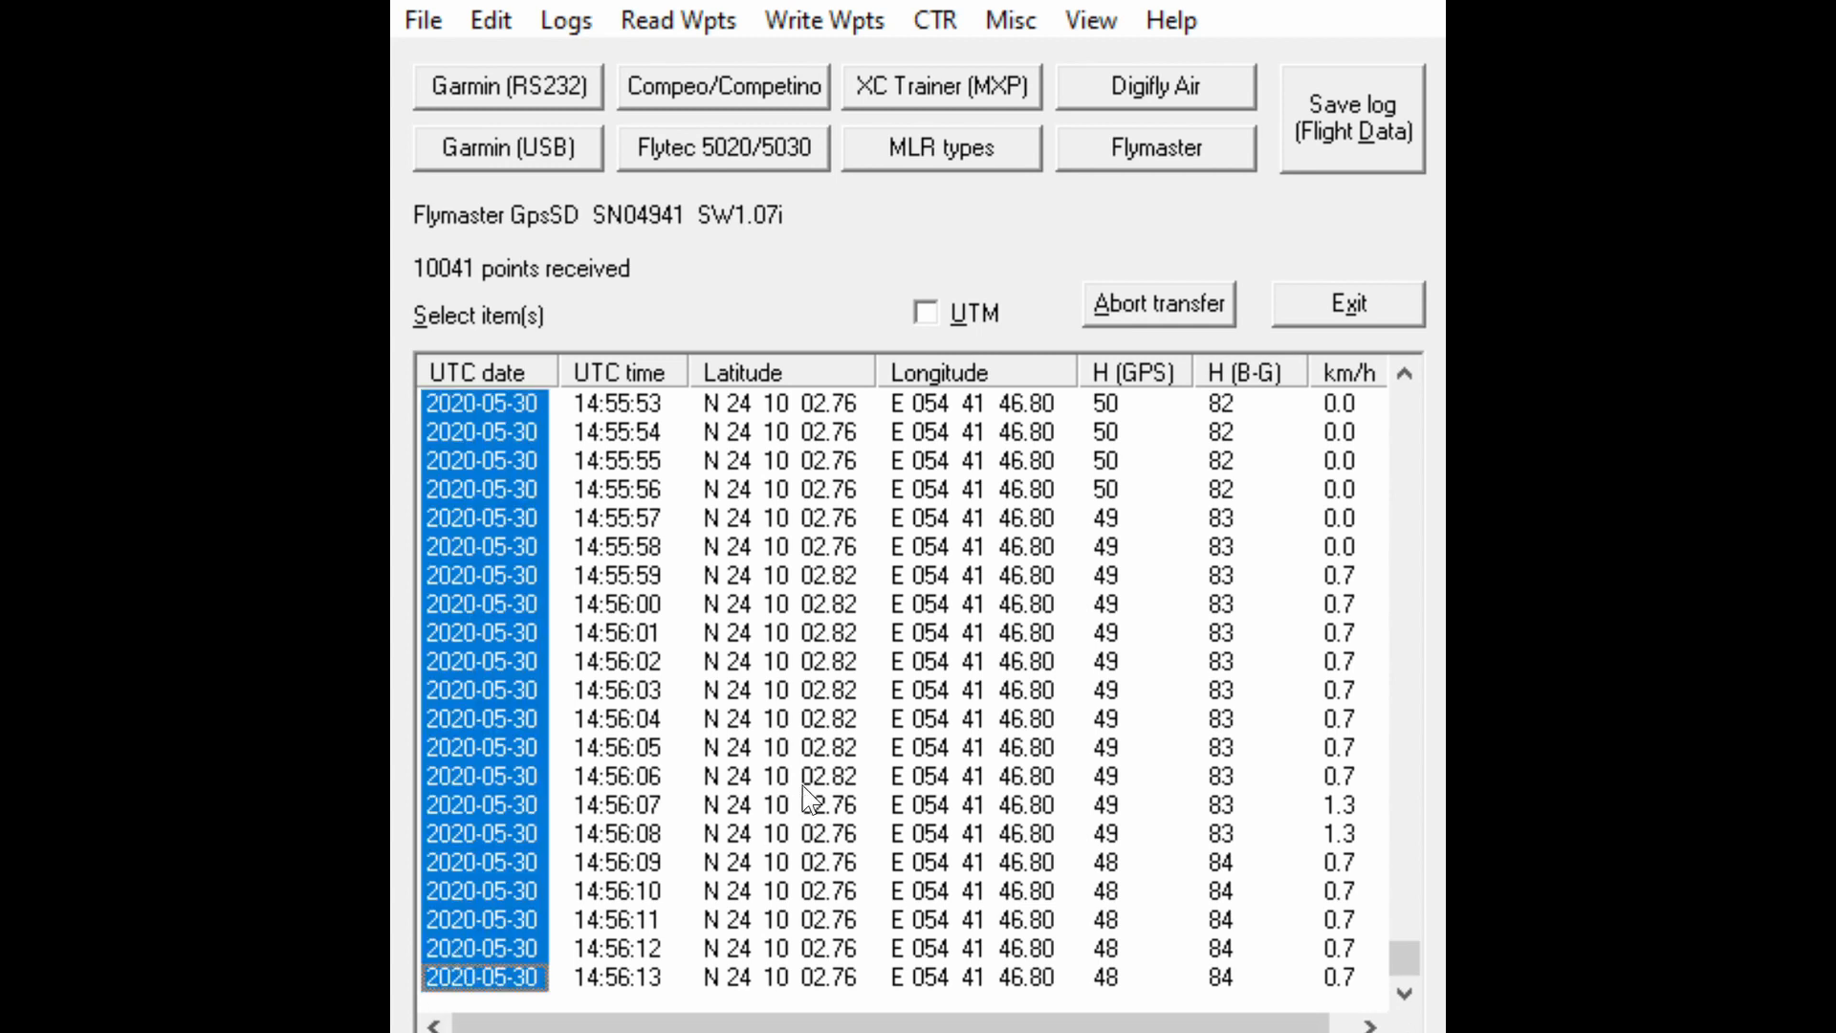
scroll(804, 787, "up", 16)
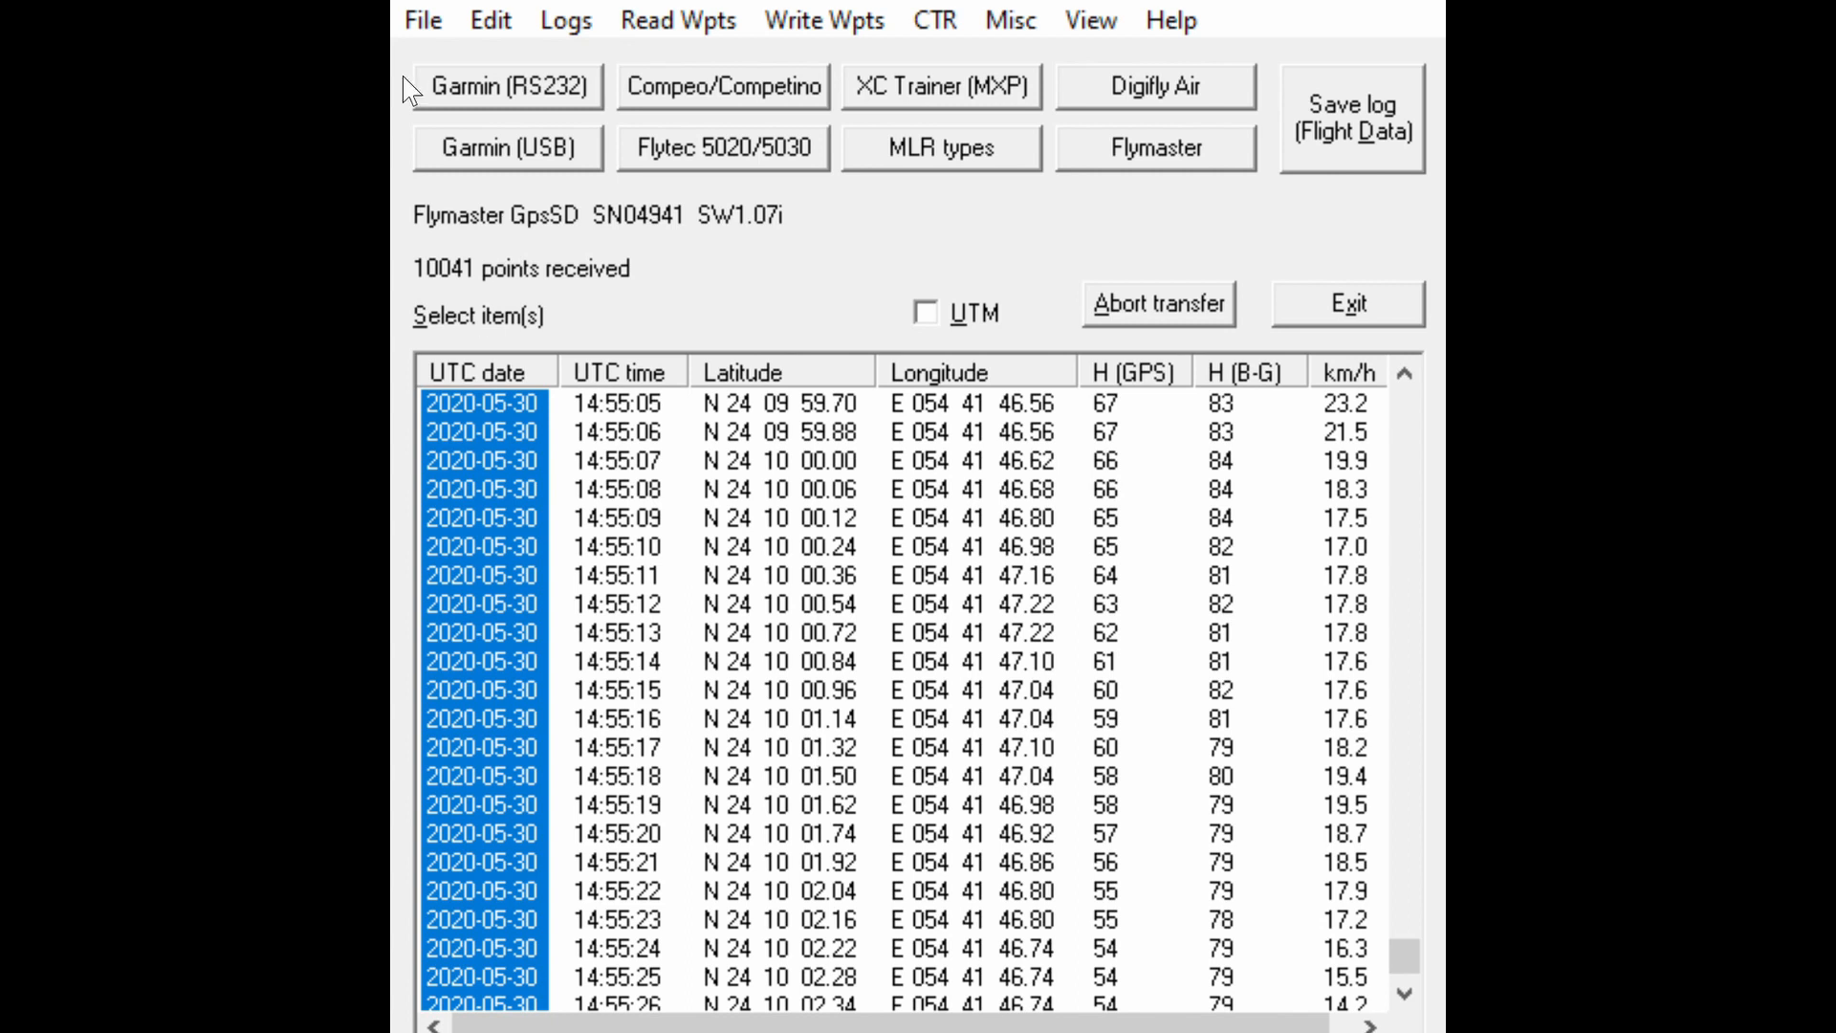
Step: Save the selected track points as a flight log file
key("alt")
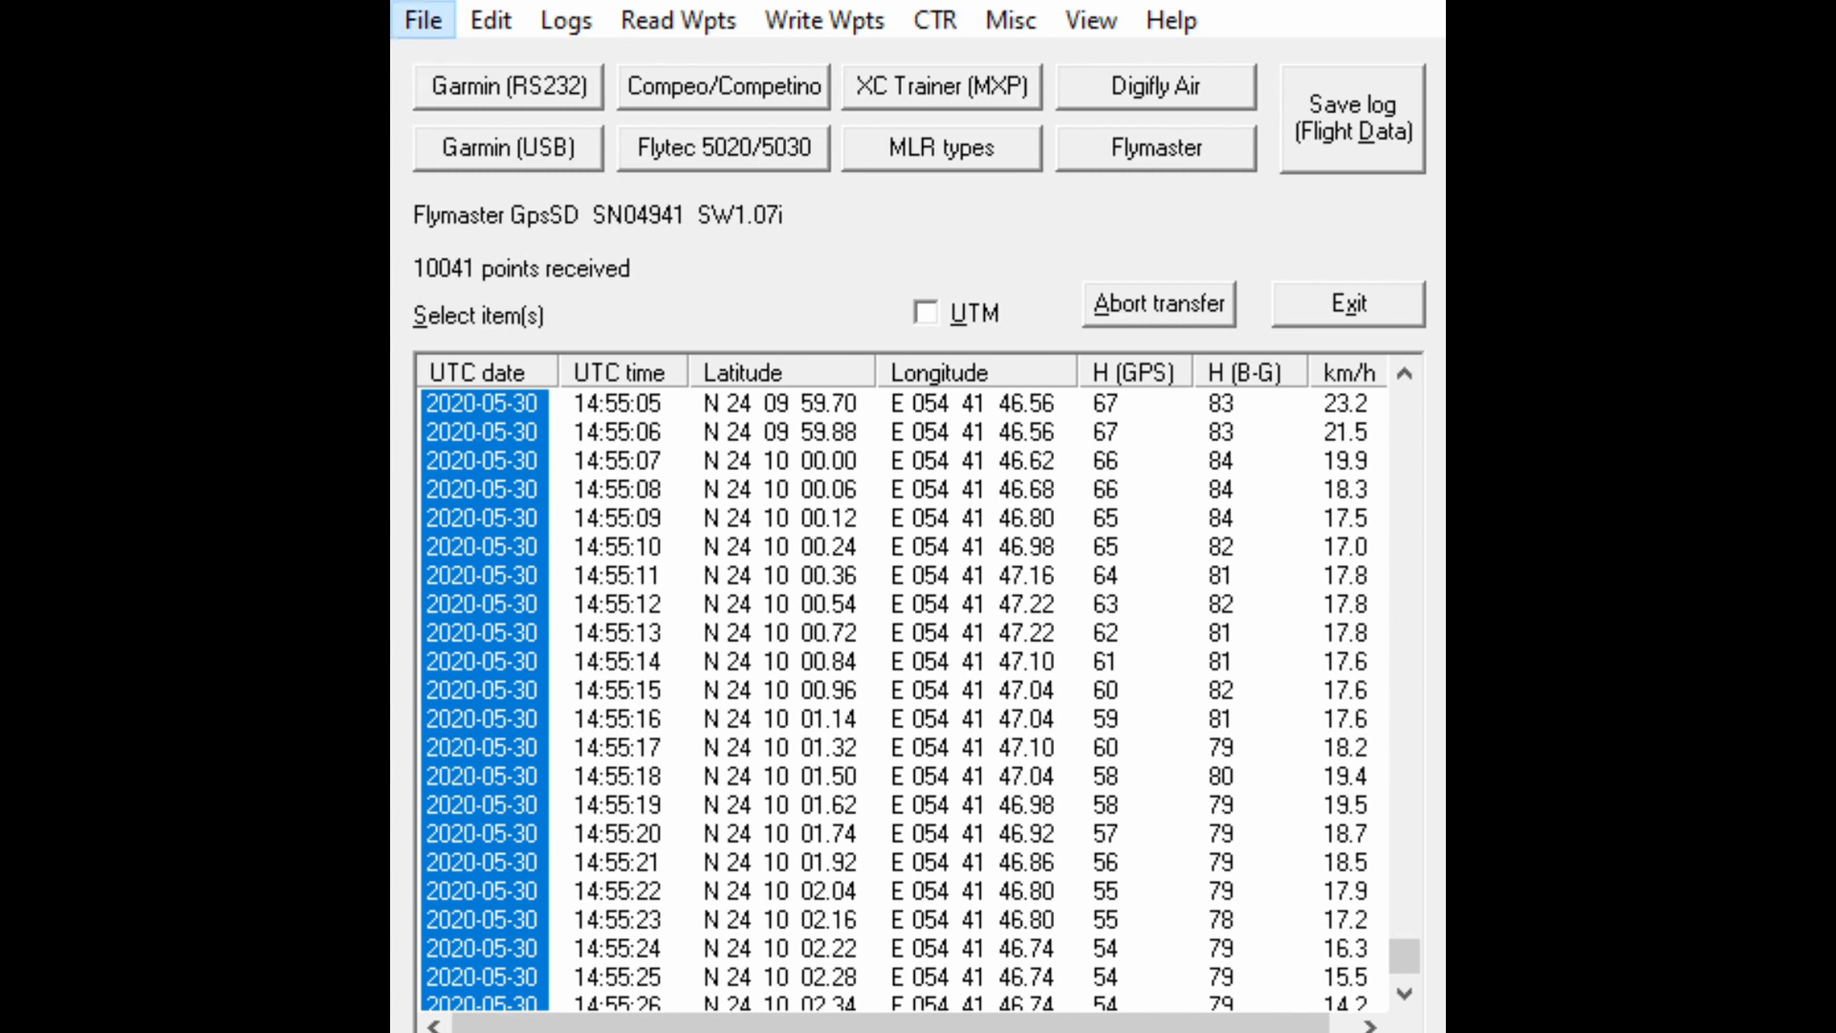
left_click(574, 88)
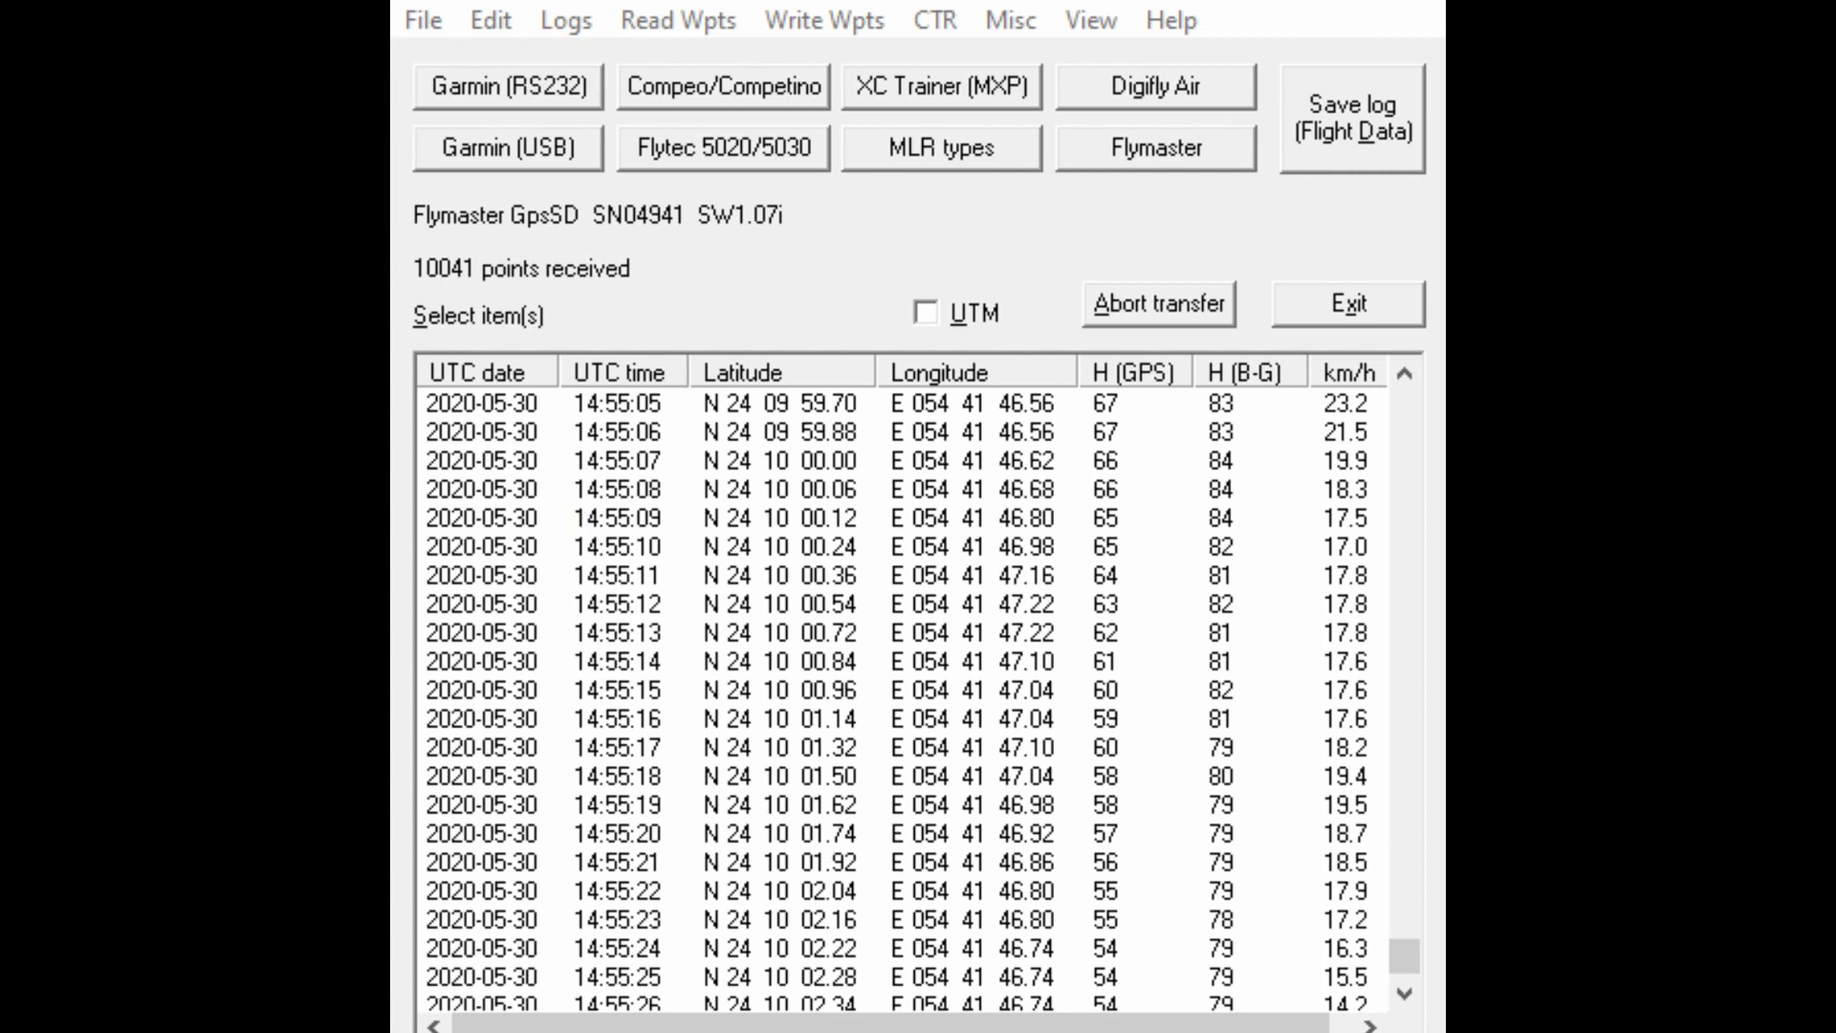
key("ctrl+a")
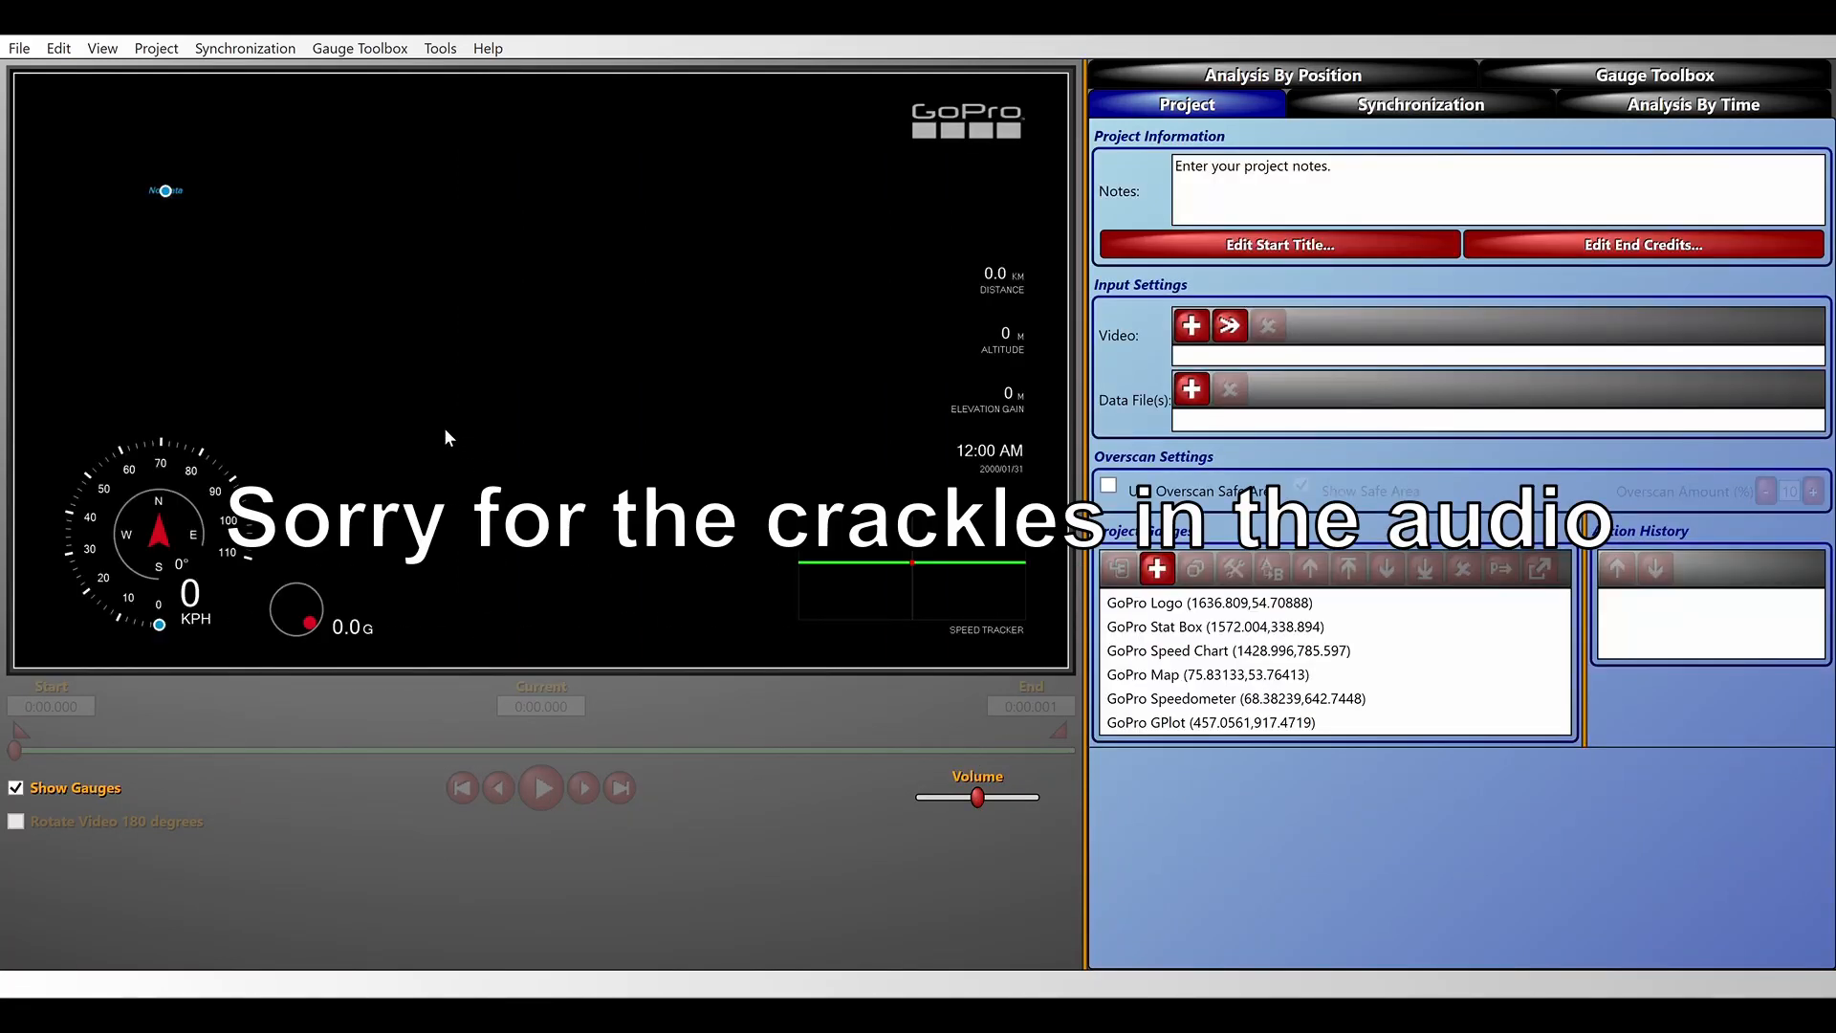
Step: In the DashWare project, remove the GoPro Speed Chart and GoPro Logo gauges from the video overlay
left_click(921, 613)
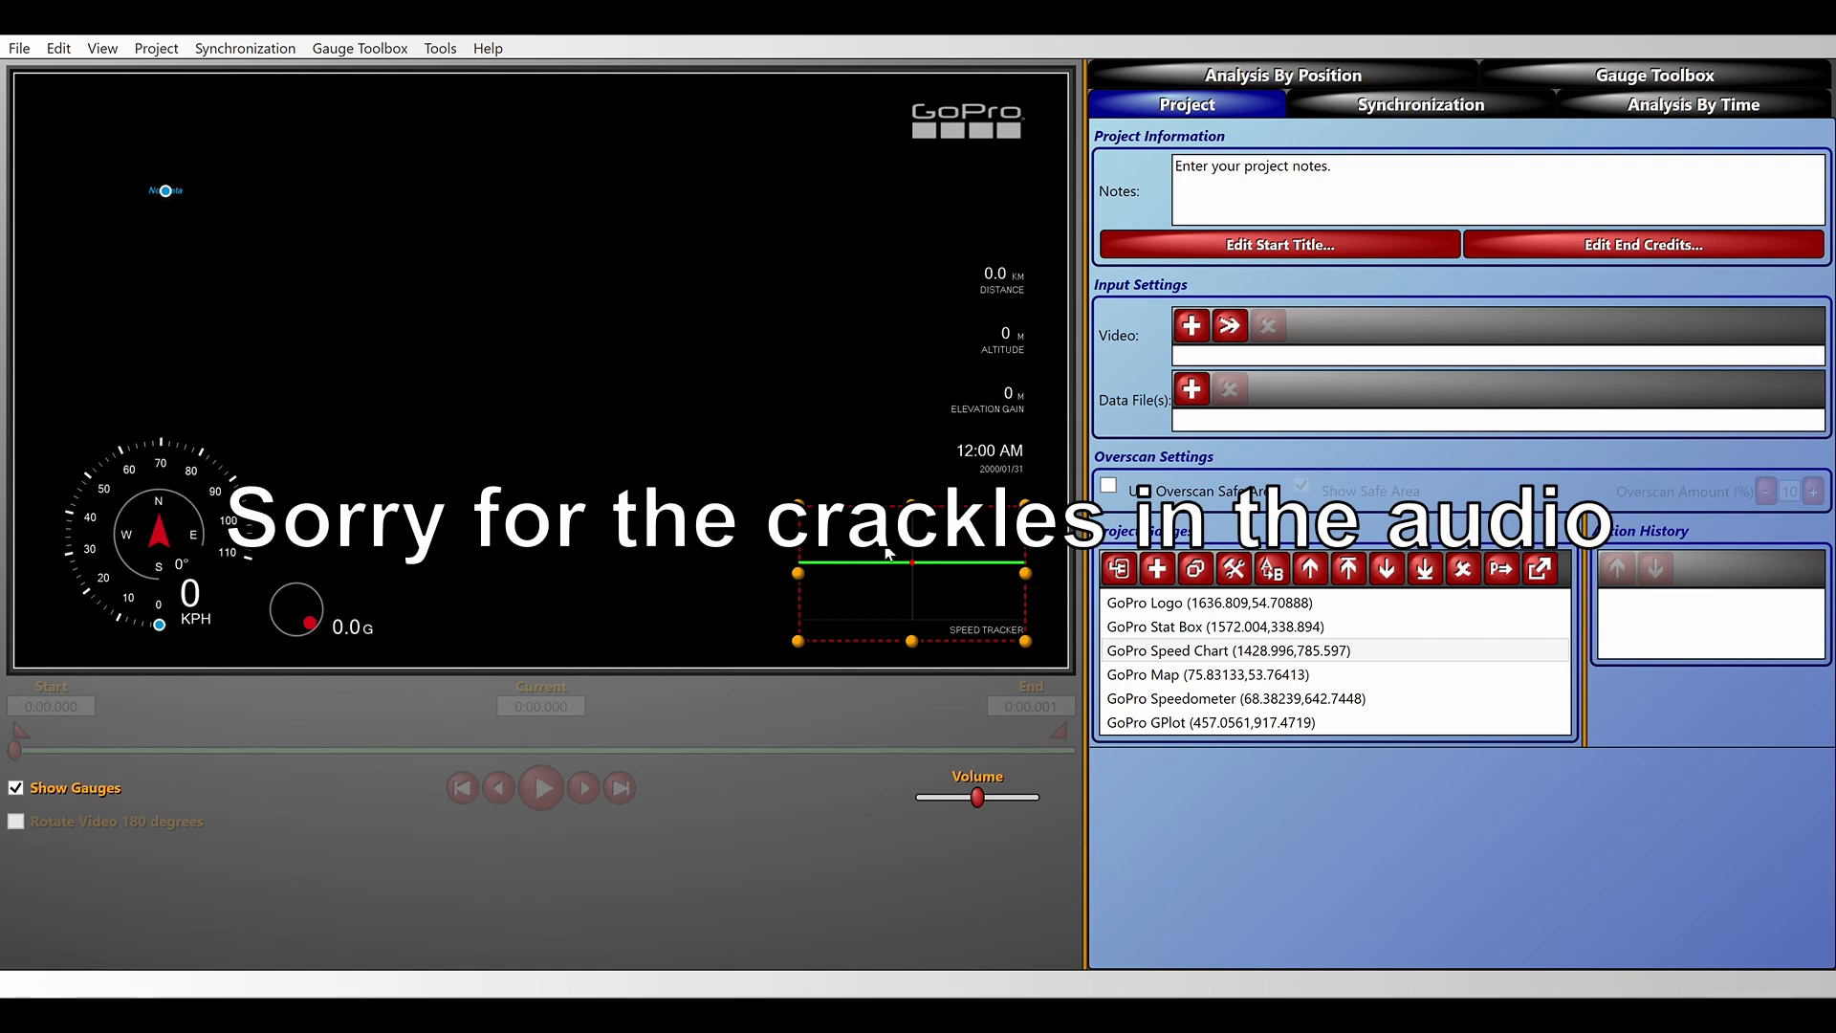
key("Delete")
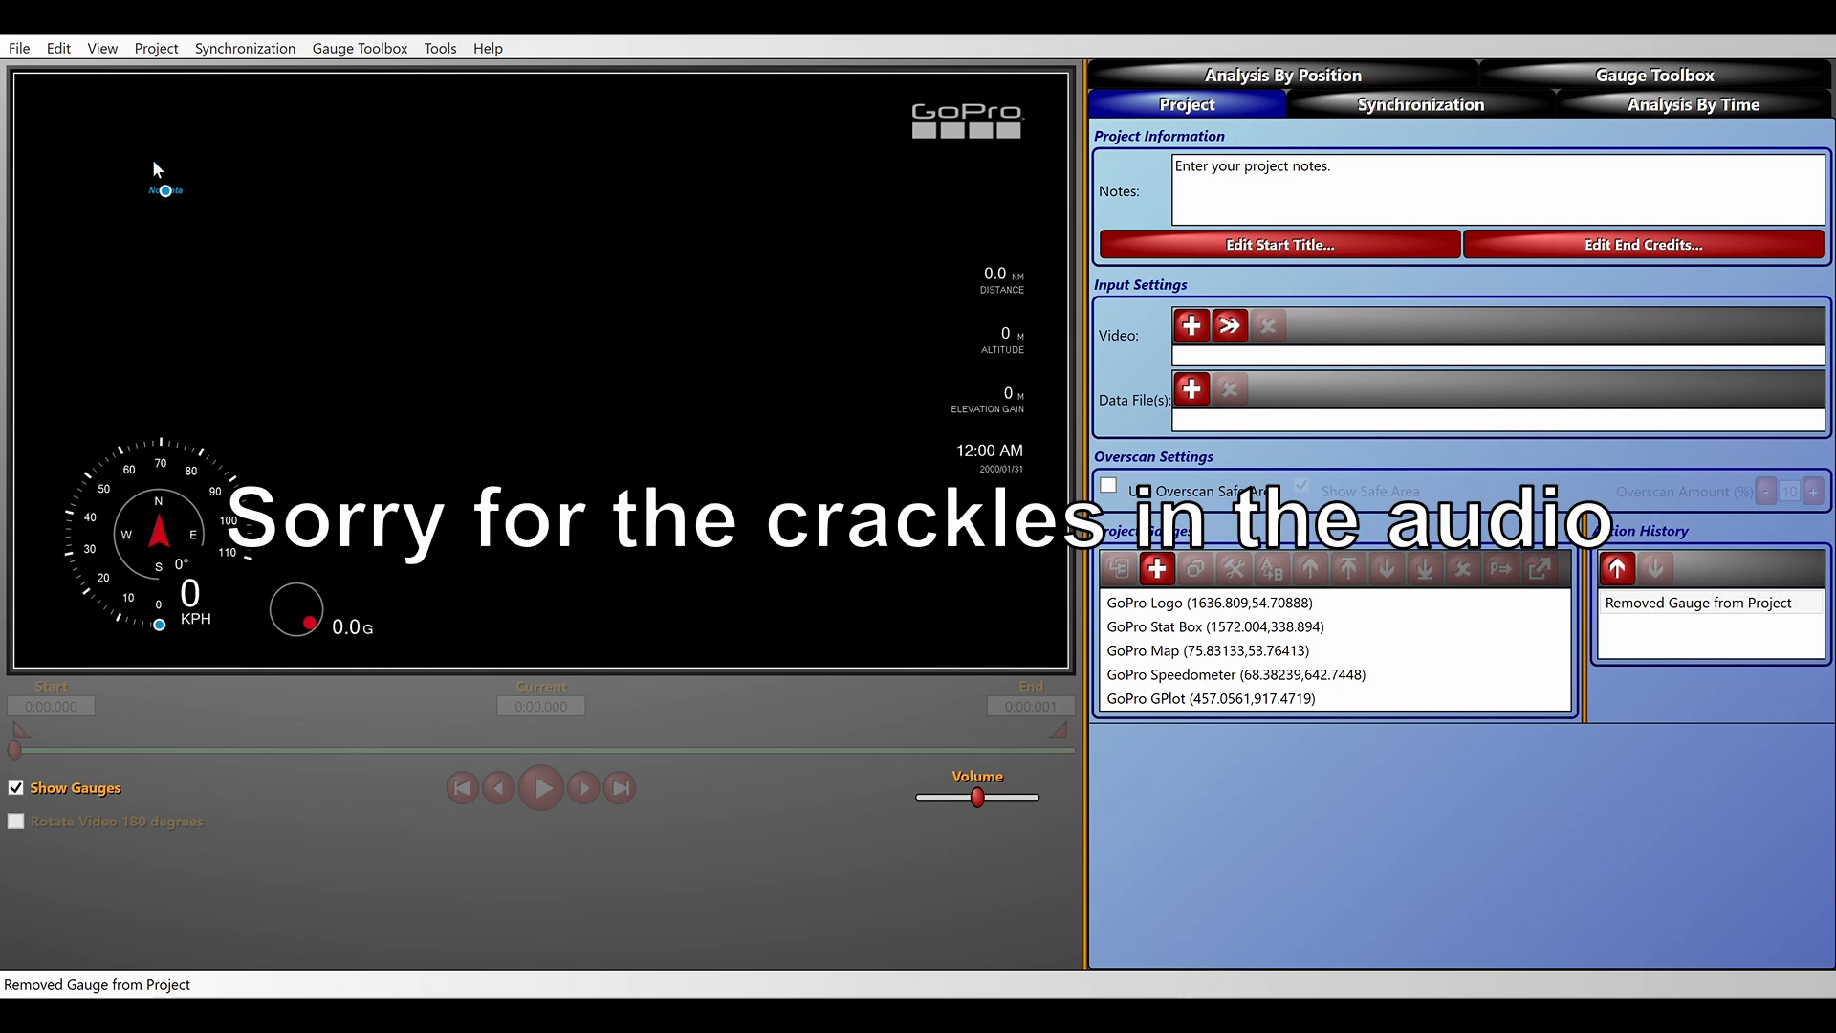
left_click(985, 117)
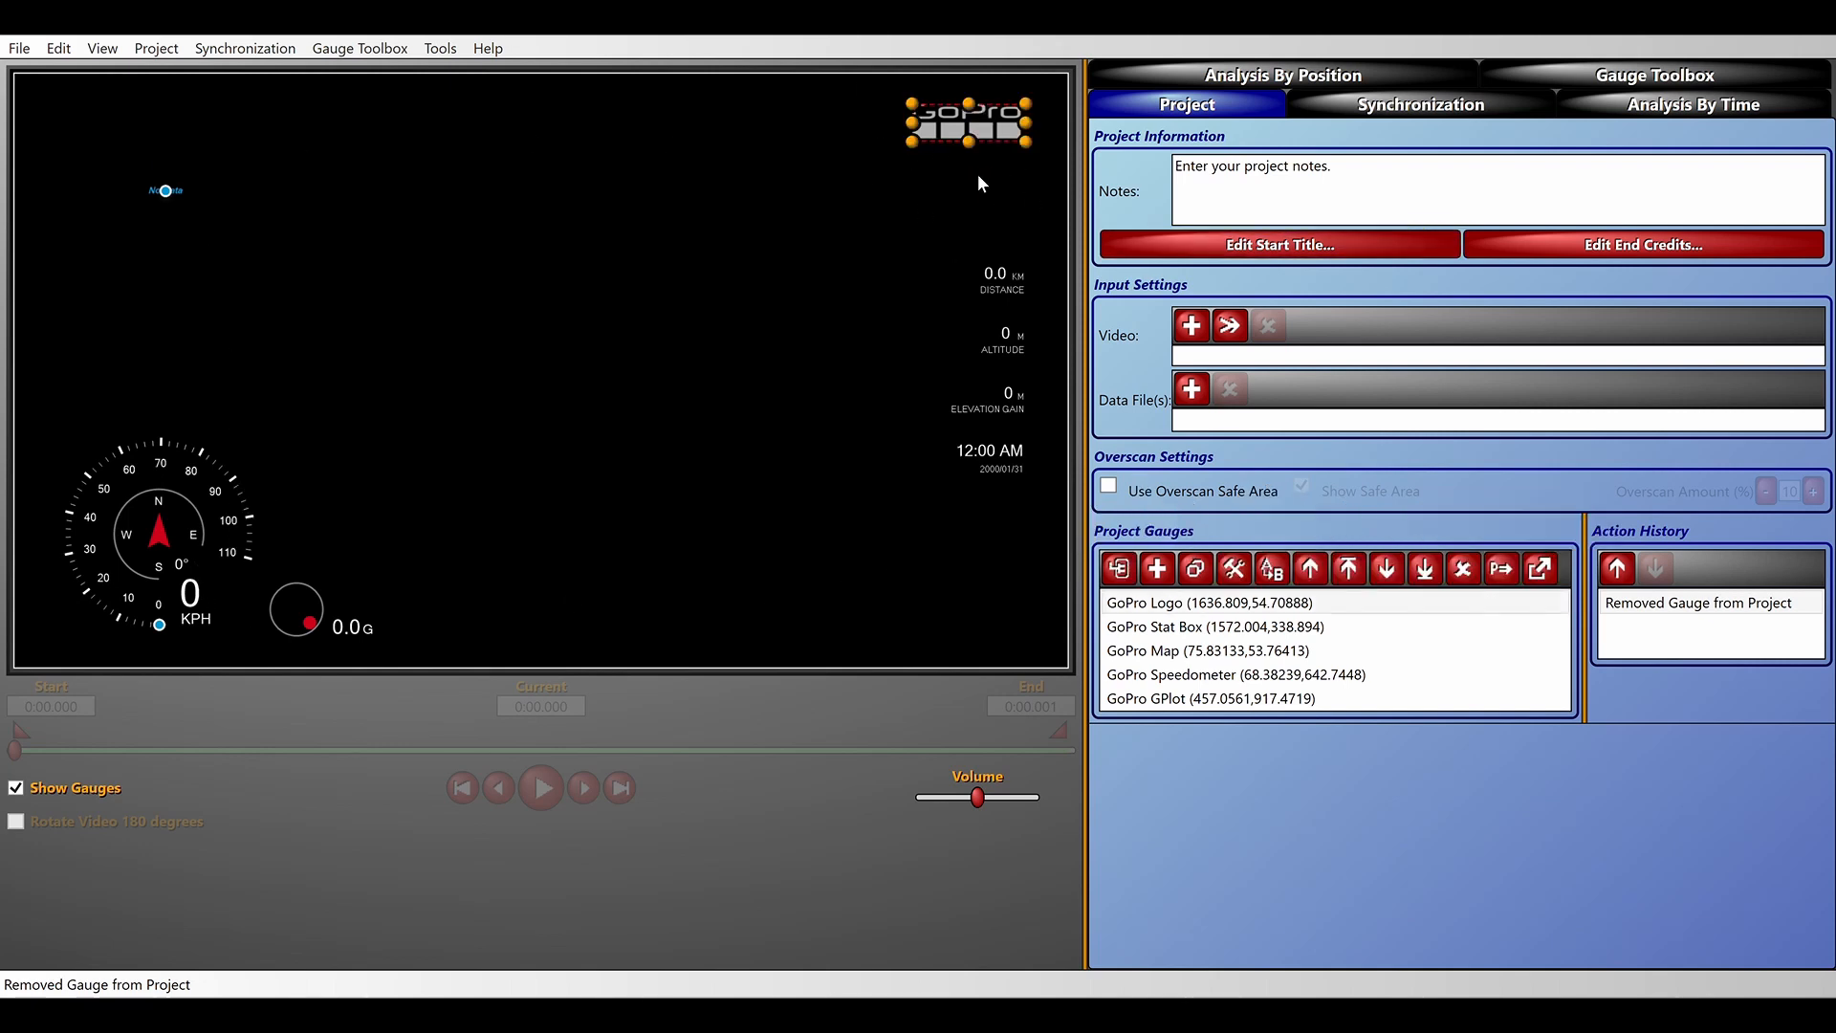
key("Delete")
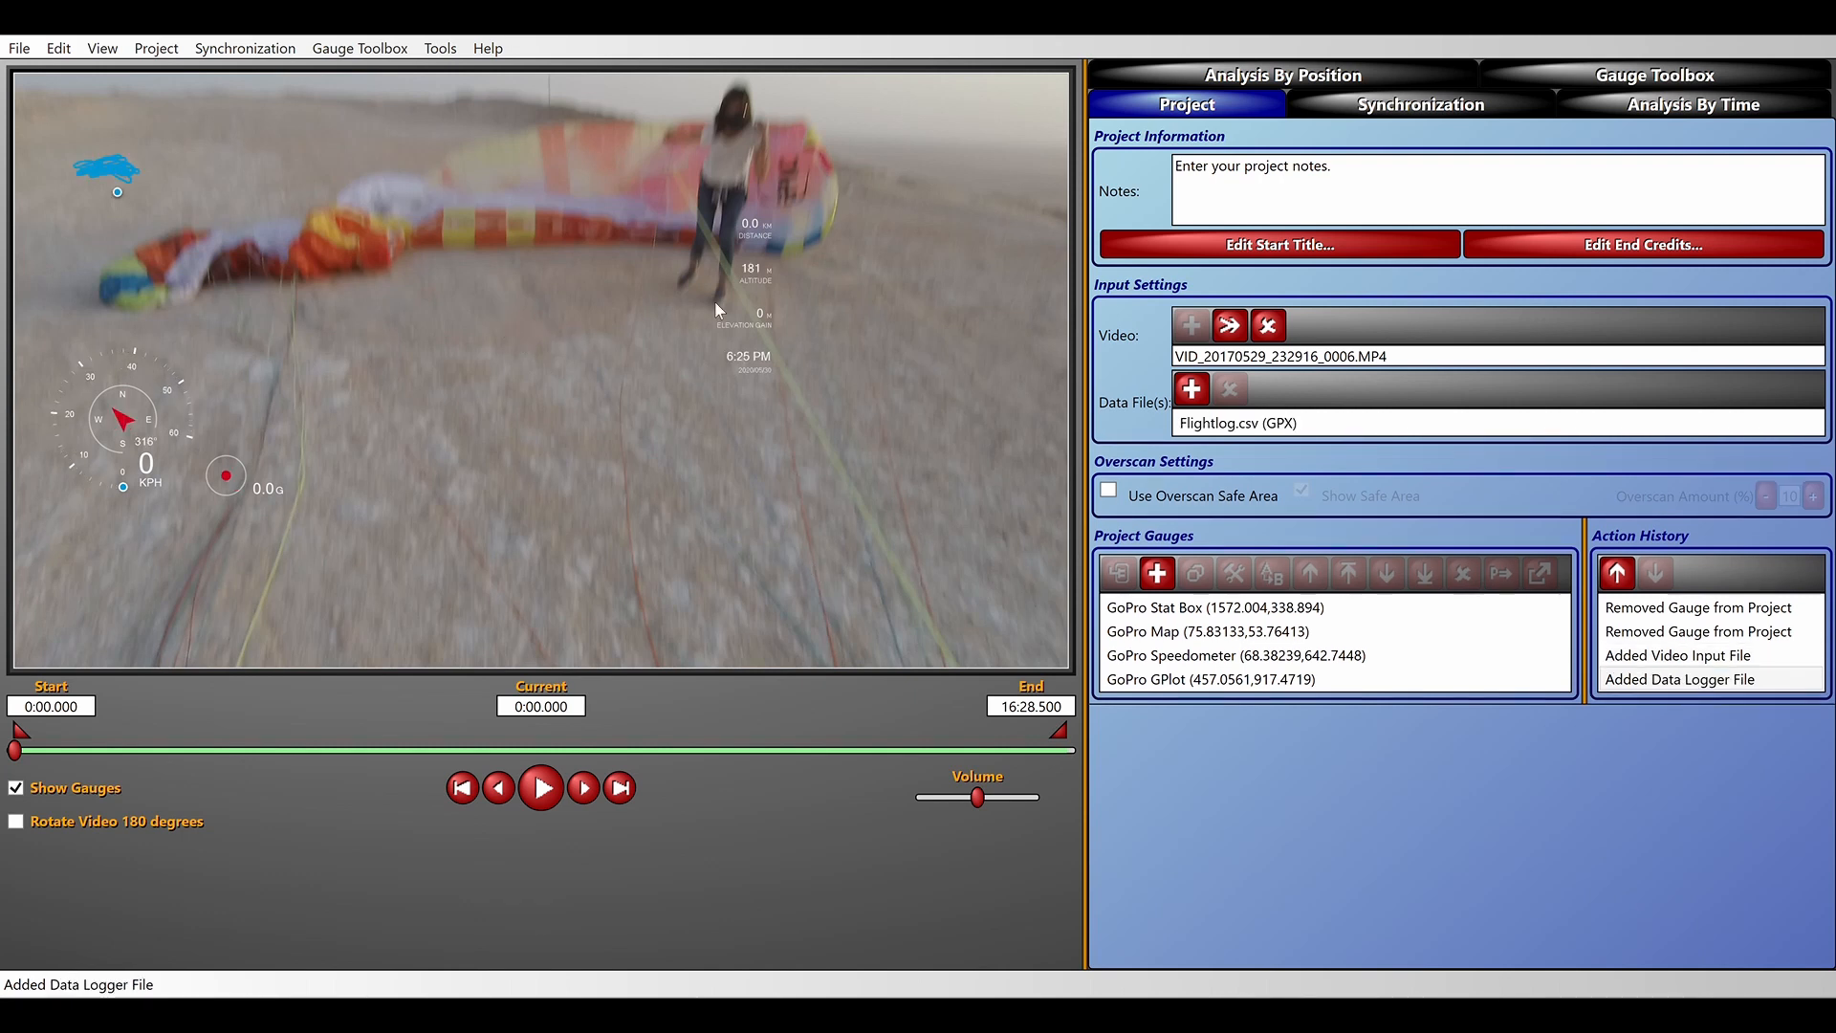
Step: Move the GoPro Speedometer and GPlot gauges down to the video's lower-left corner and slightly enlarge the speedometer
left_click_drag(170, 440, 153, 578)
left_click_drag(226, 485, 263, 627)
left_click(172, 576)
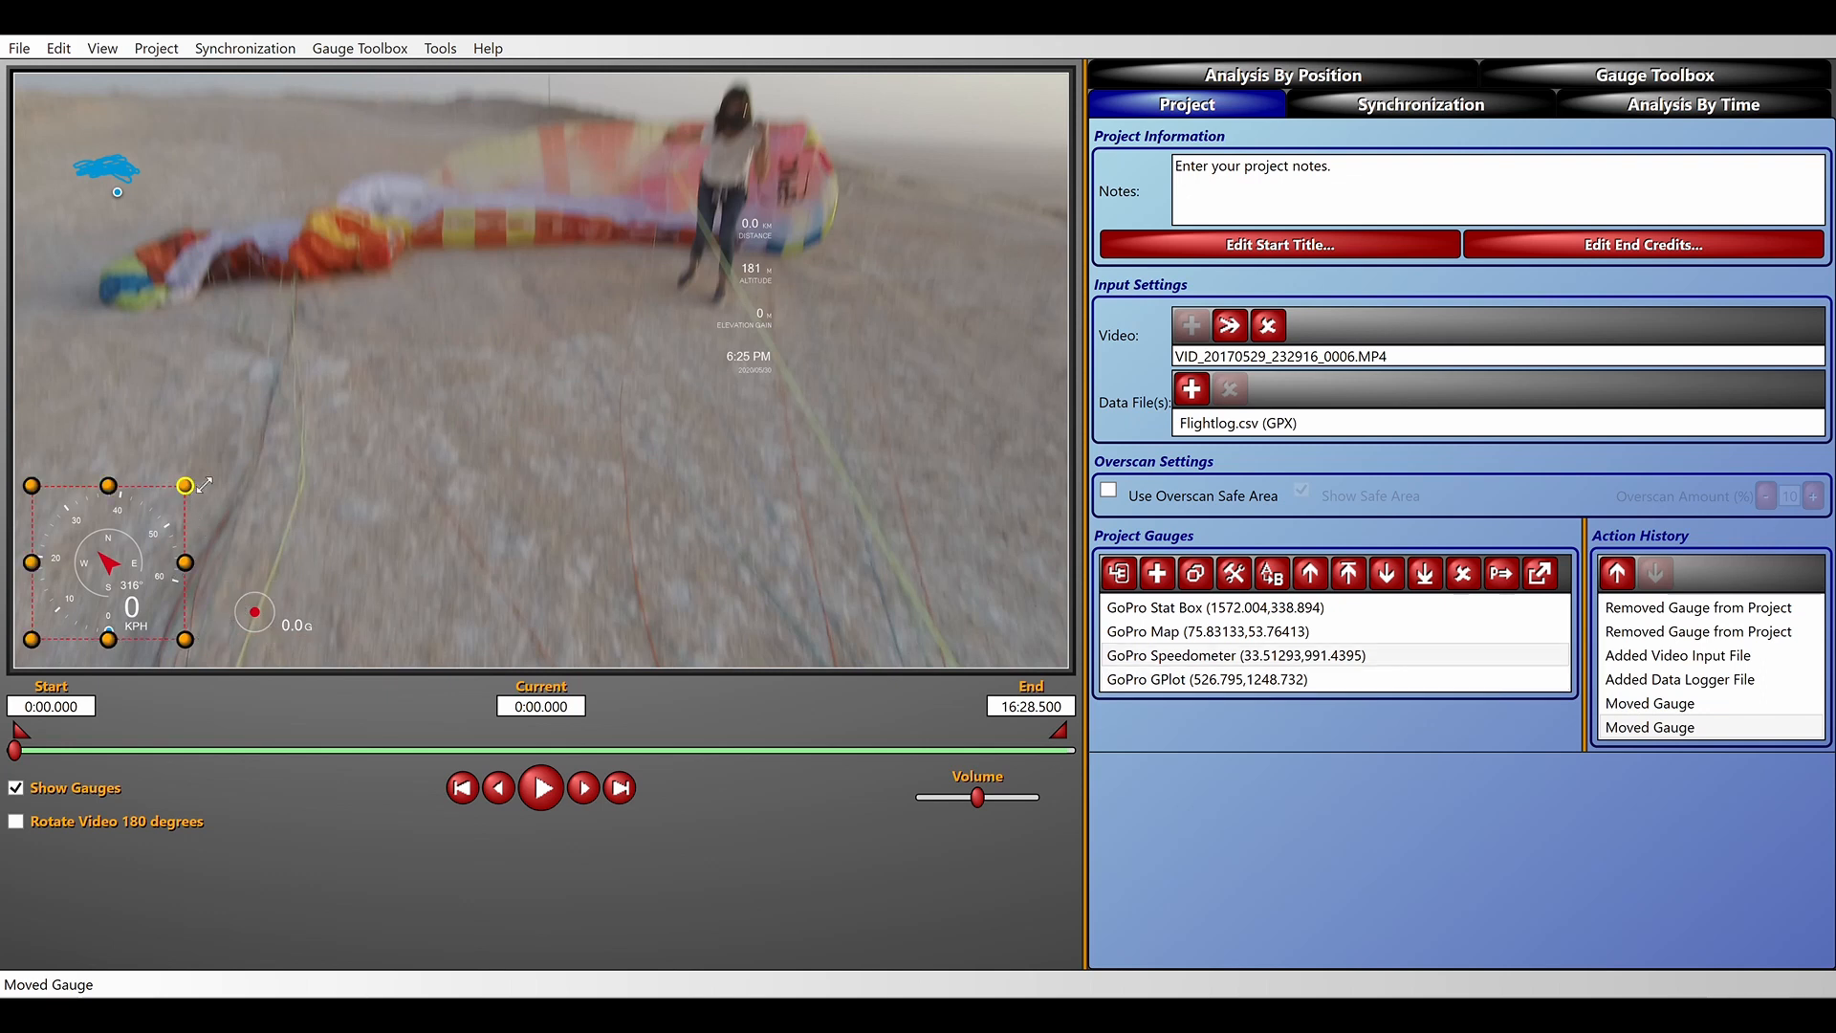
left_click_drag(204, 485, 234, 477)
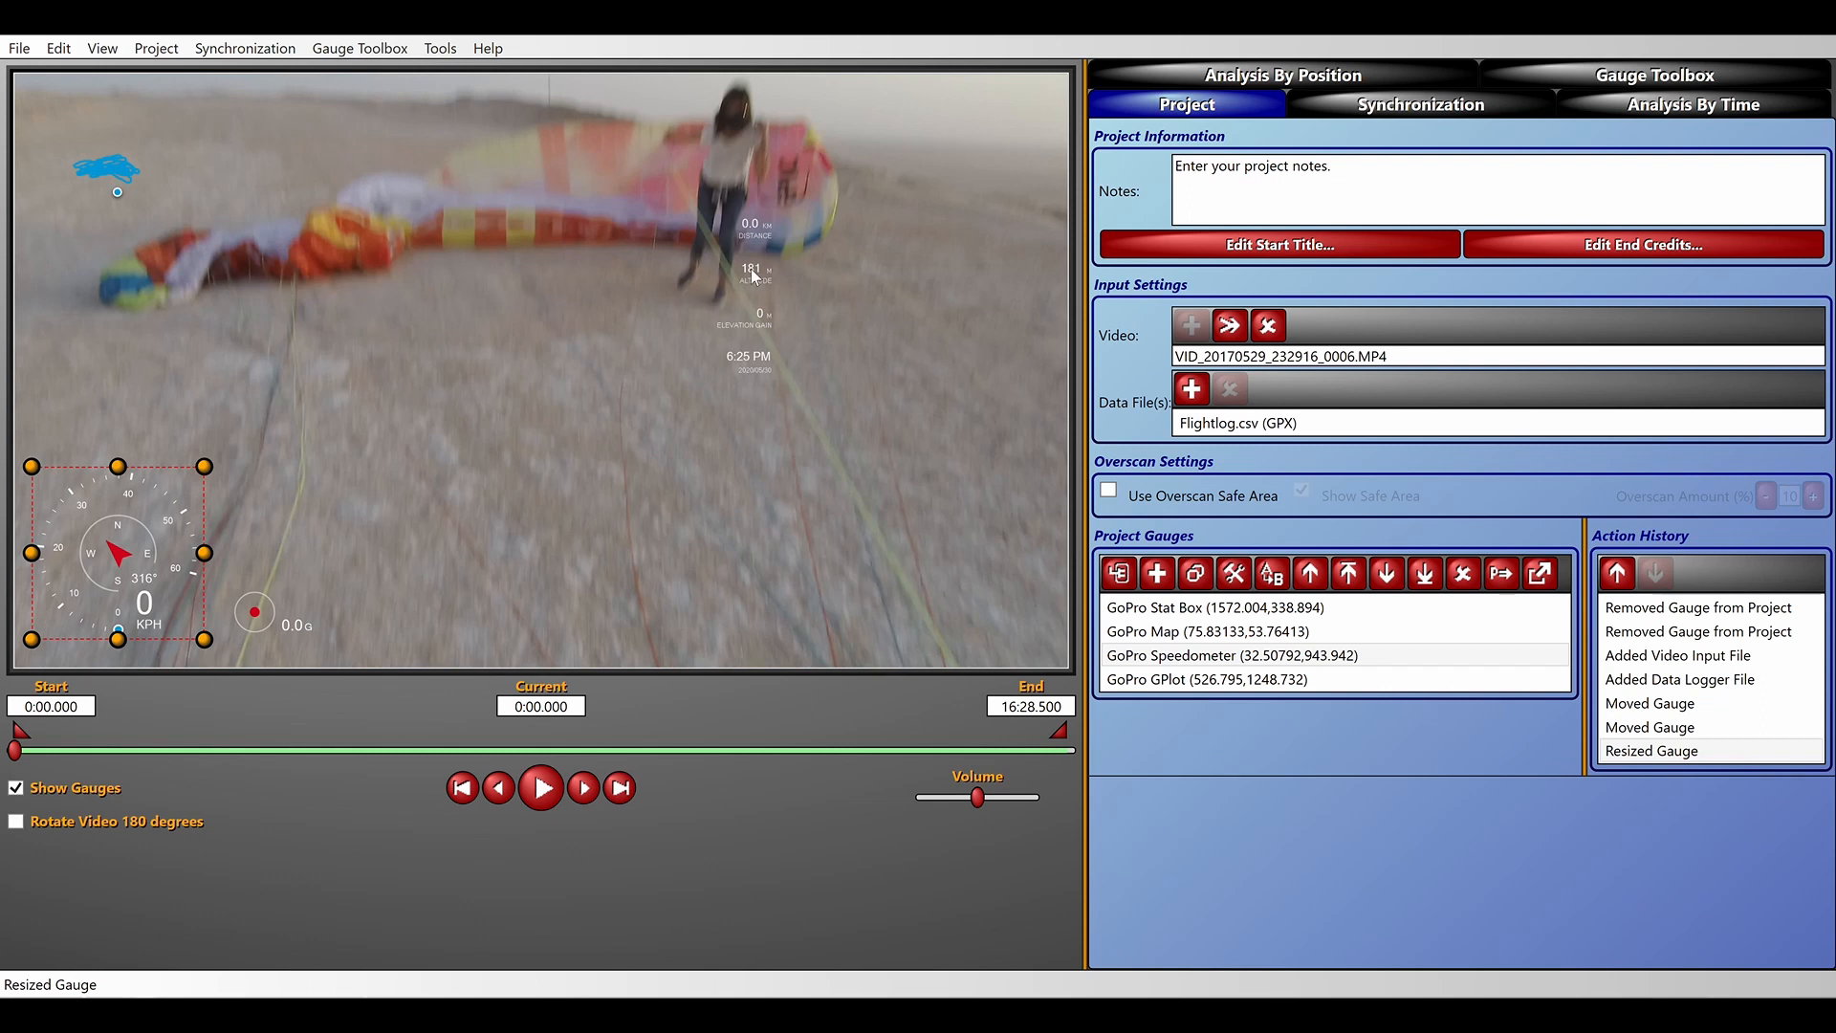
Step: Move the GoPro Stat Box gauge to the right edge of the video frame and enlarge it to readable size
left_click_drag(752, 274, 1025, 279)
left_click_drag(934, 383, 797, 752)
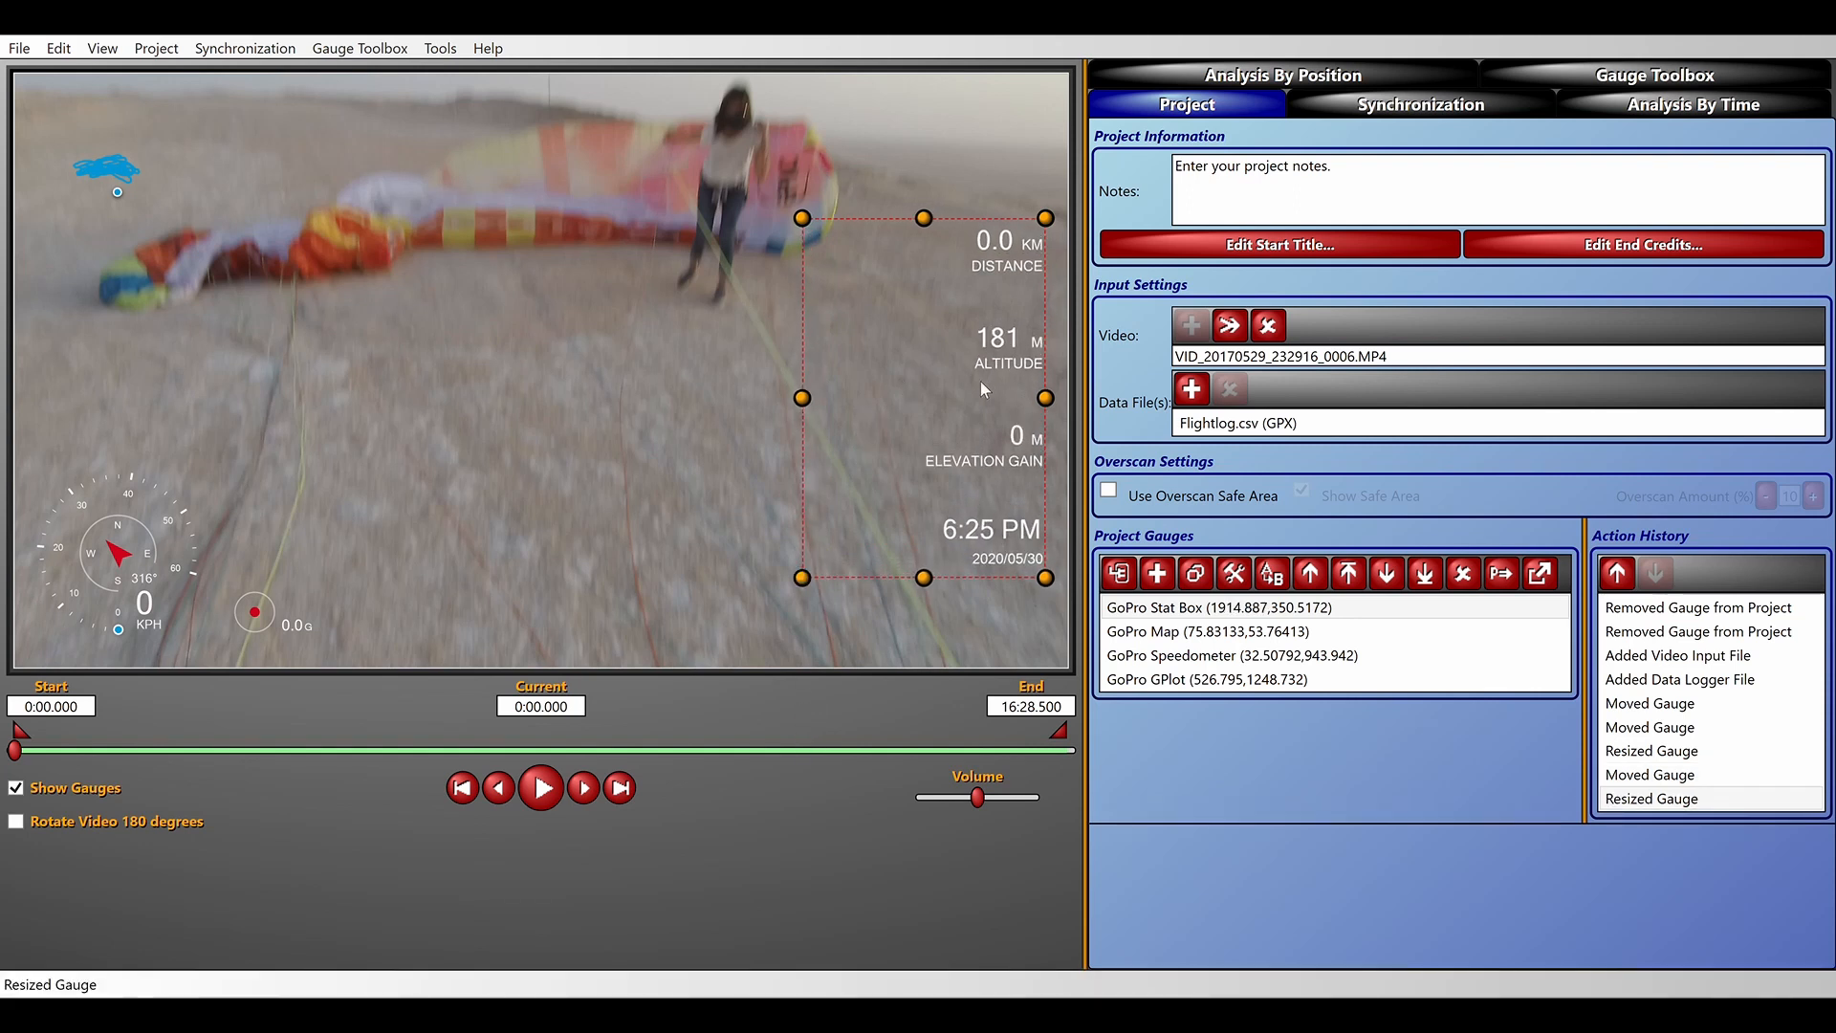
mouse_move(975, 407)
left_mouse_down()
mouse_move(985, 383)
mouse_move(990, 414)
left_mouse_up()
Step: In the synchronization view, trim the start of the video to 1:43.226
left_click(1415, 106)
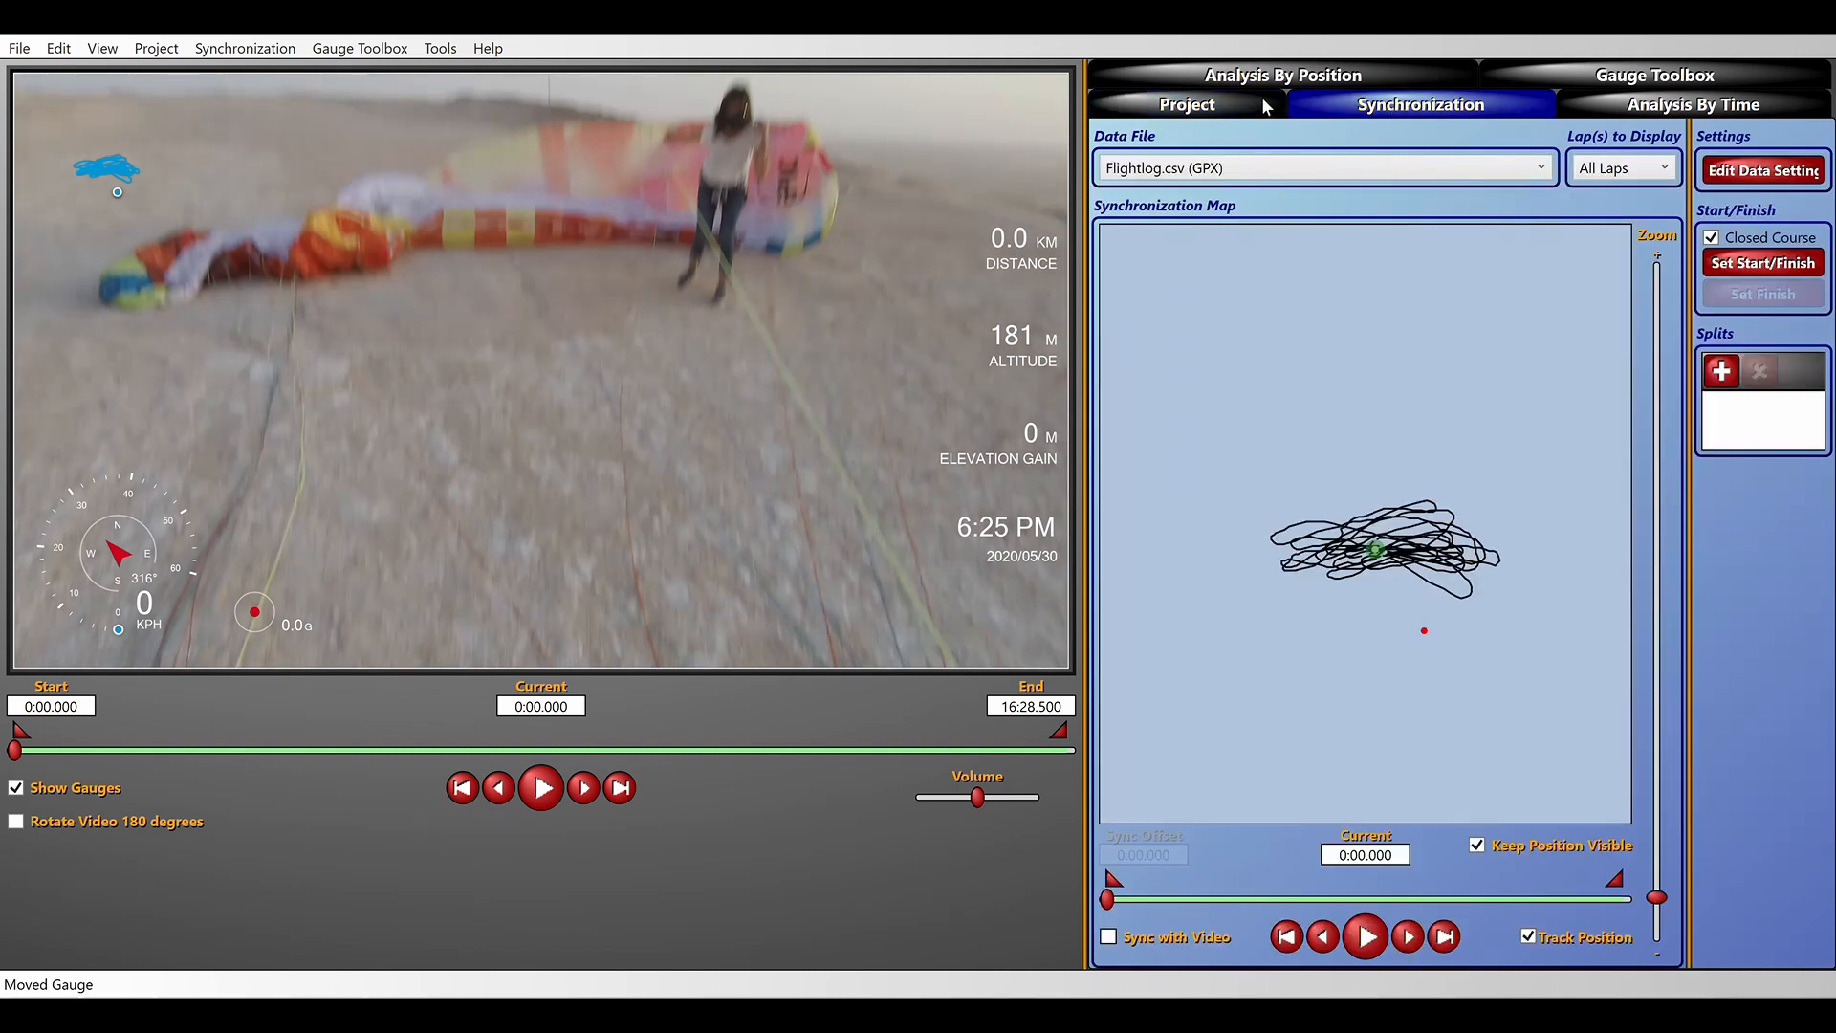
left_click(1328, 95)
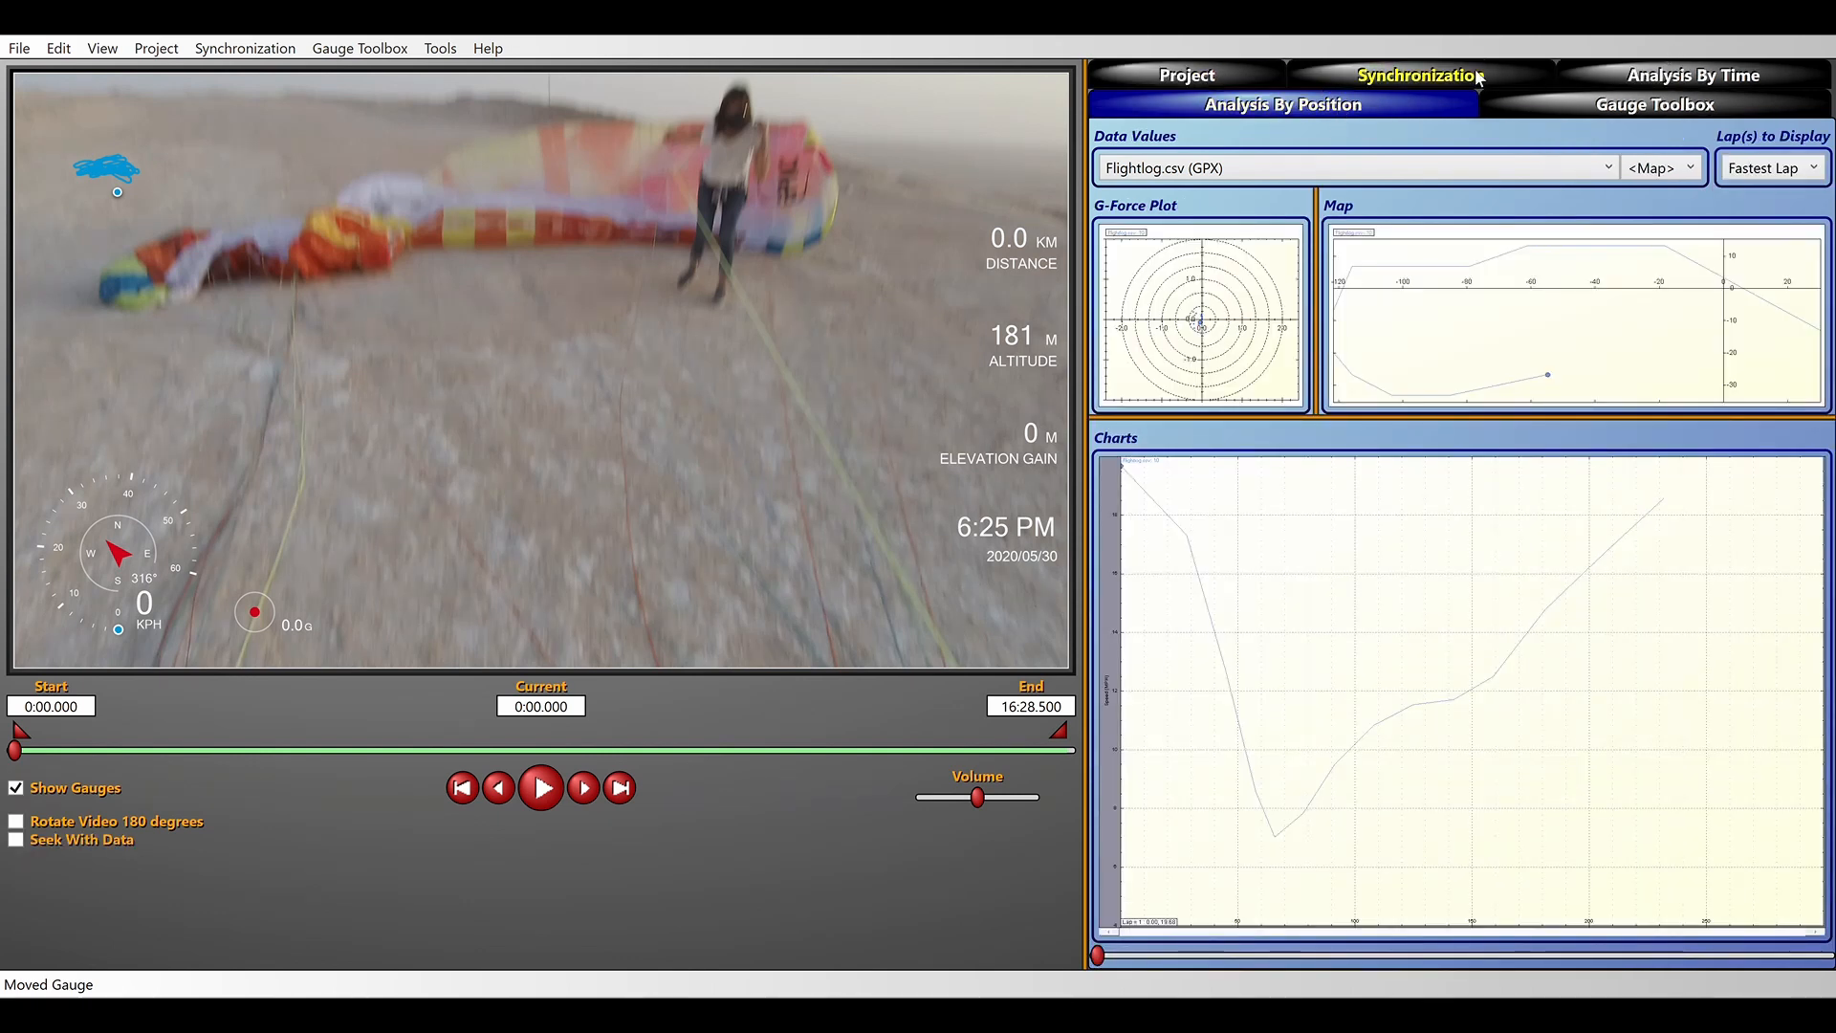
left_click(1406, 77)
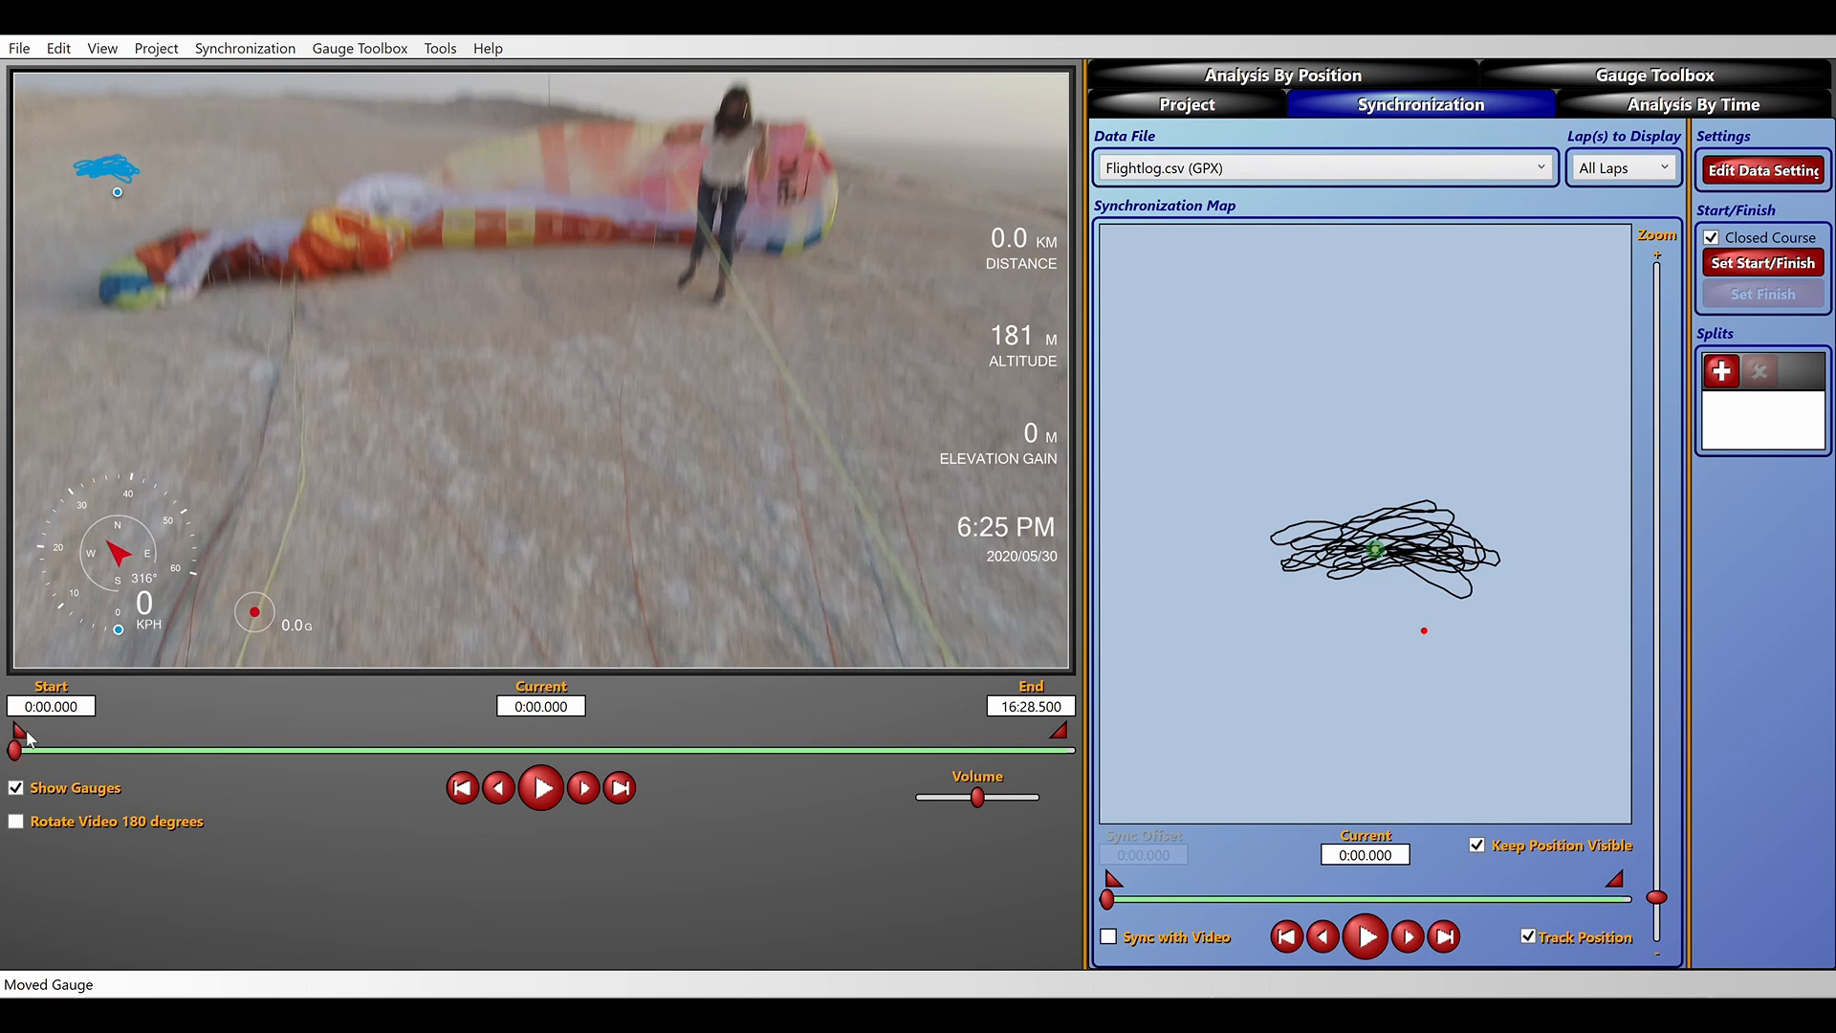
mouse_move(21, 734)
left_mouse_down()
mouse_move(59, 742)
mouse_move(32, 756)
mouse_move(137, 771)
left_mouse_up()
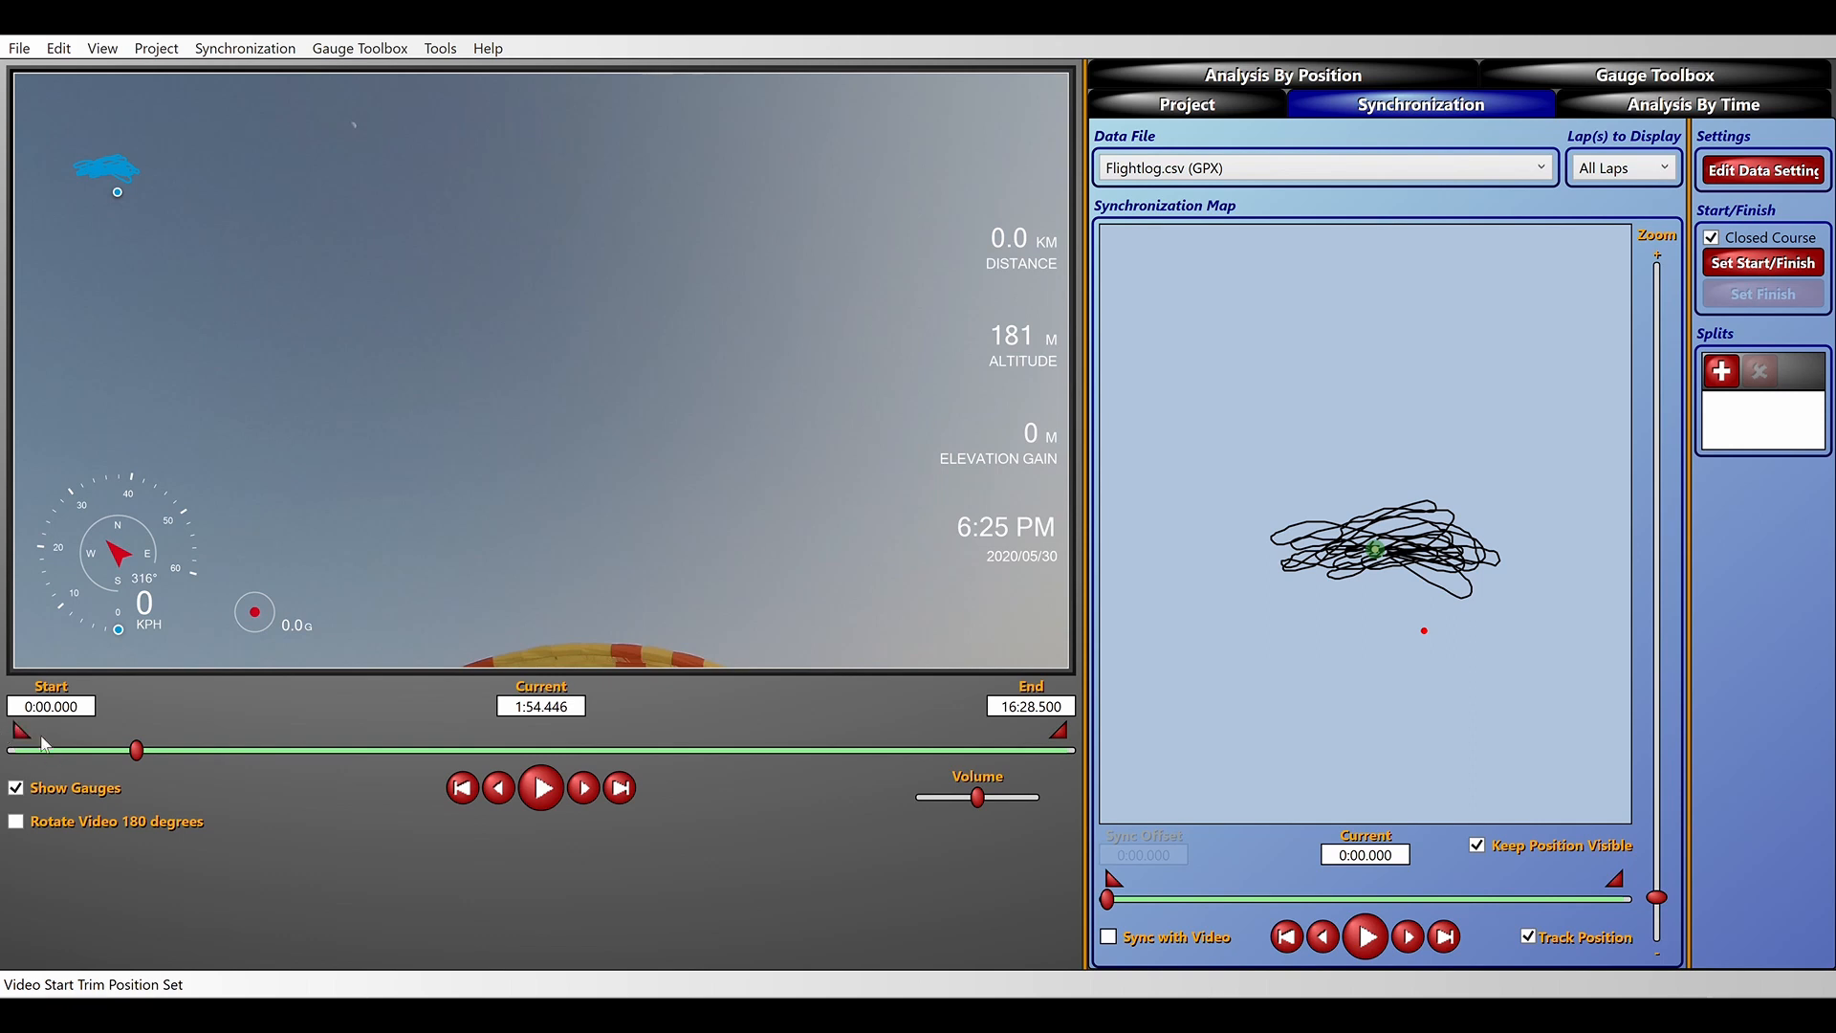
left_click_drag(24, 730, 132, 715)
Step: Play and scrub through the beginning of the trimmed video to find the launch, stopping at 1:59.311
left_click(144, 752)
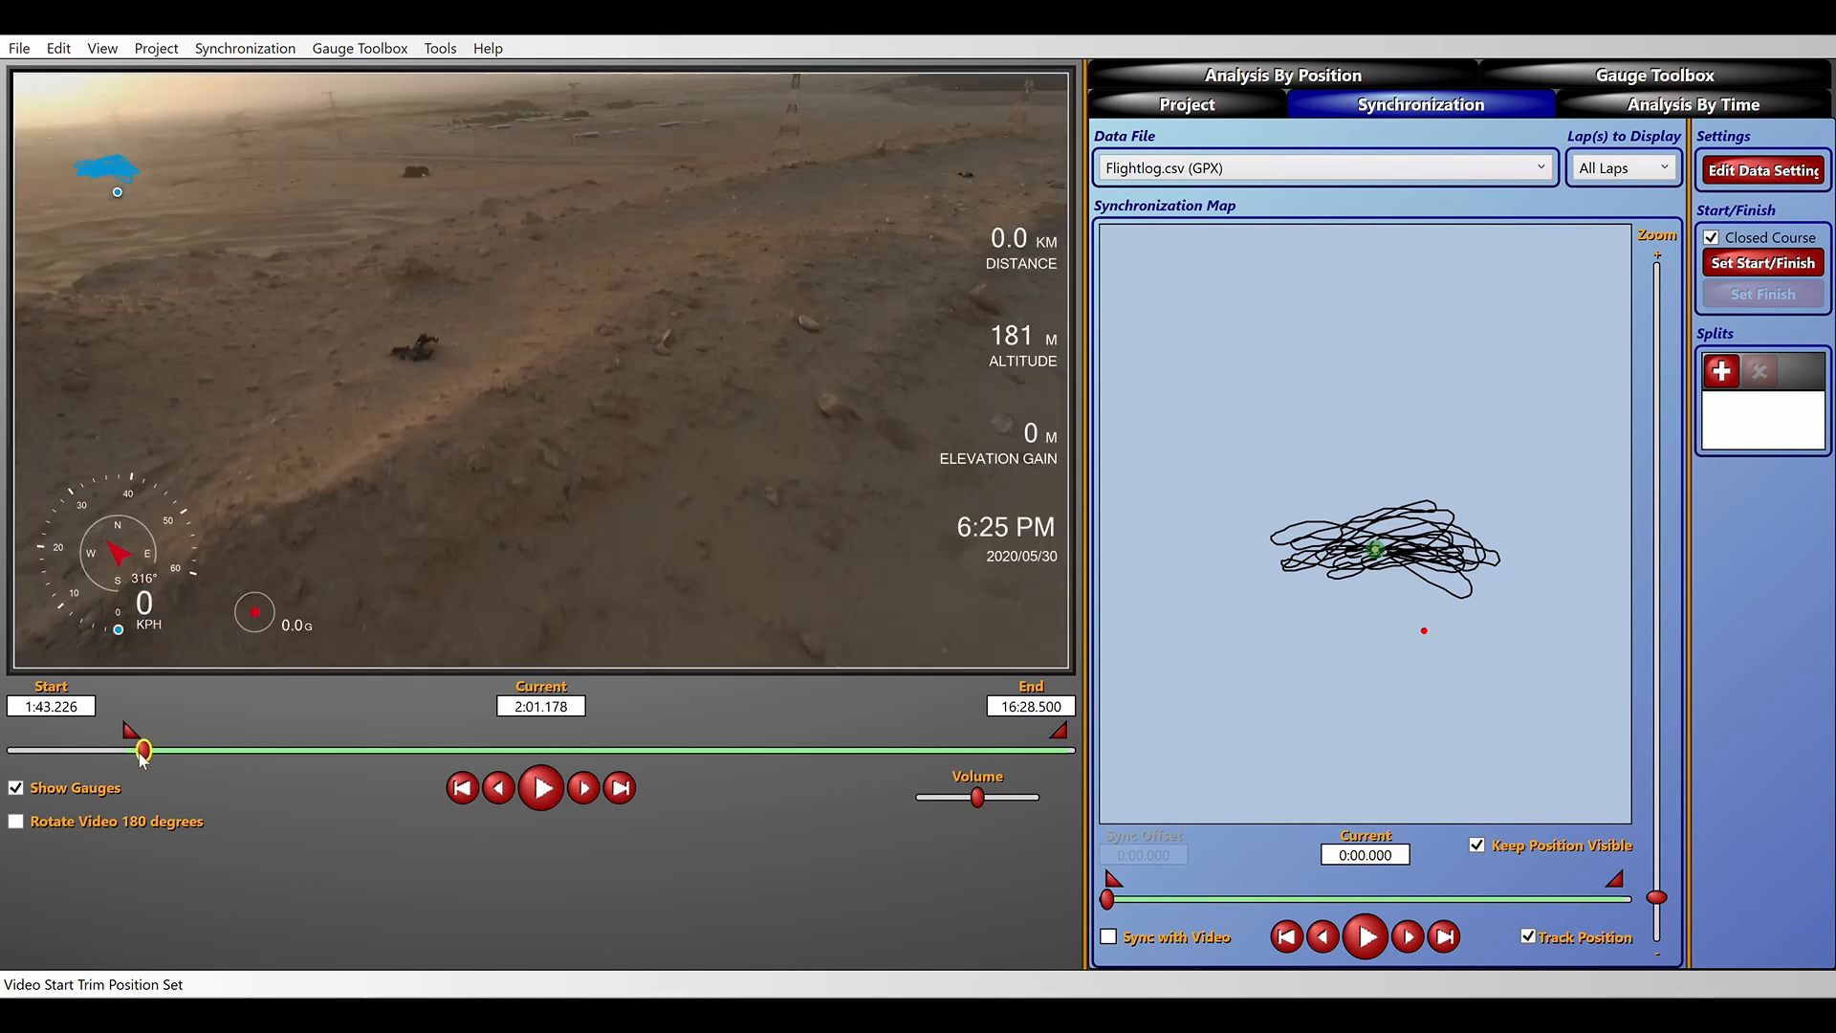
left_click_drag(143, 752, 121, 753)
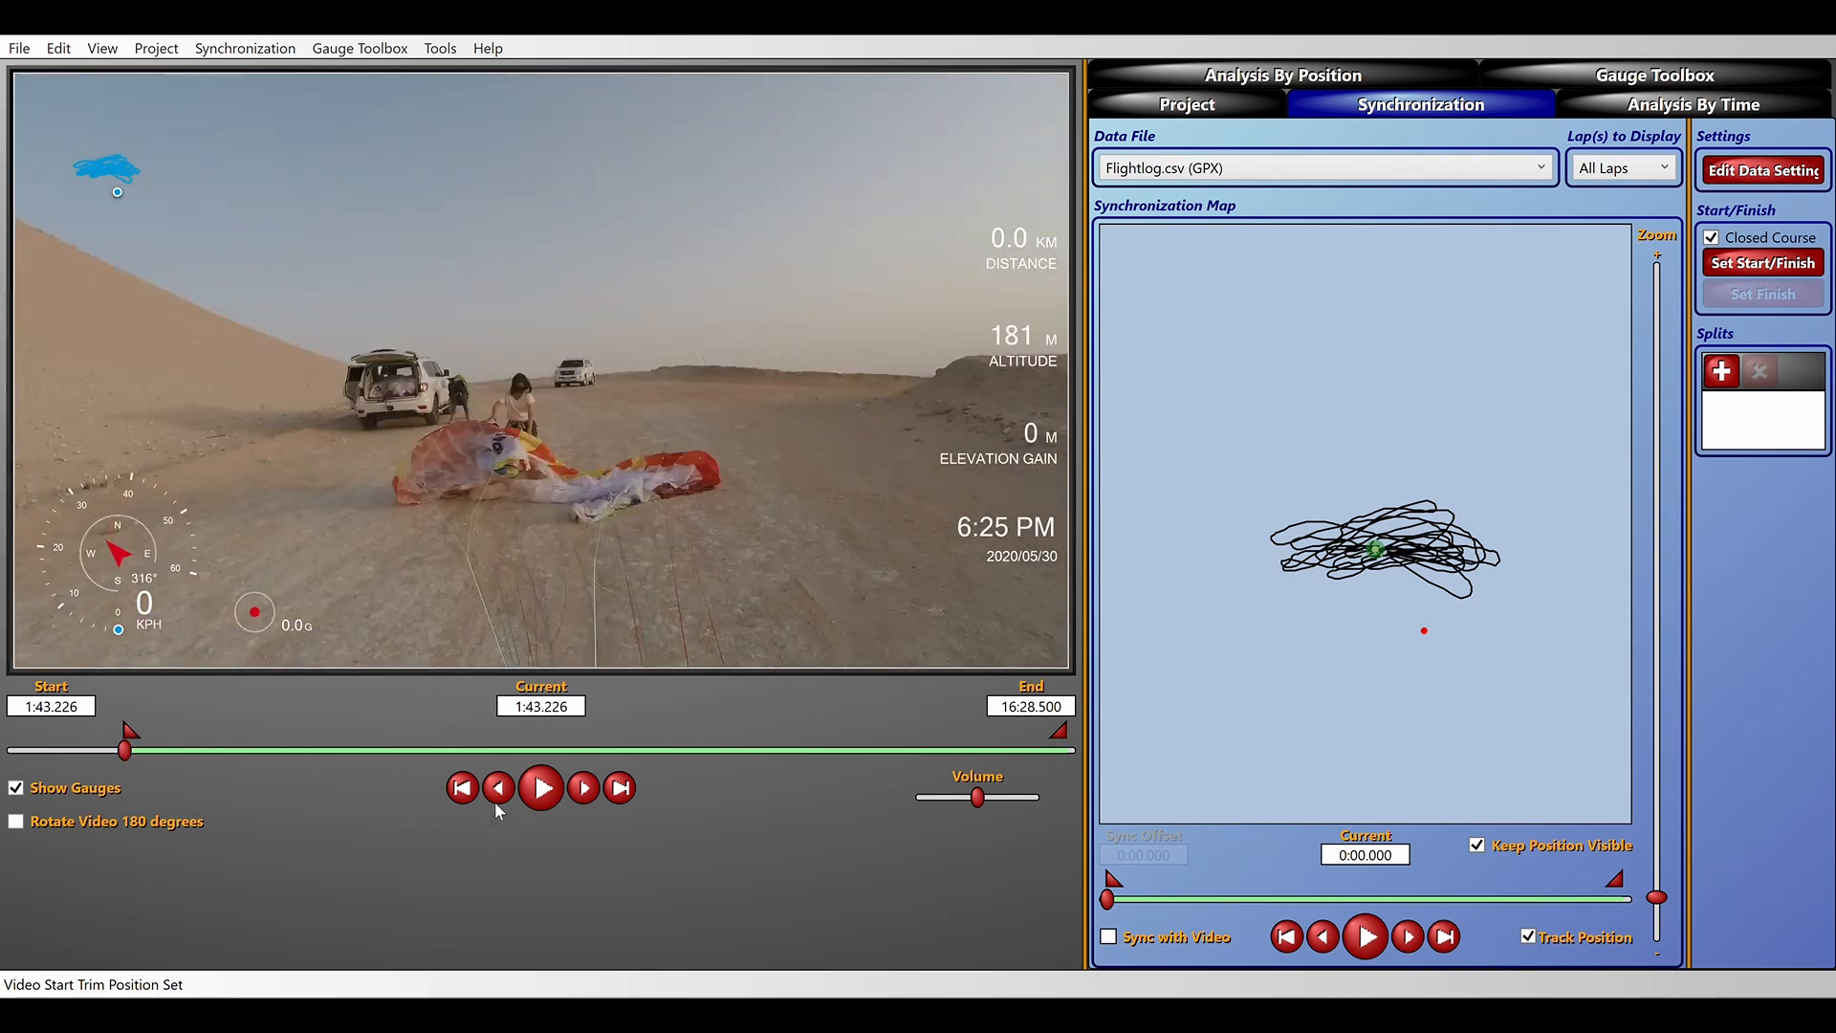
left_click(539, 807)
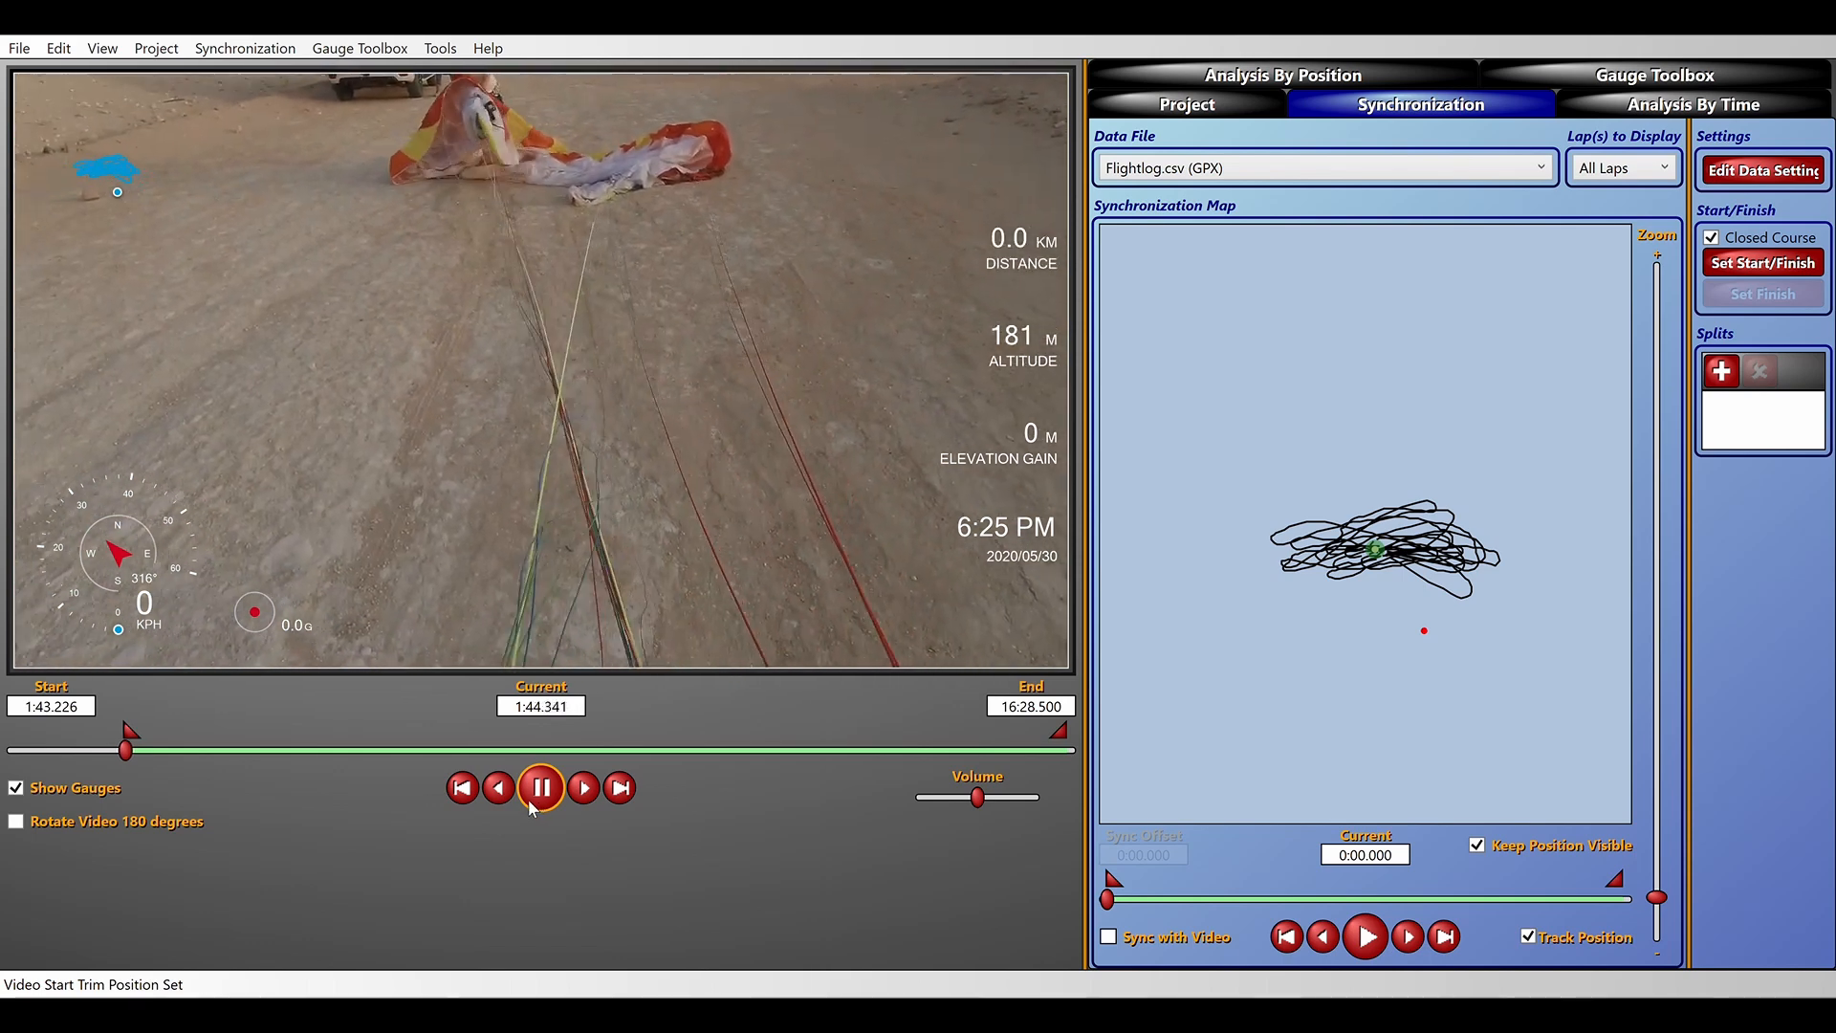
left_click(141, 752)
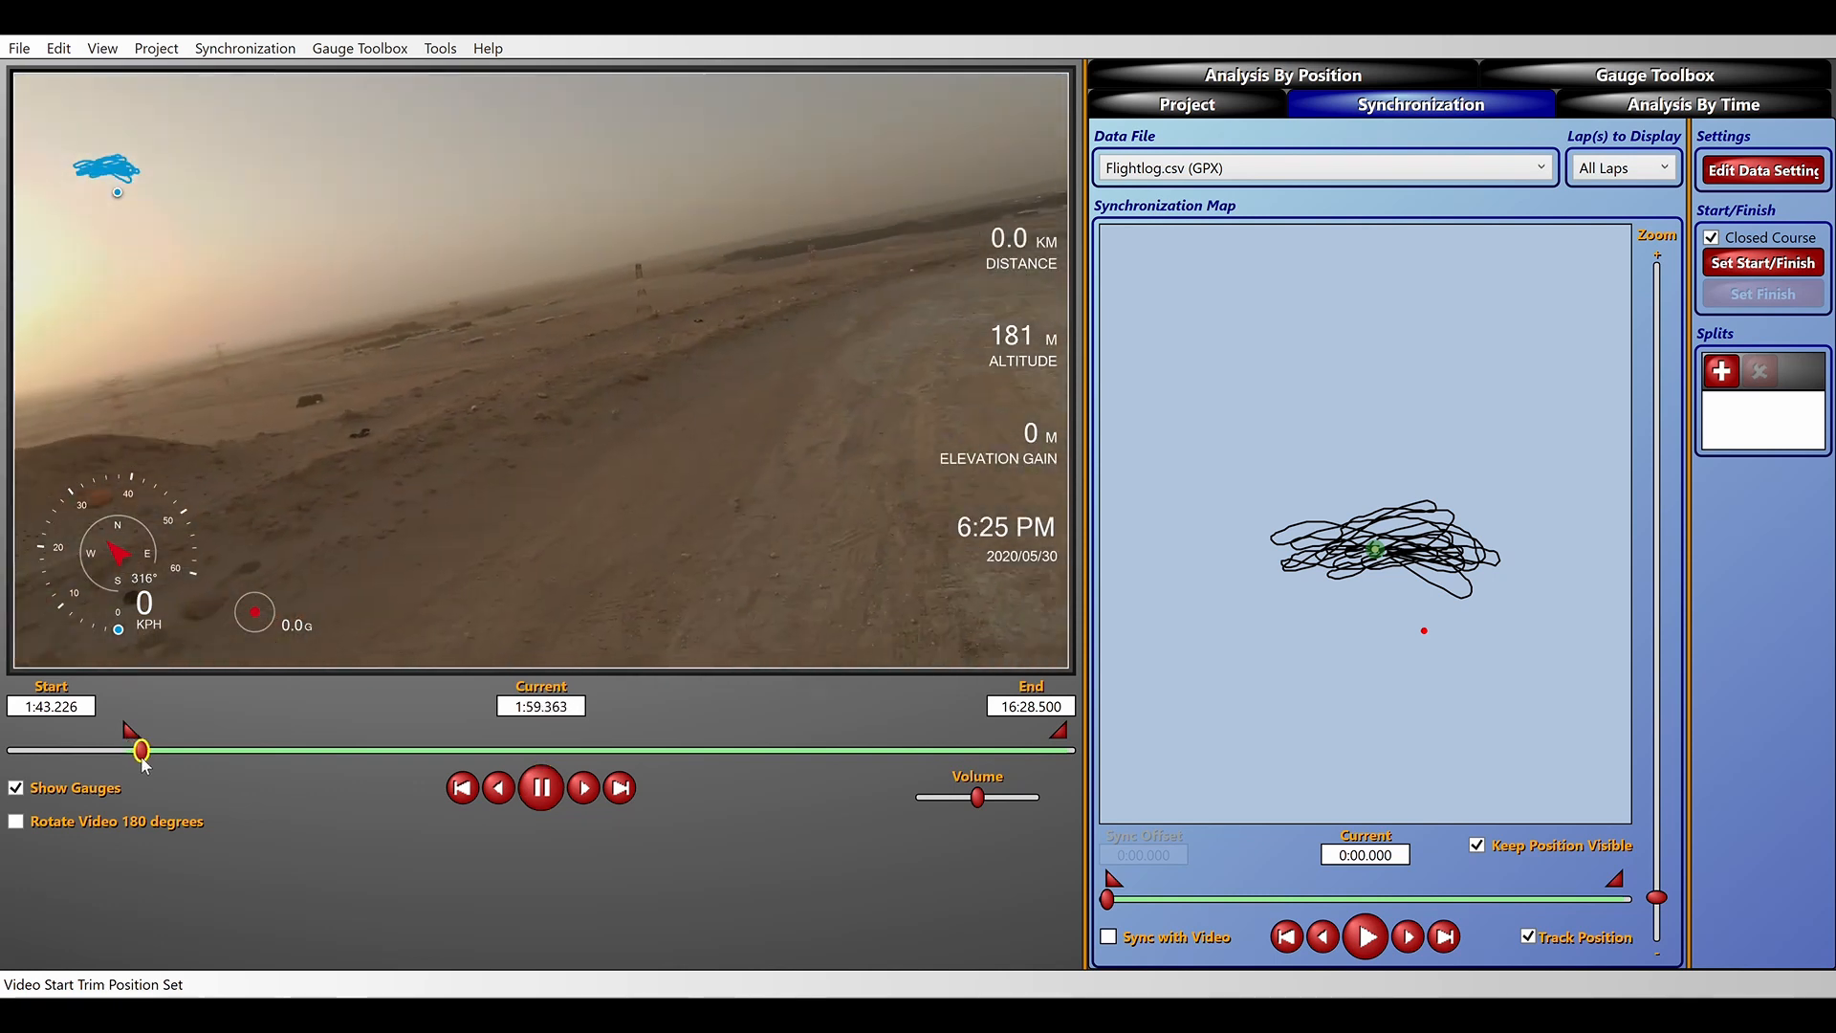
left_click_drag(142, 751, 157, 752)
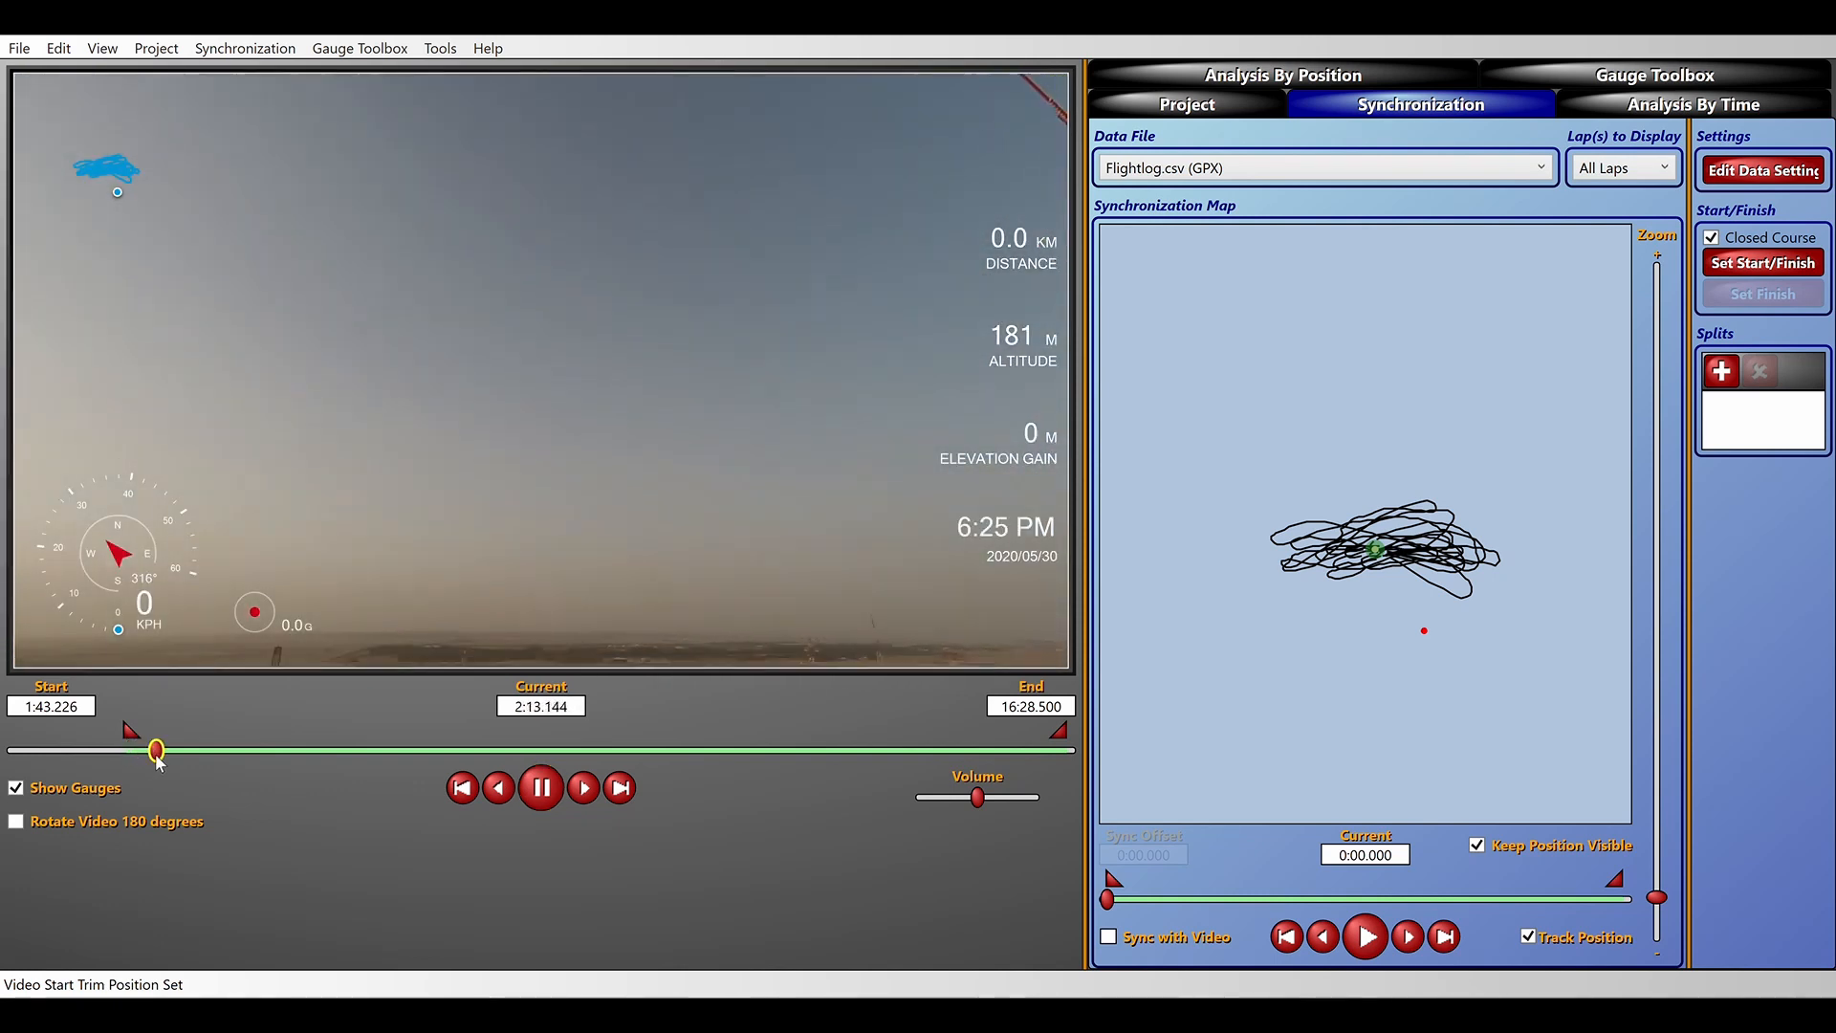
left_click(539, 792)
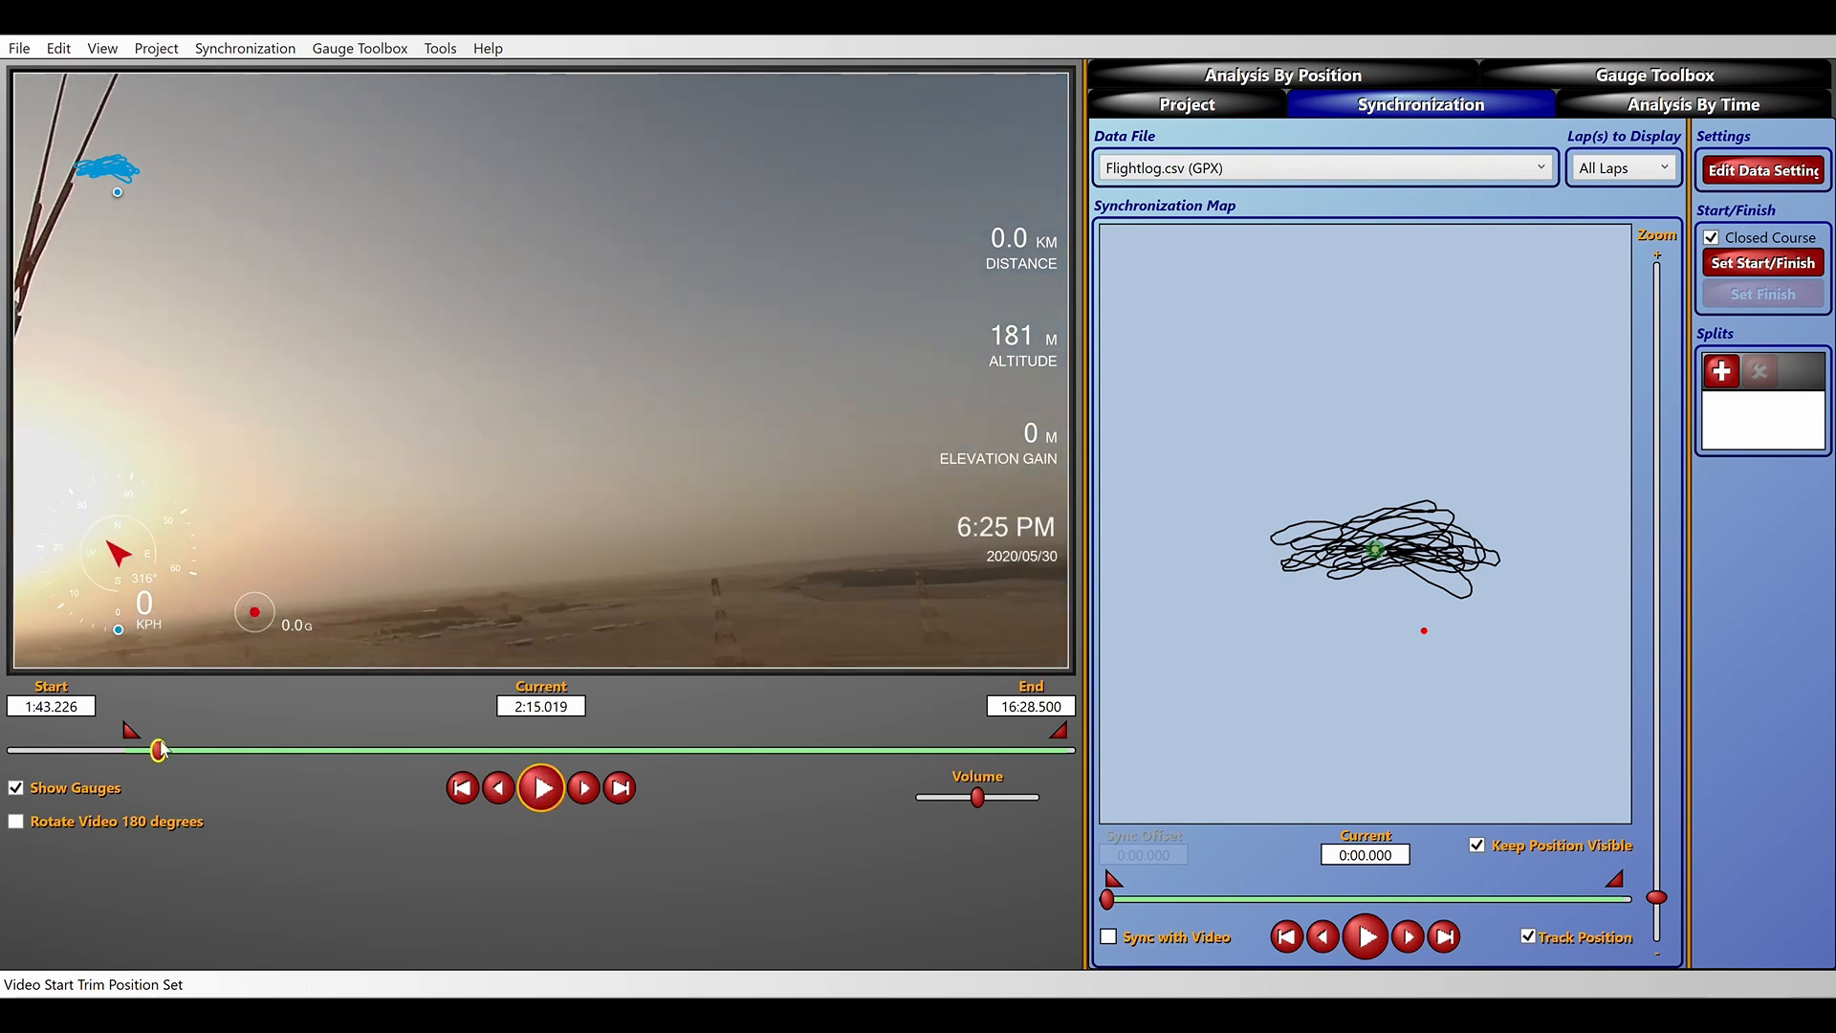
left_click_drag(159, 751, 144, 753)
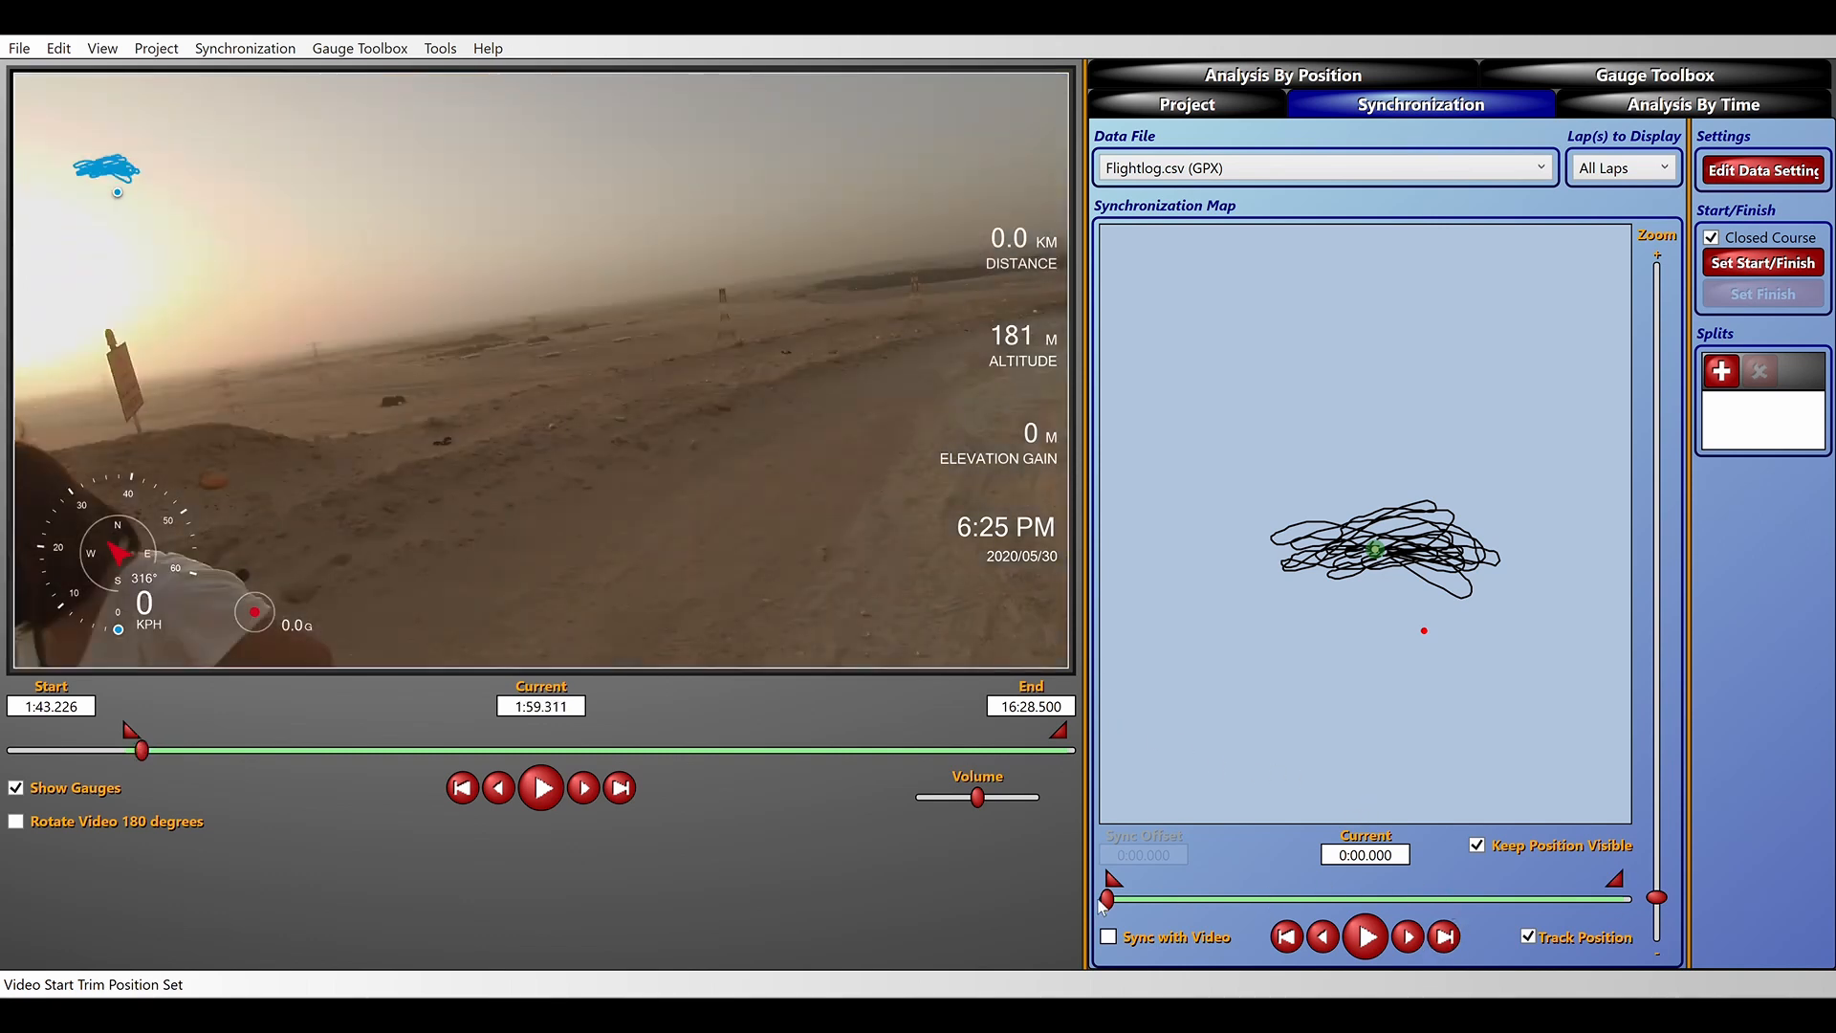
Step: Turn off the Closed Course setting for the Flightlog.csv data so the whole track is used
left_click_drag(1117, 900, 1107, 900)
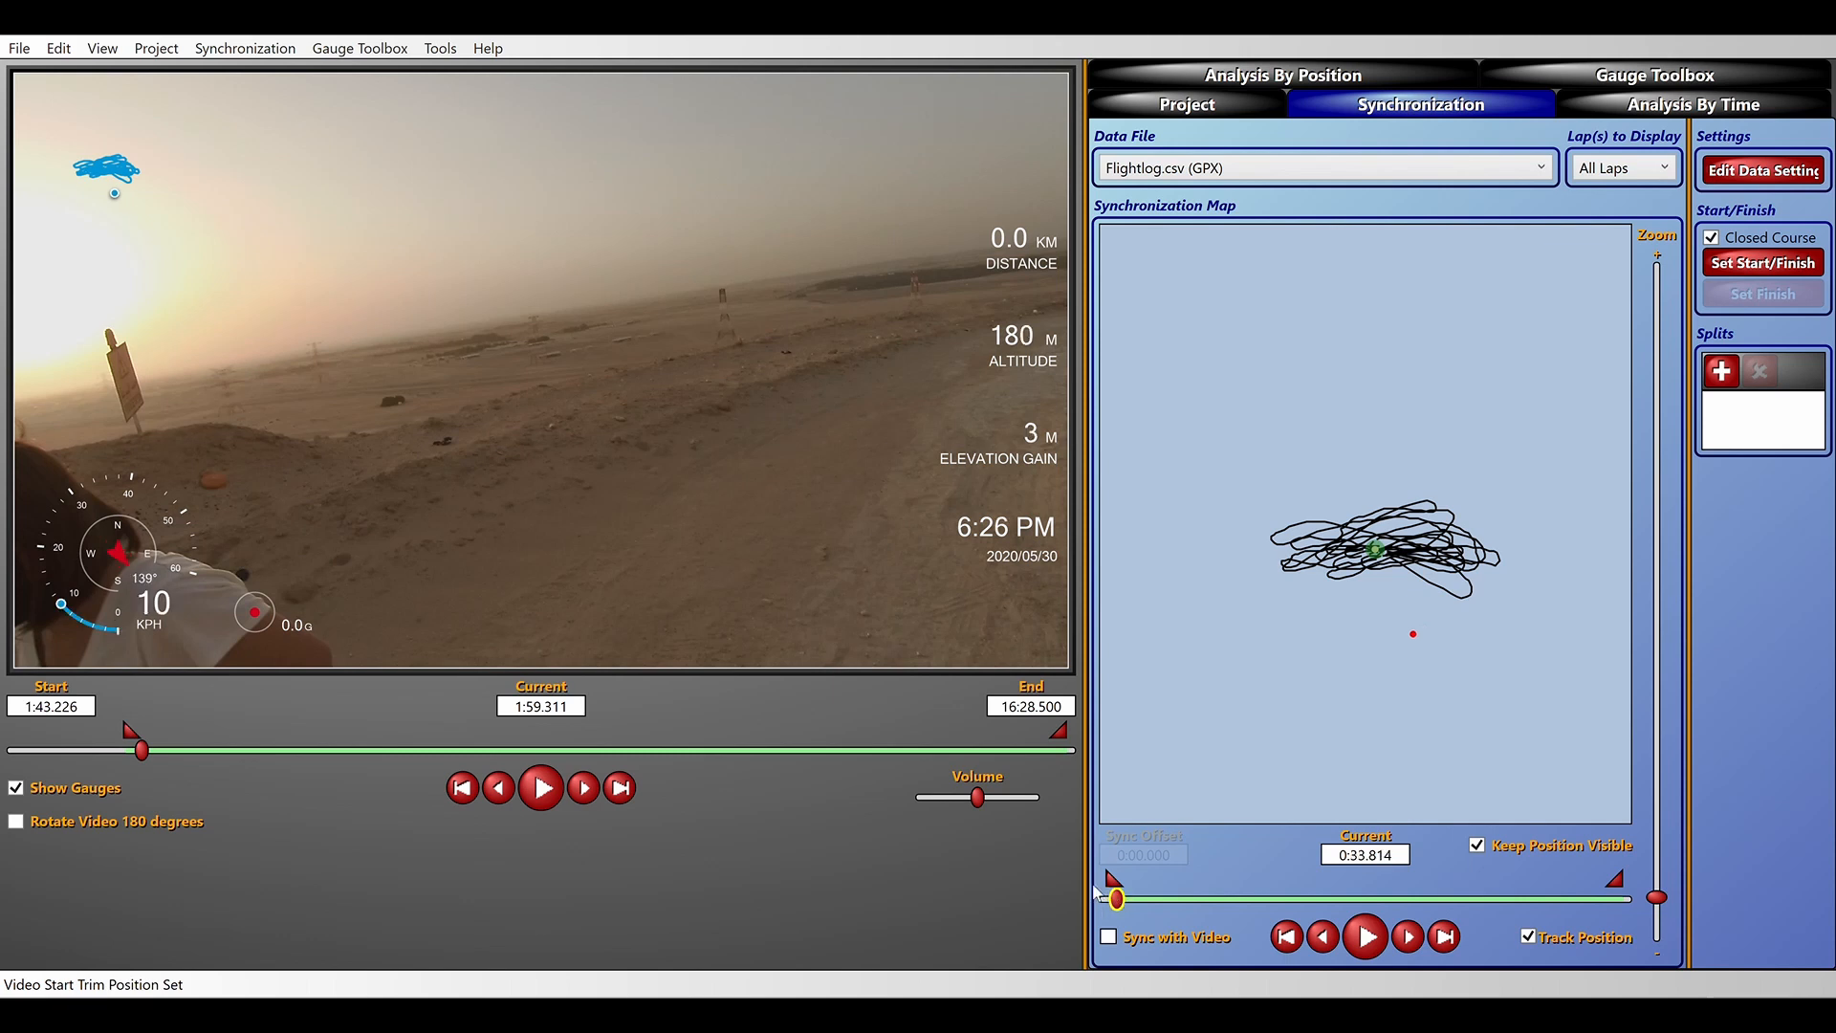
left_click(1710, 240)
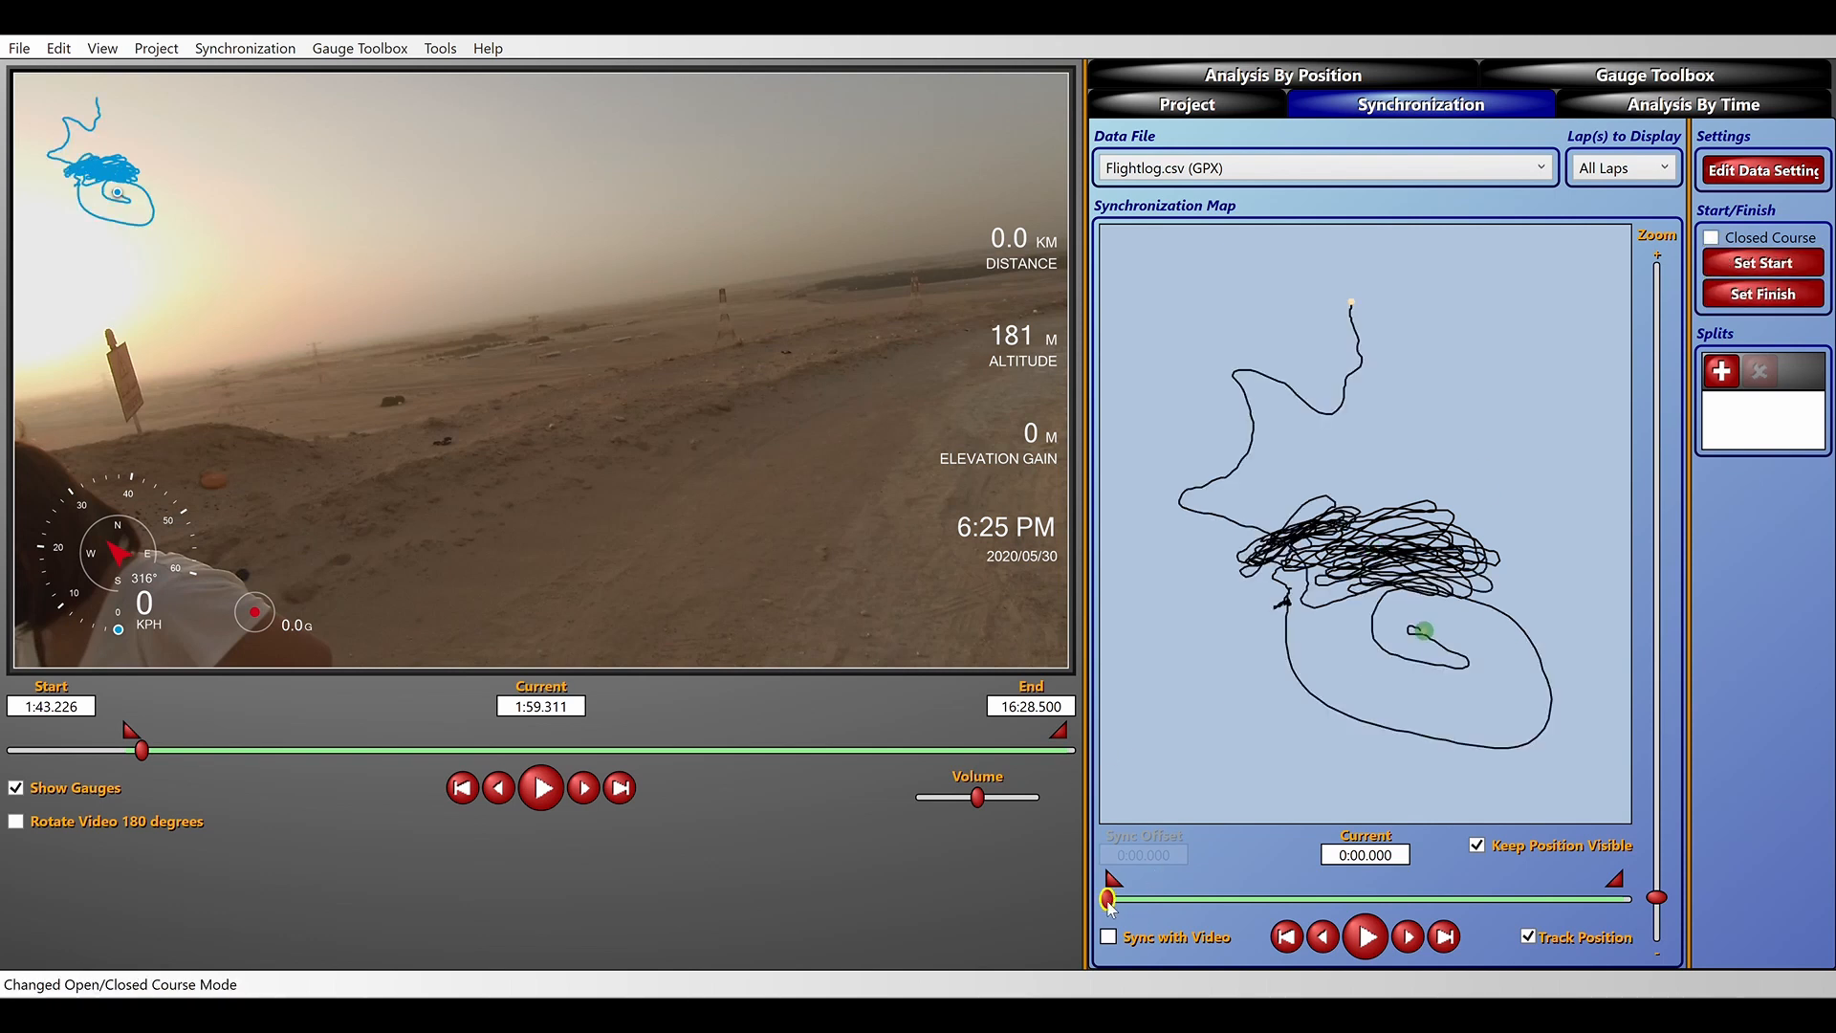
Step: Trim the start of the flight data to about 6:12 and sync it with the video at 1:59.311
left_click_drag(1125, 902, 1187, 904)
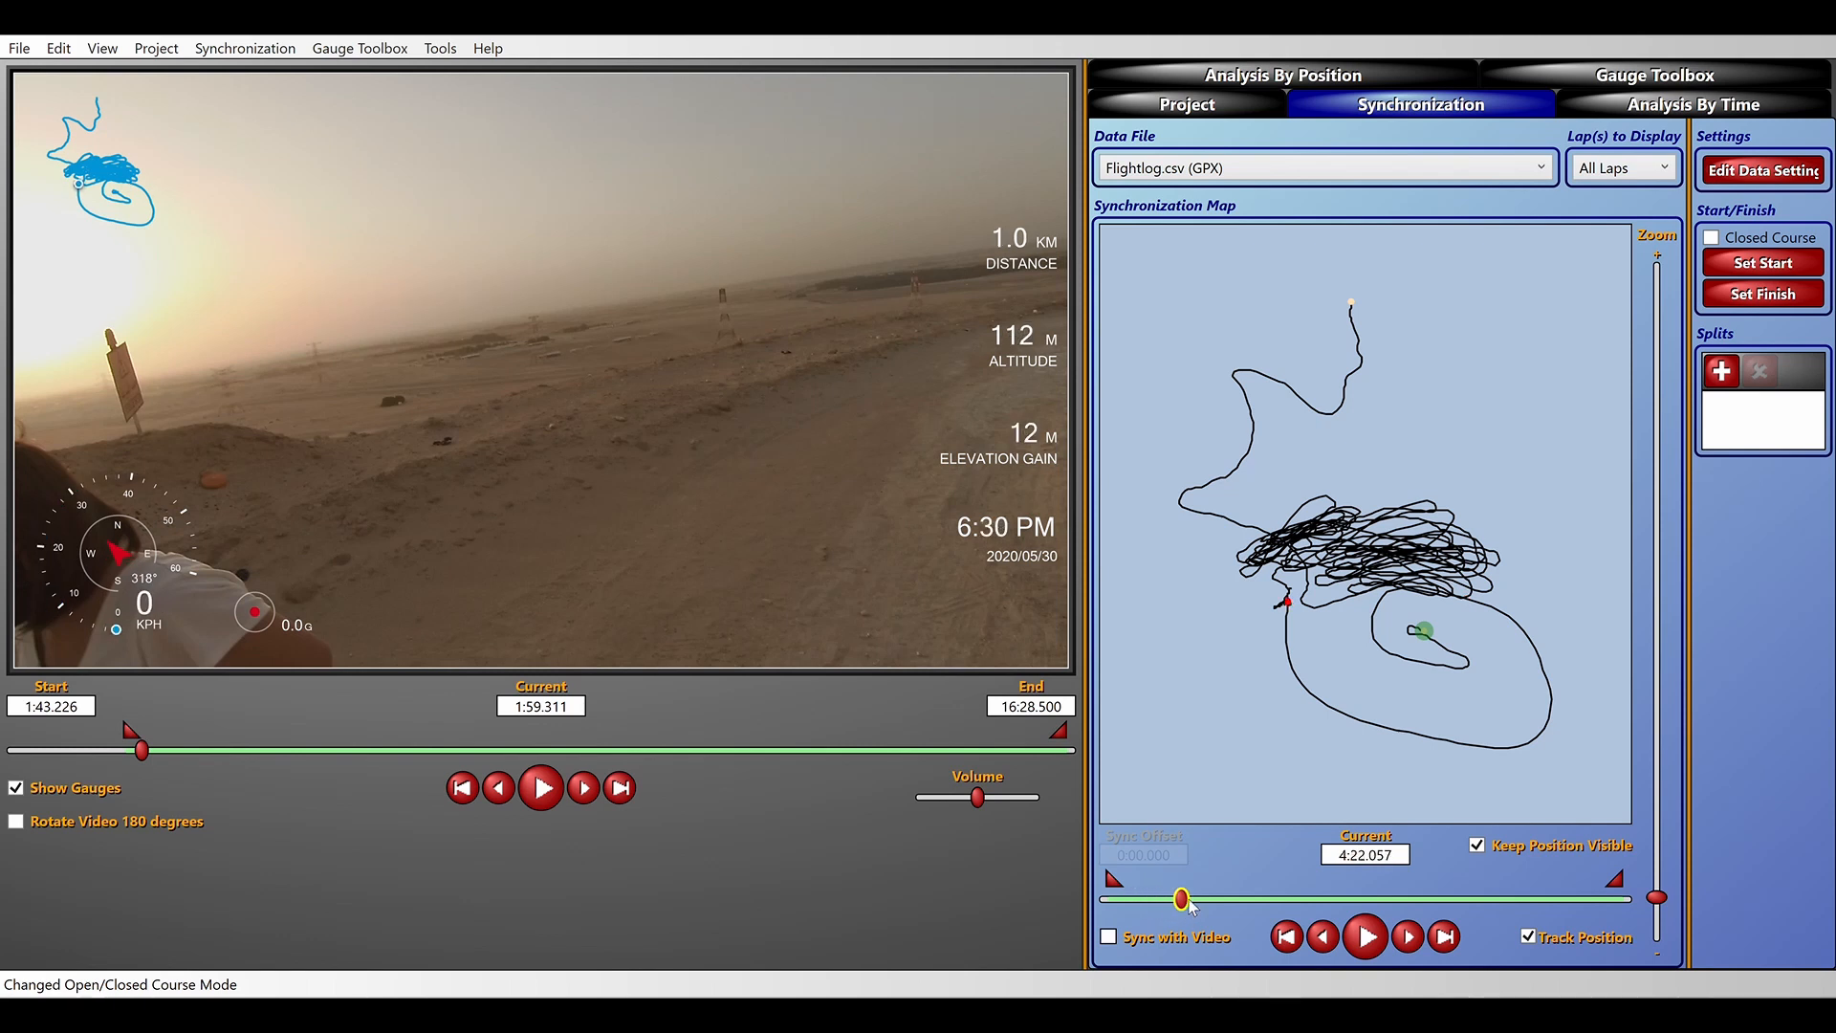
left_click_drag(1180, 901, 1196, 902)
mouse_move(1188, 900)
left_mouse_down()
mouse_move(1235, 908)
mouse_move(1221, 903)
left_mouse_up()
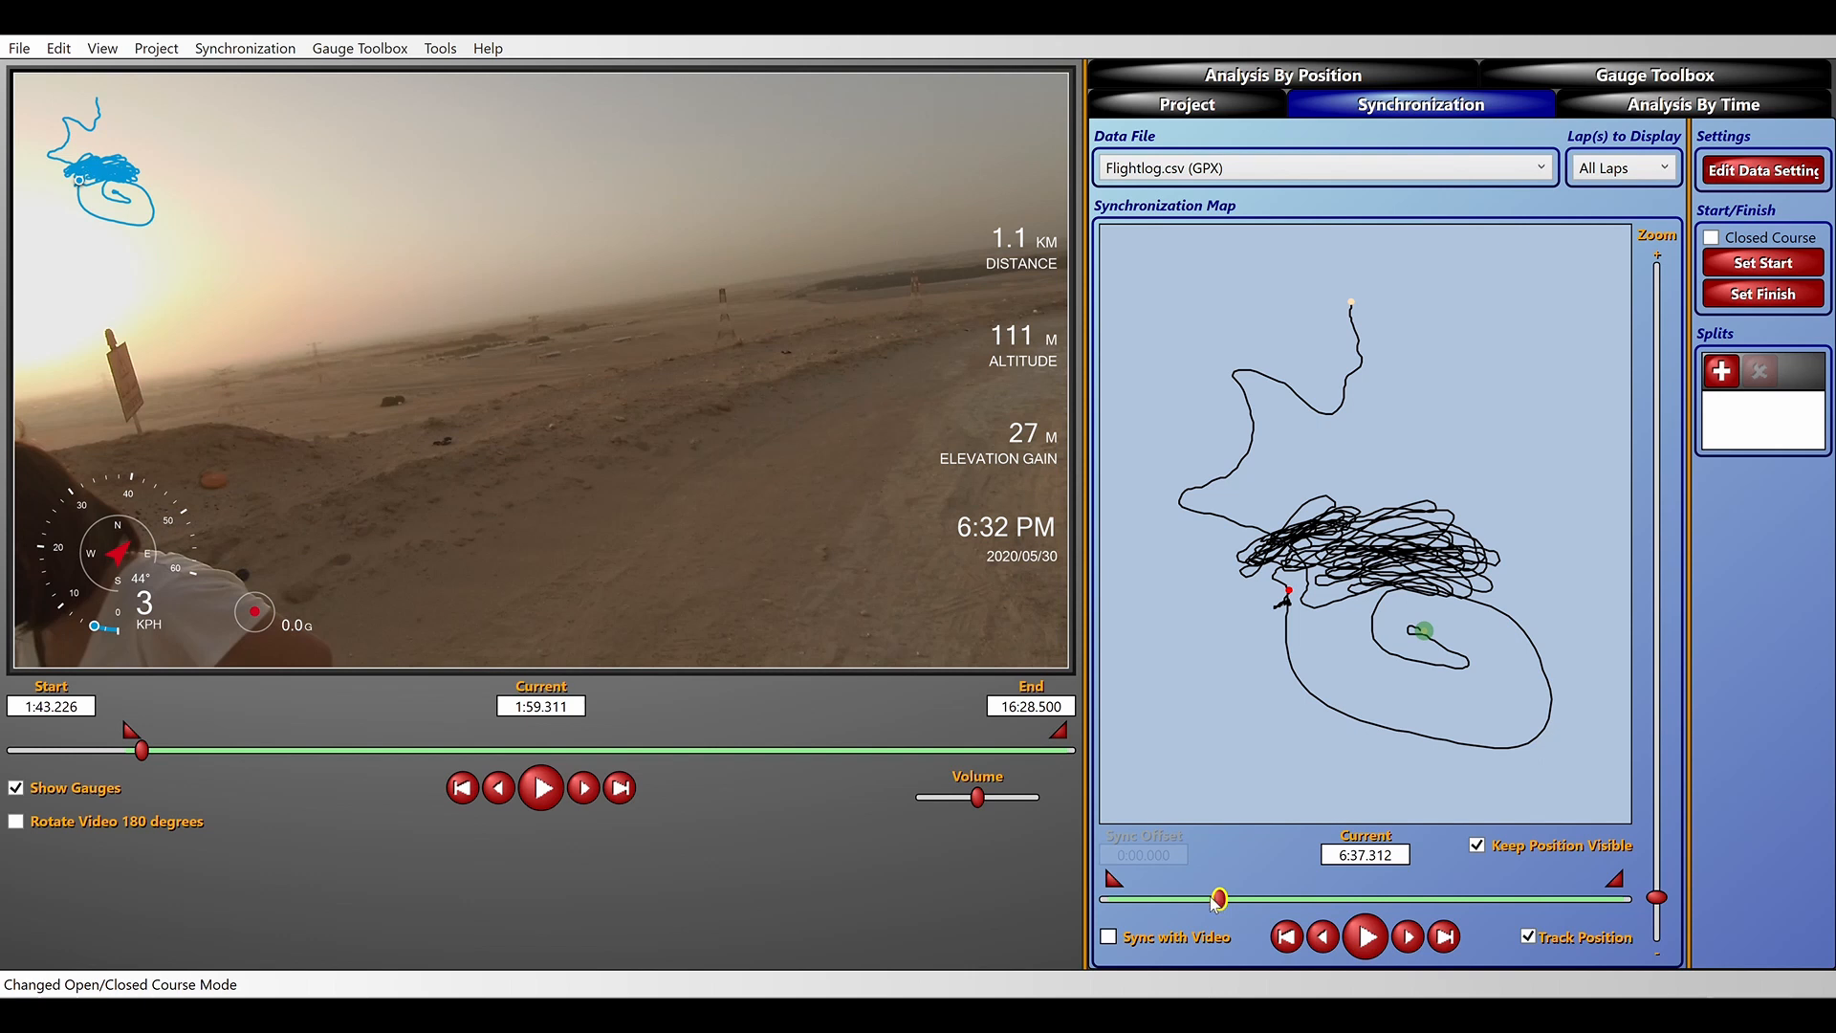
left_click_drag(1214, 905, 1211, 903)
left_click_drag(1102, 878, 1196, 878)
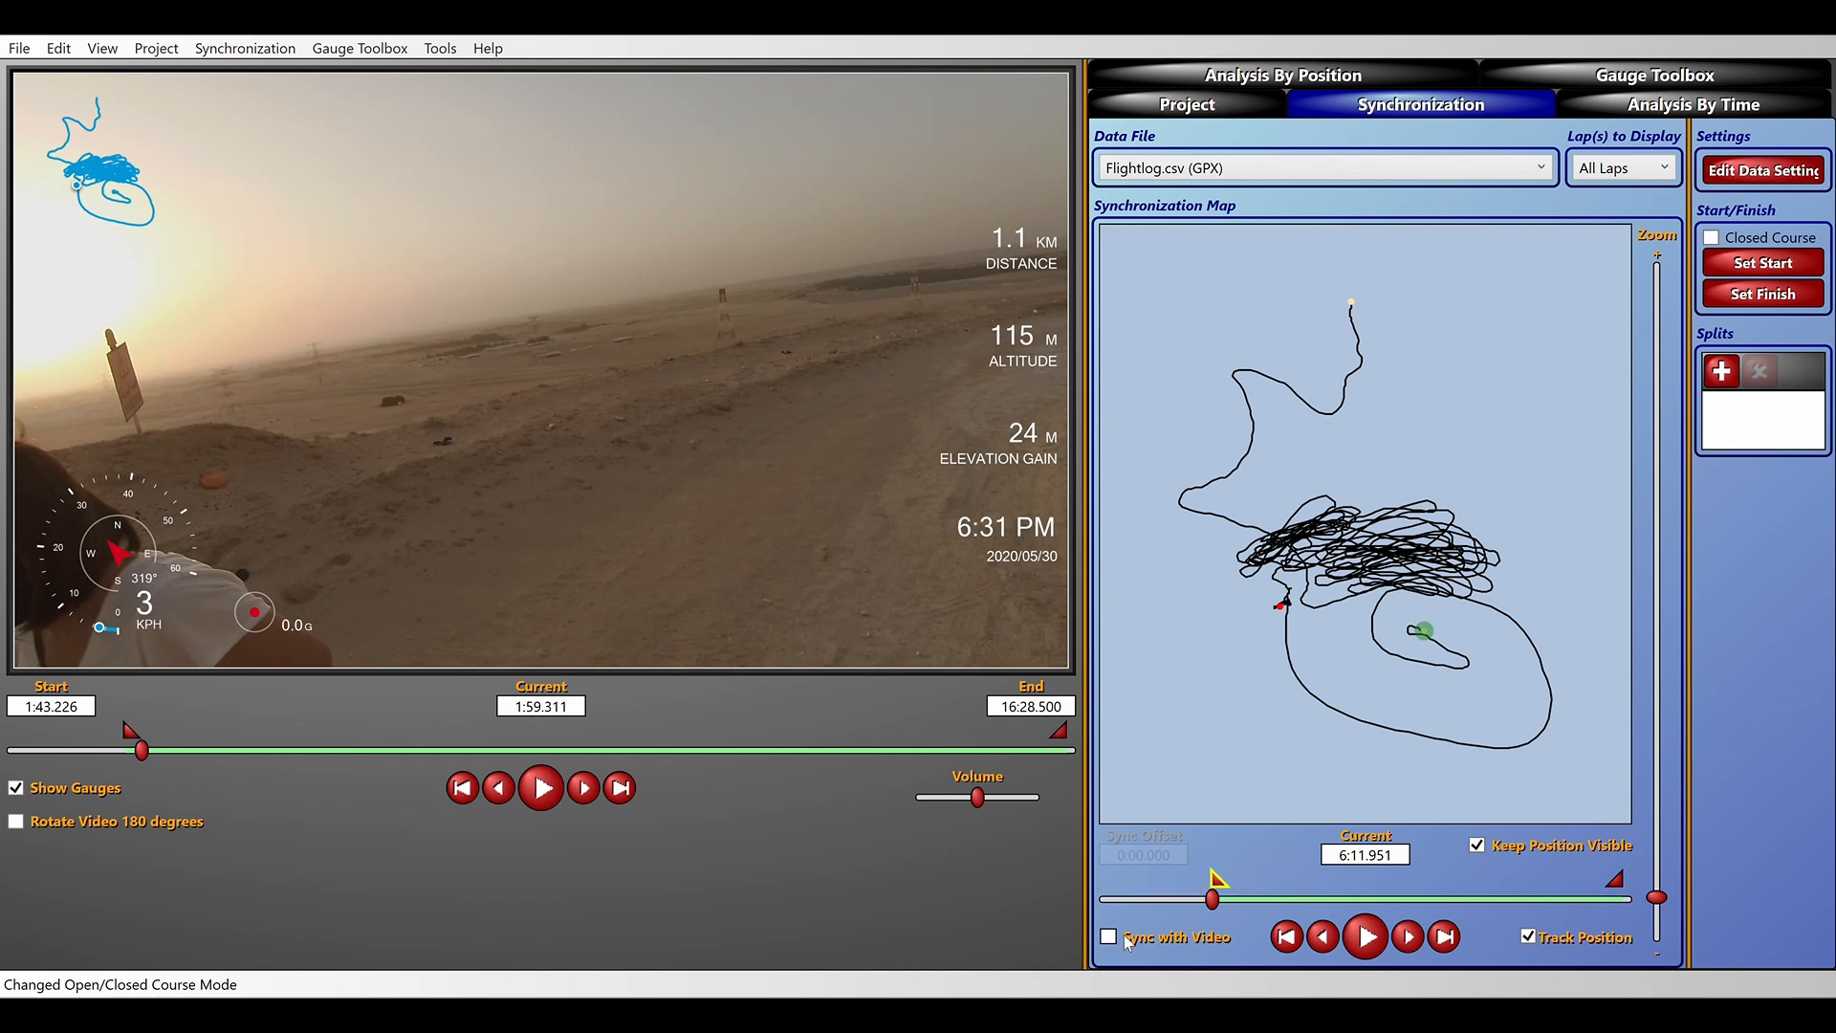
left_click(1109, 937)
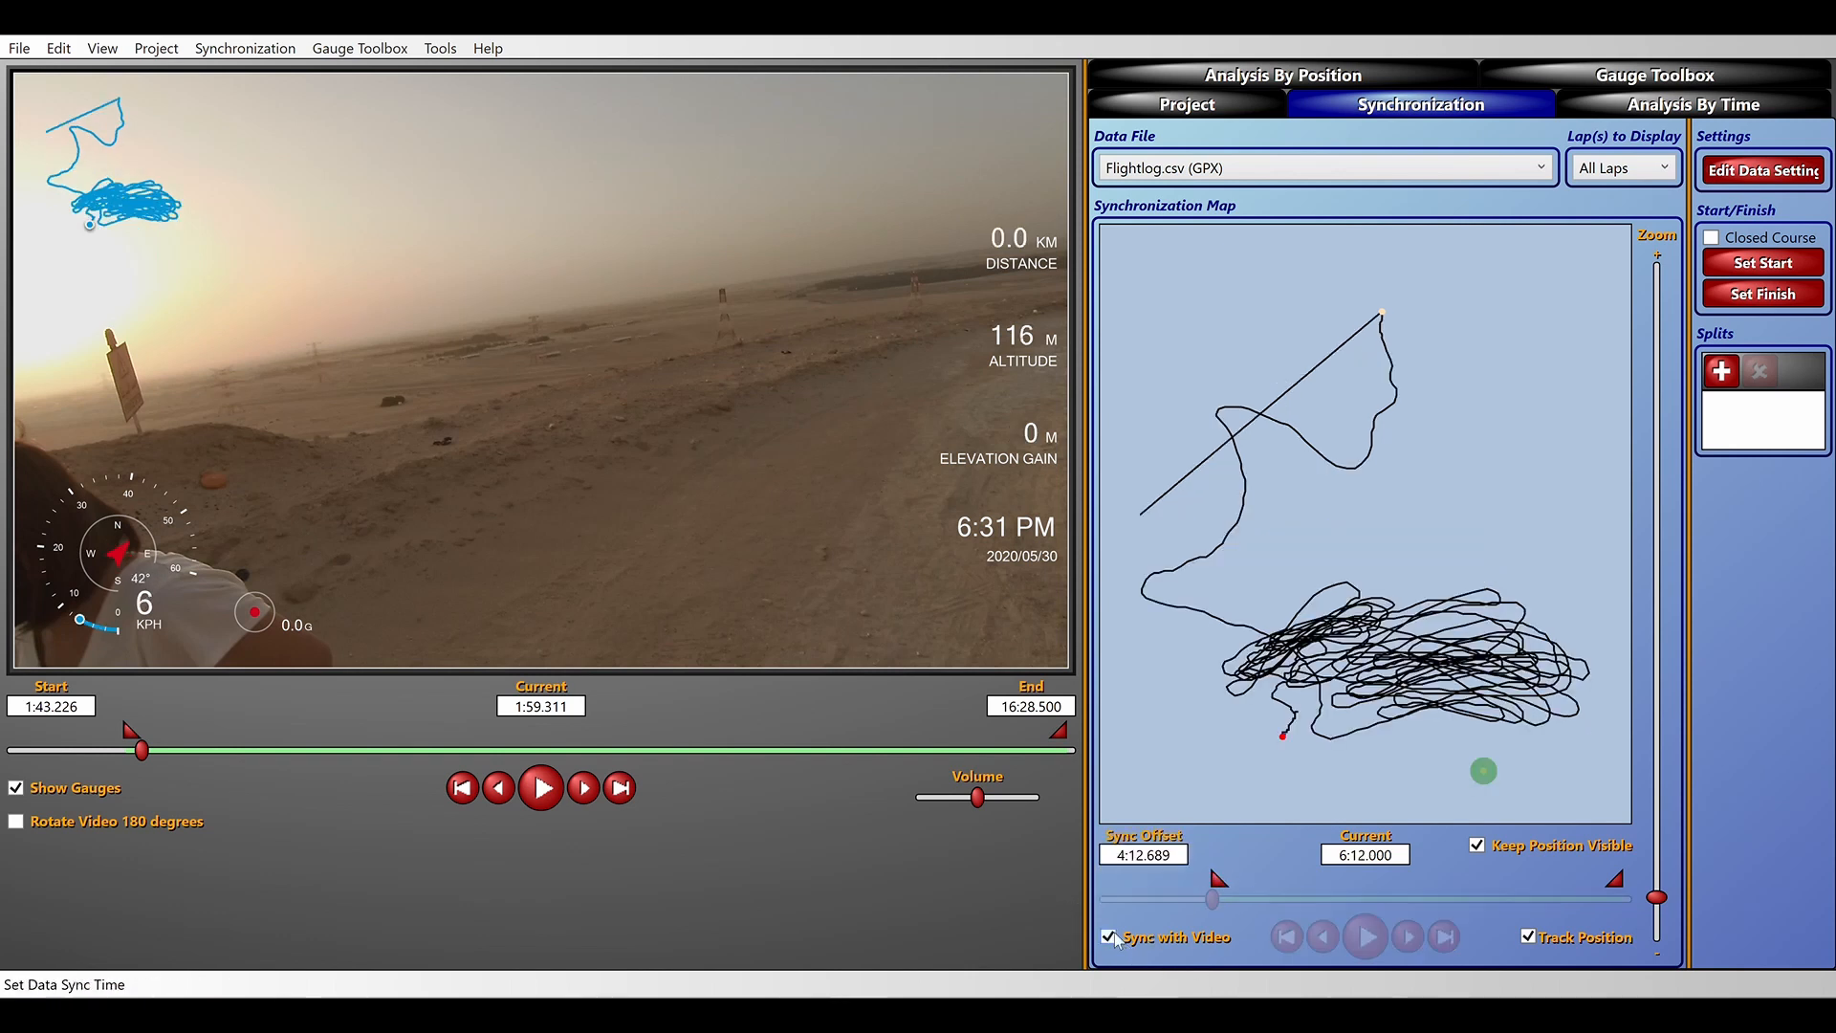
Step: Play the synced video to check the gauges against the launch footage, and return to the trimmed start
left_click(541, 787)
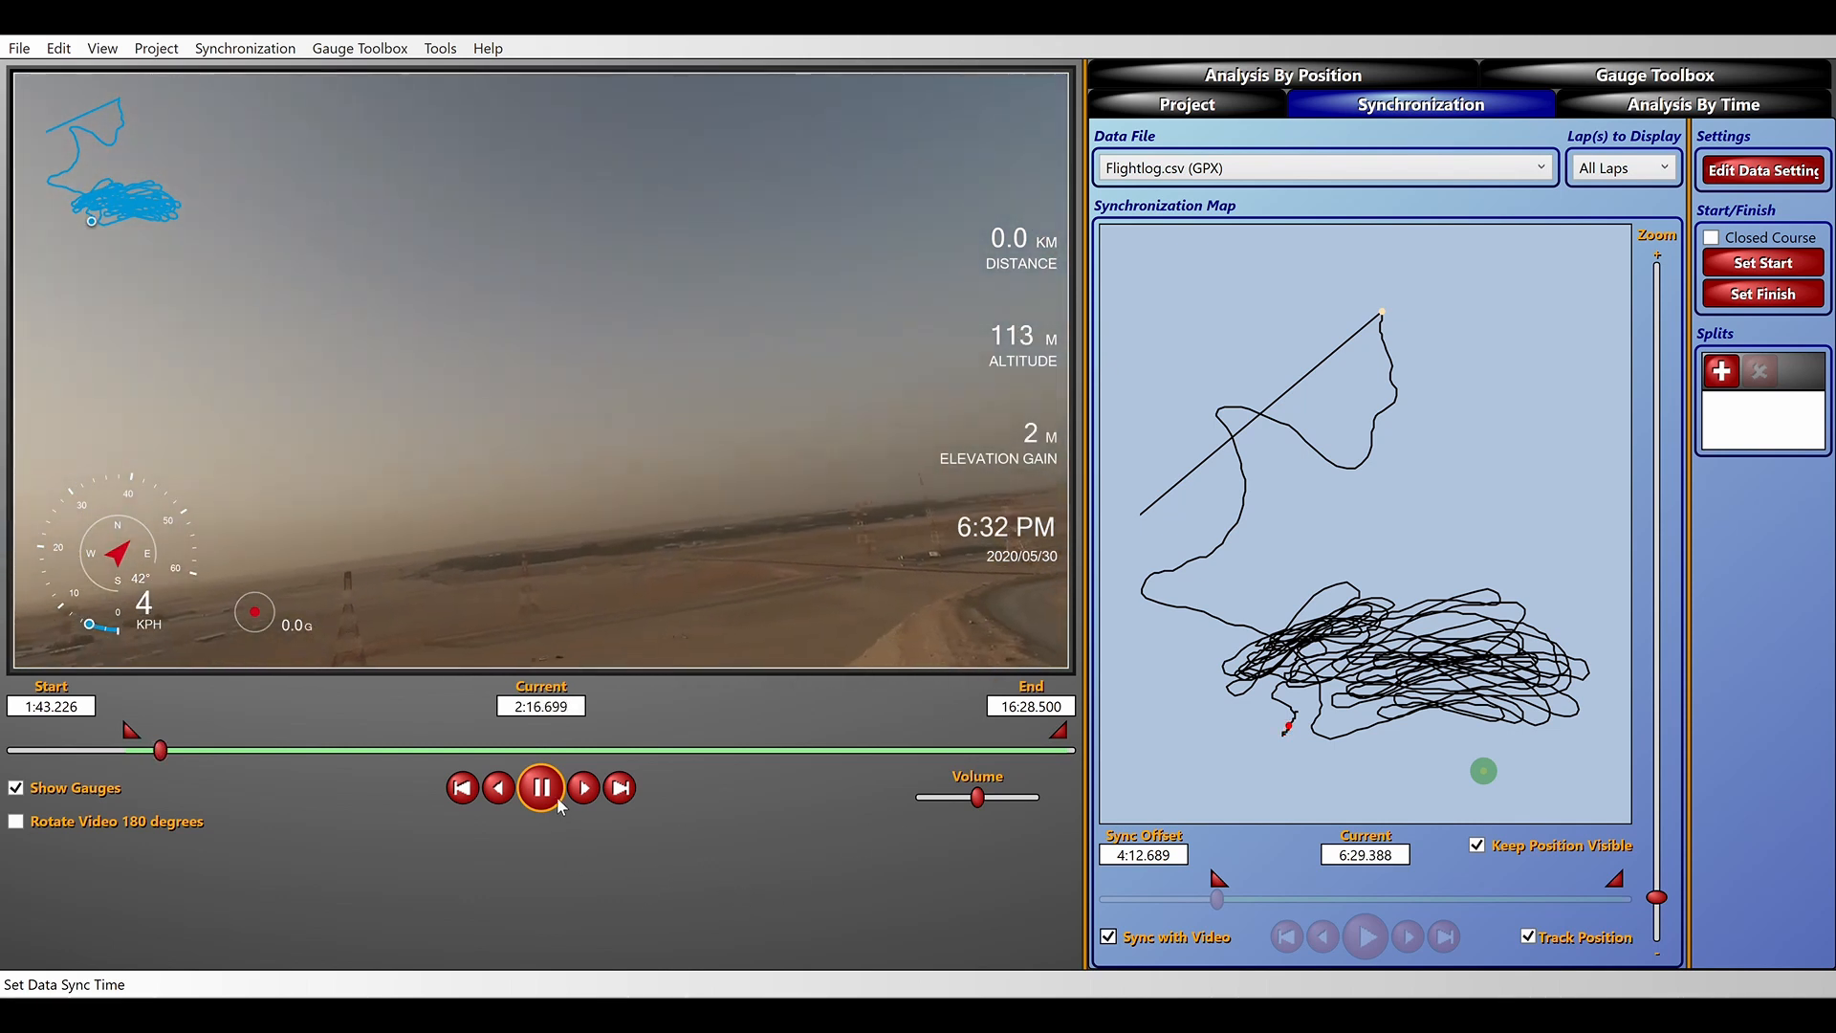
left_click(543, 789)
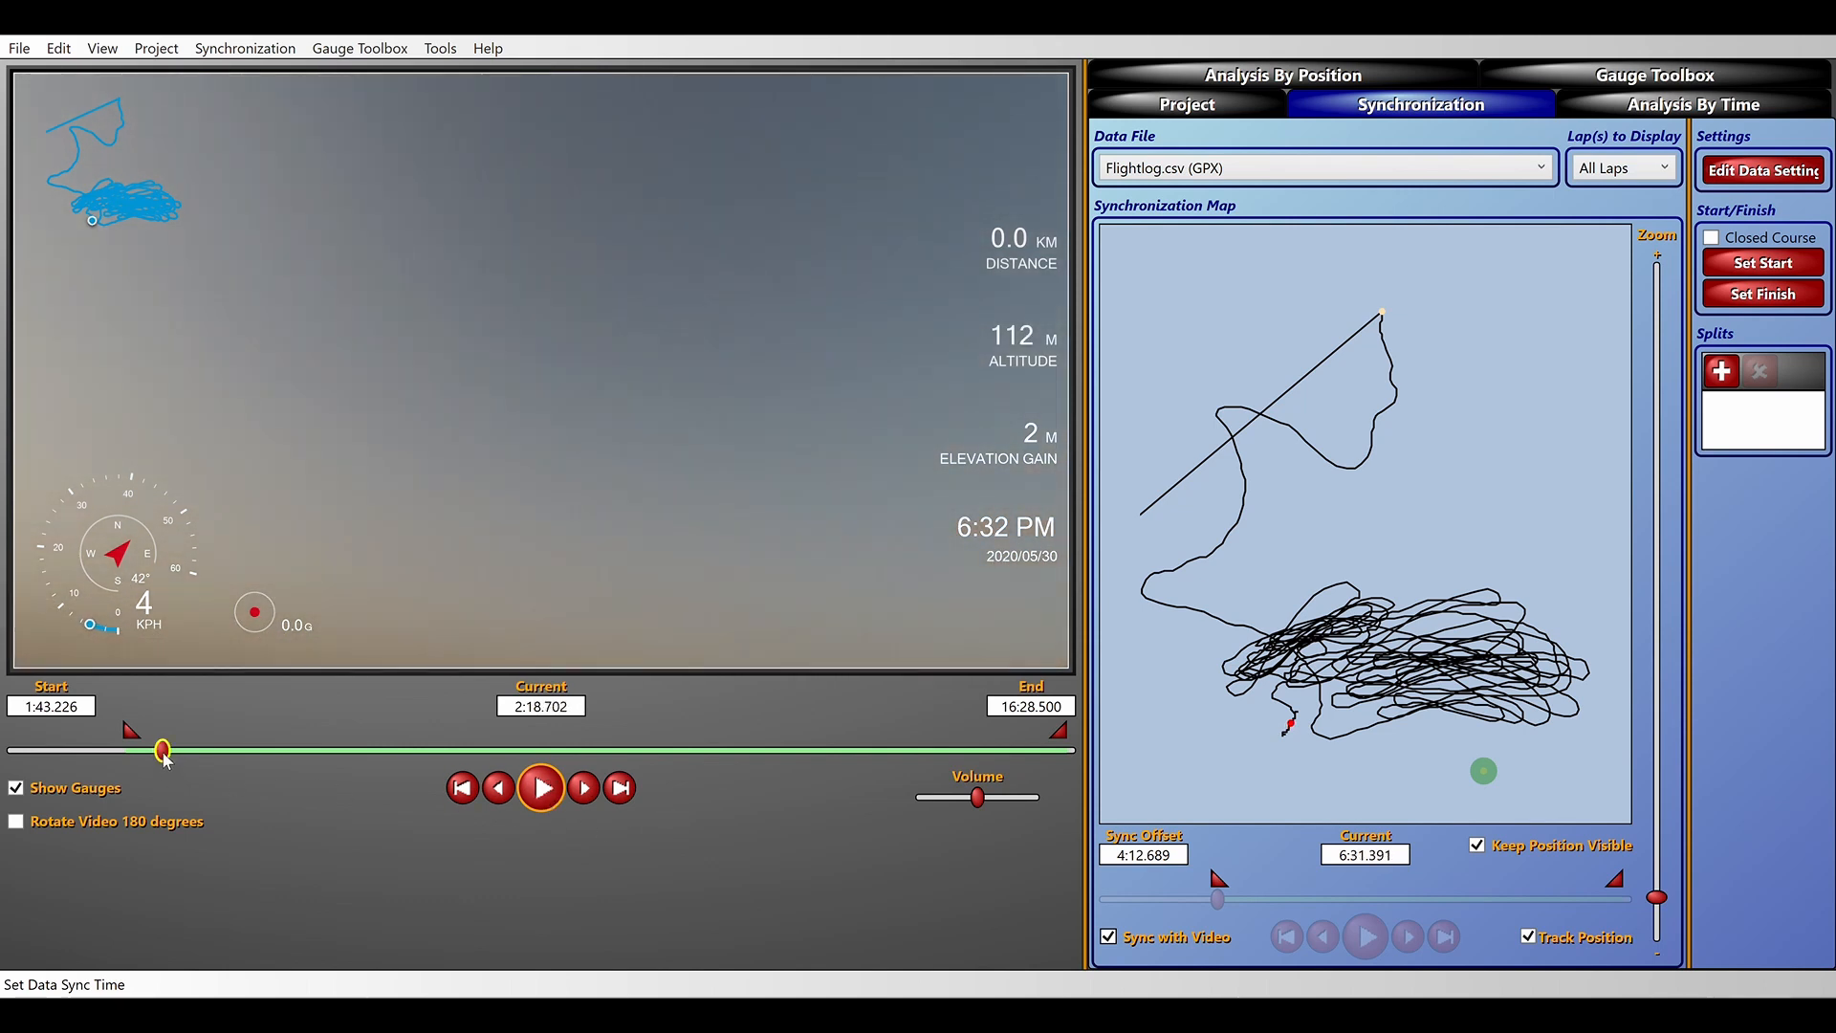
left_click_drag(163, 751, 112, 753)
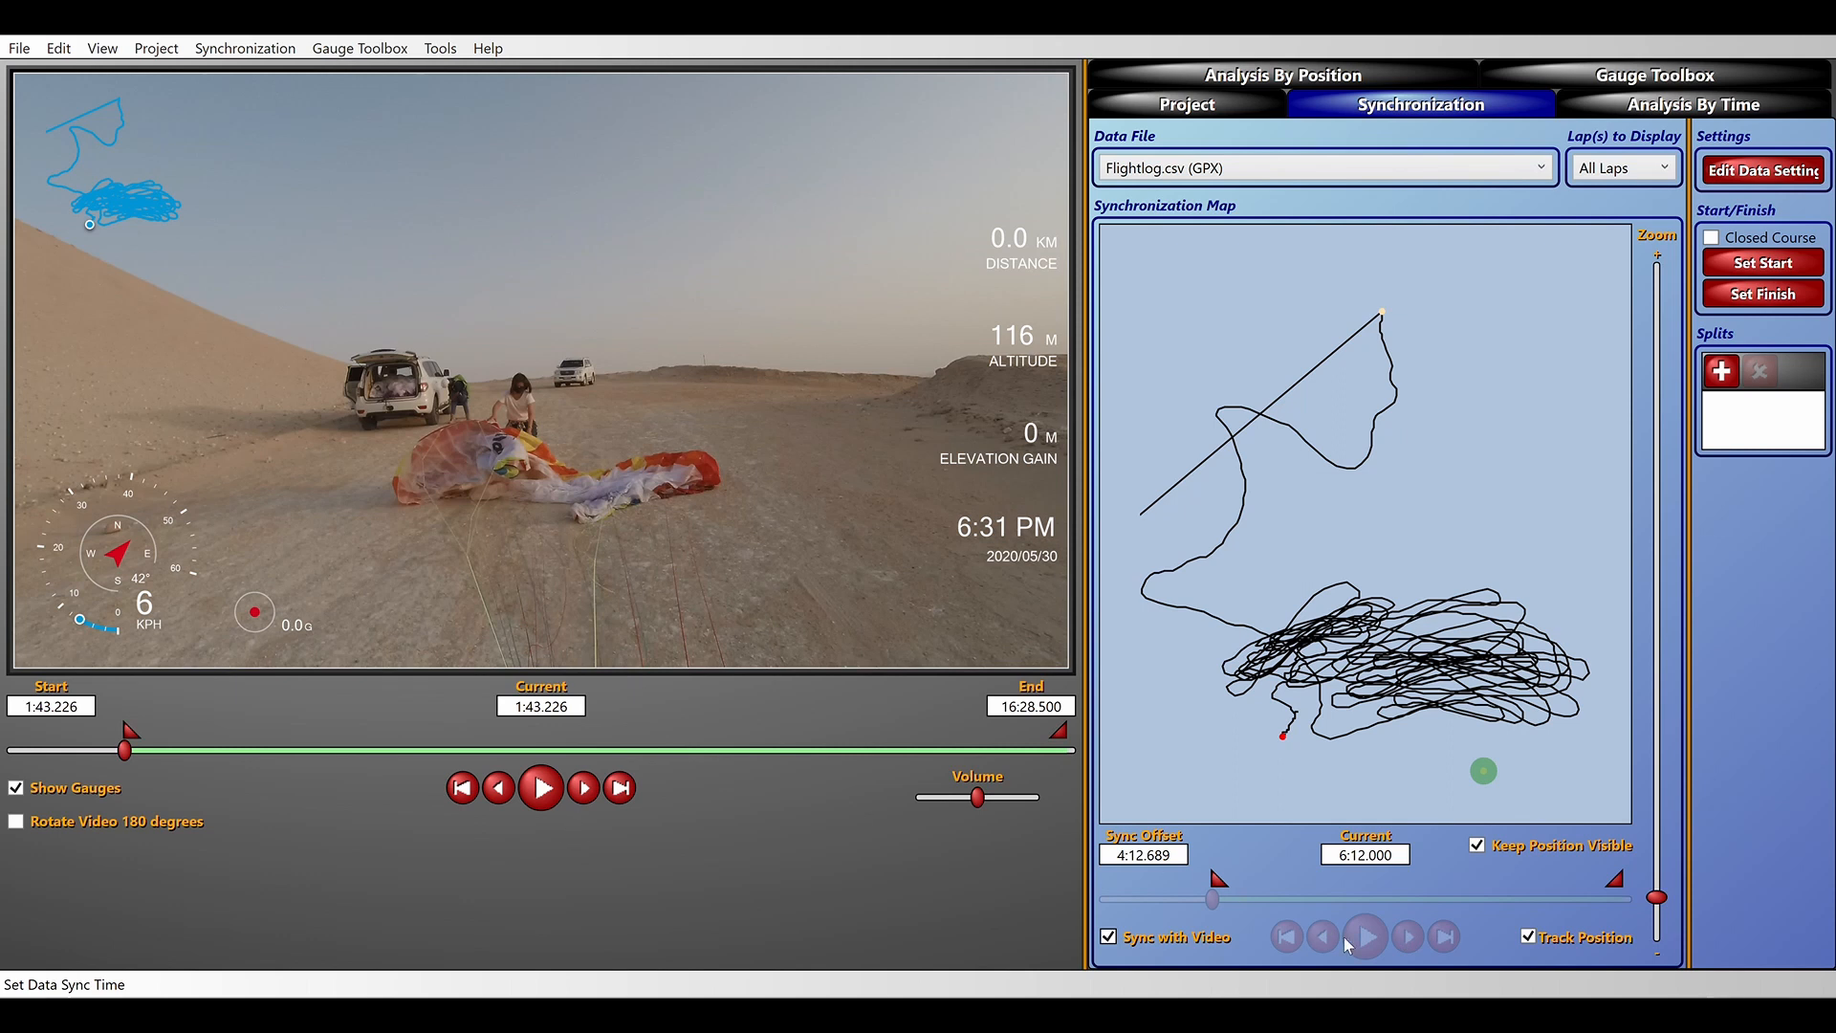
Step: Unsync the flight data from the video and trim the data's start to about 5:12
left_click(1218, 924)
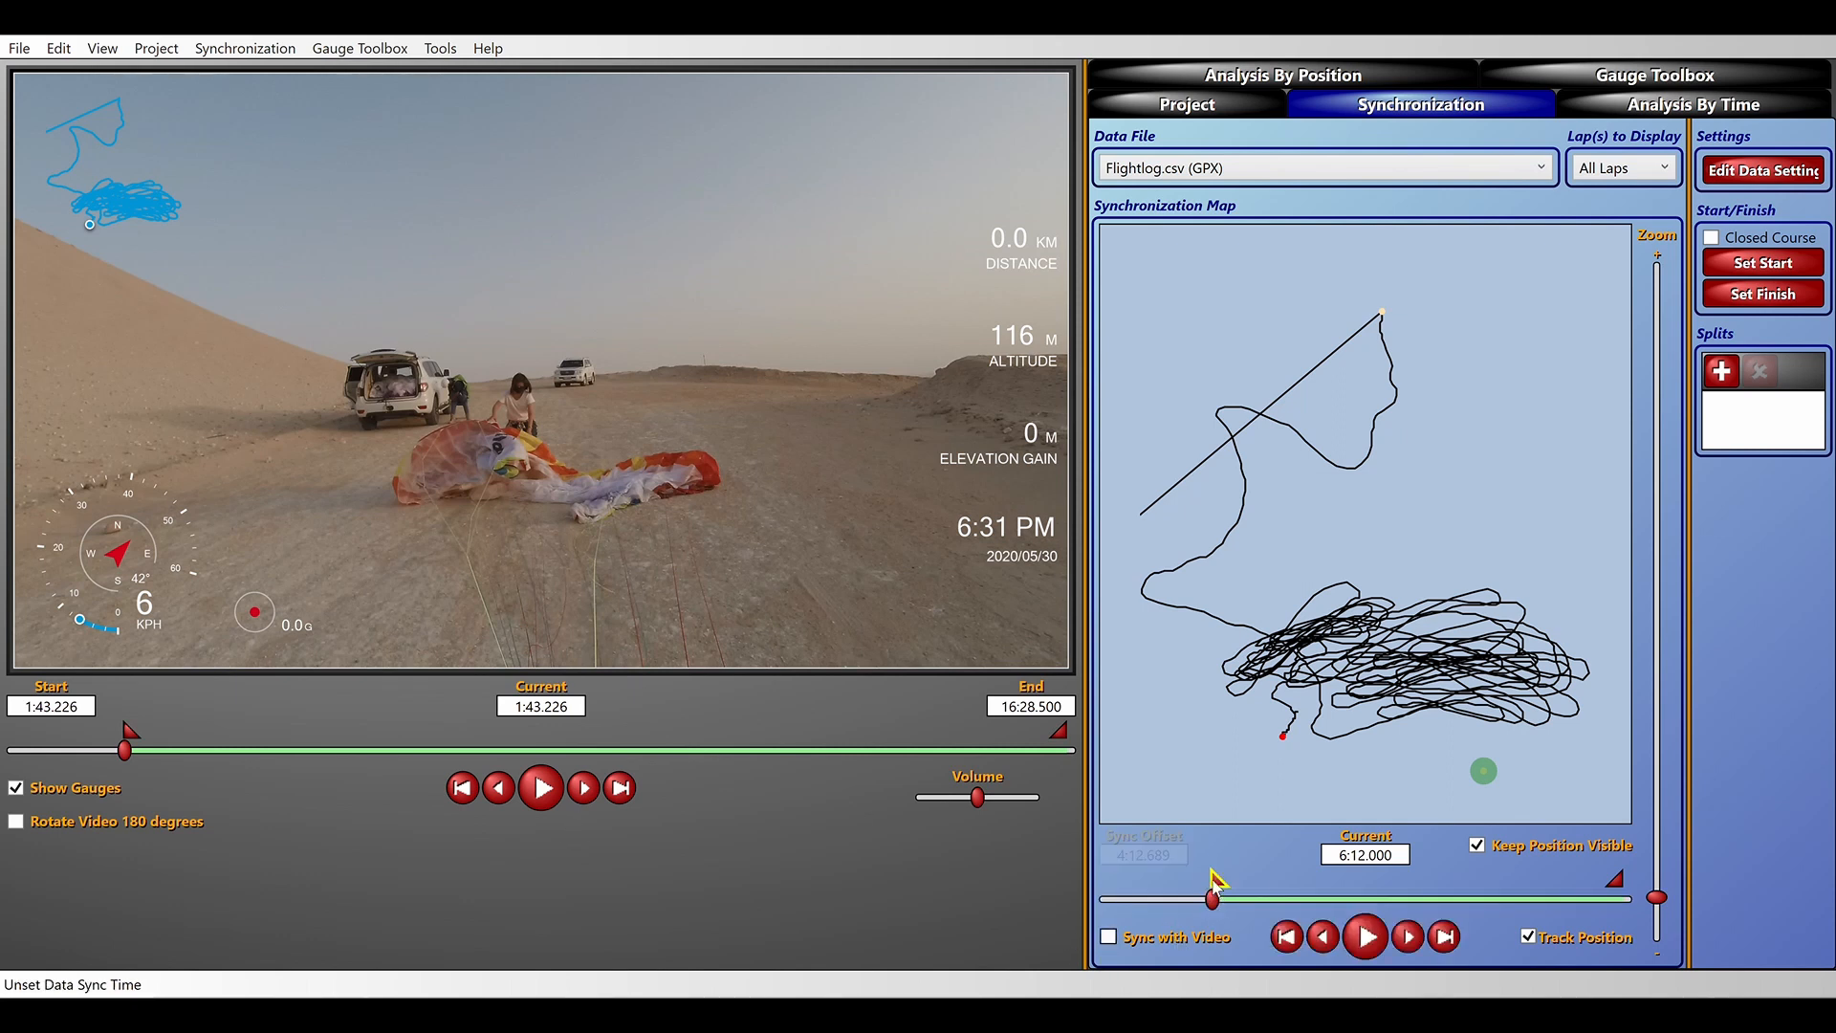
left_click_drag(1213, 876, 1197, 877)
left_click(1195, 882)
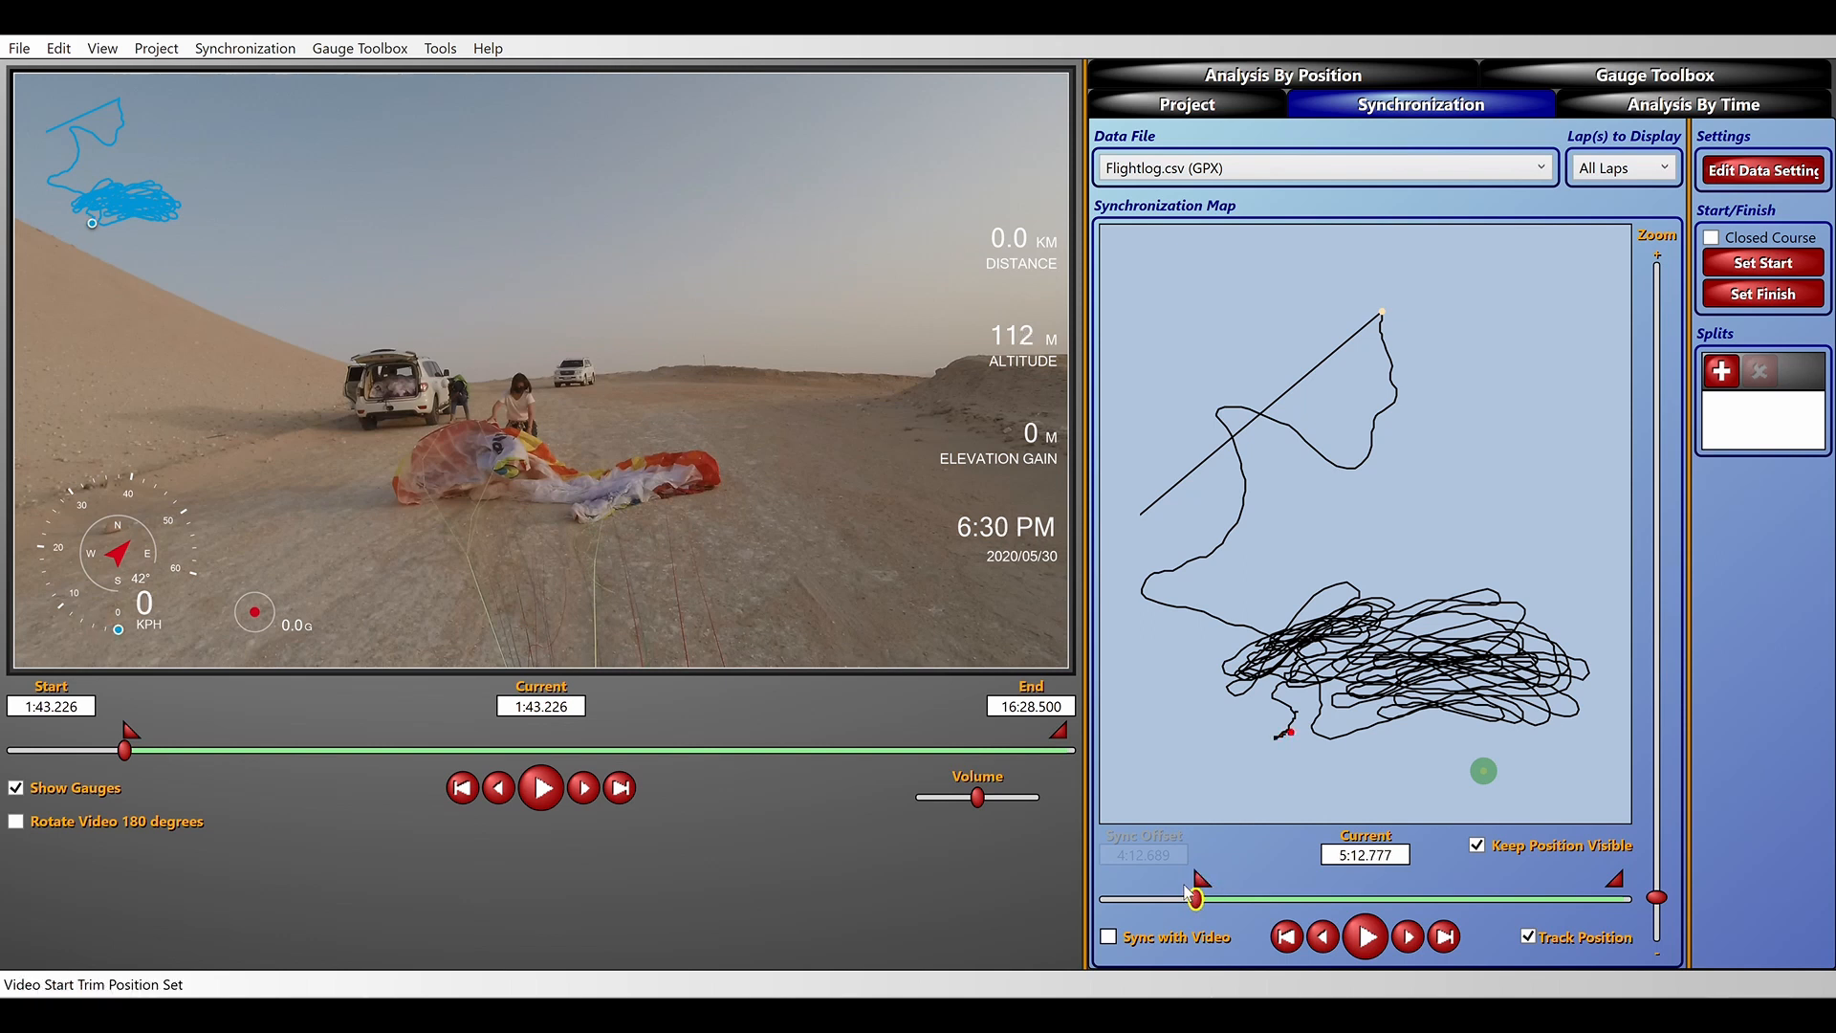
Step: Set the video to 2:10.154 and the flight data to 7:12.816, and sync the data with the video
left_click_drag(1195, 897, 1233, 901)
left_click_drag(1234, 899, 1236, 899)
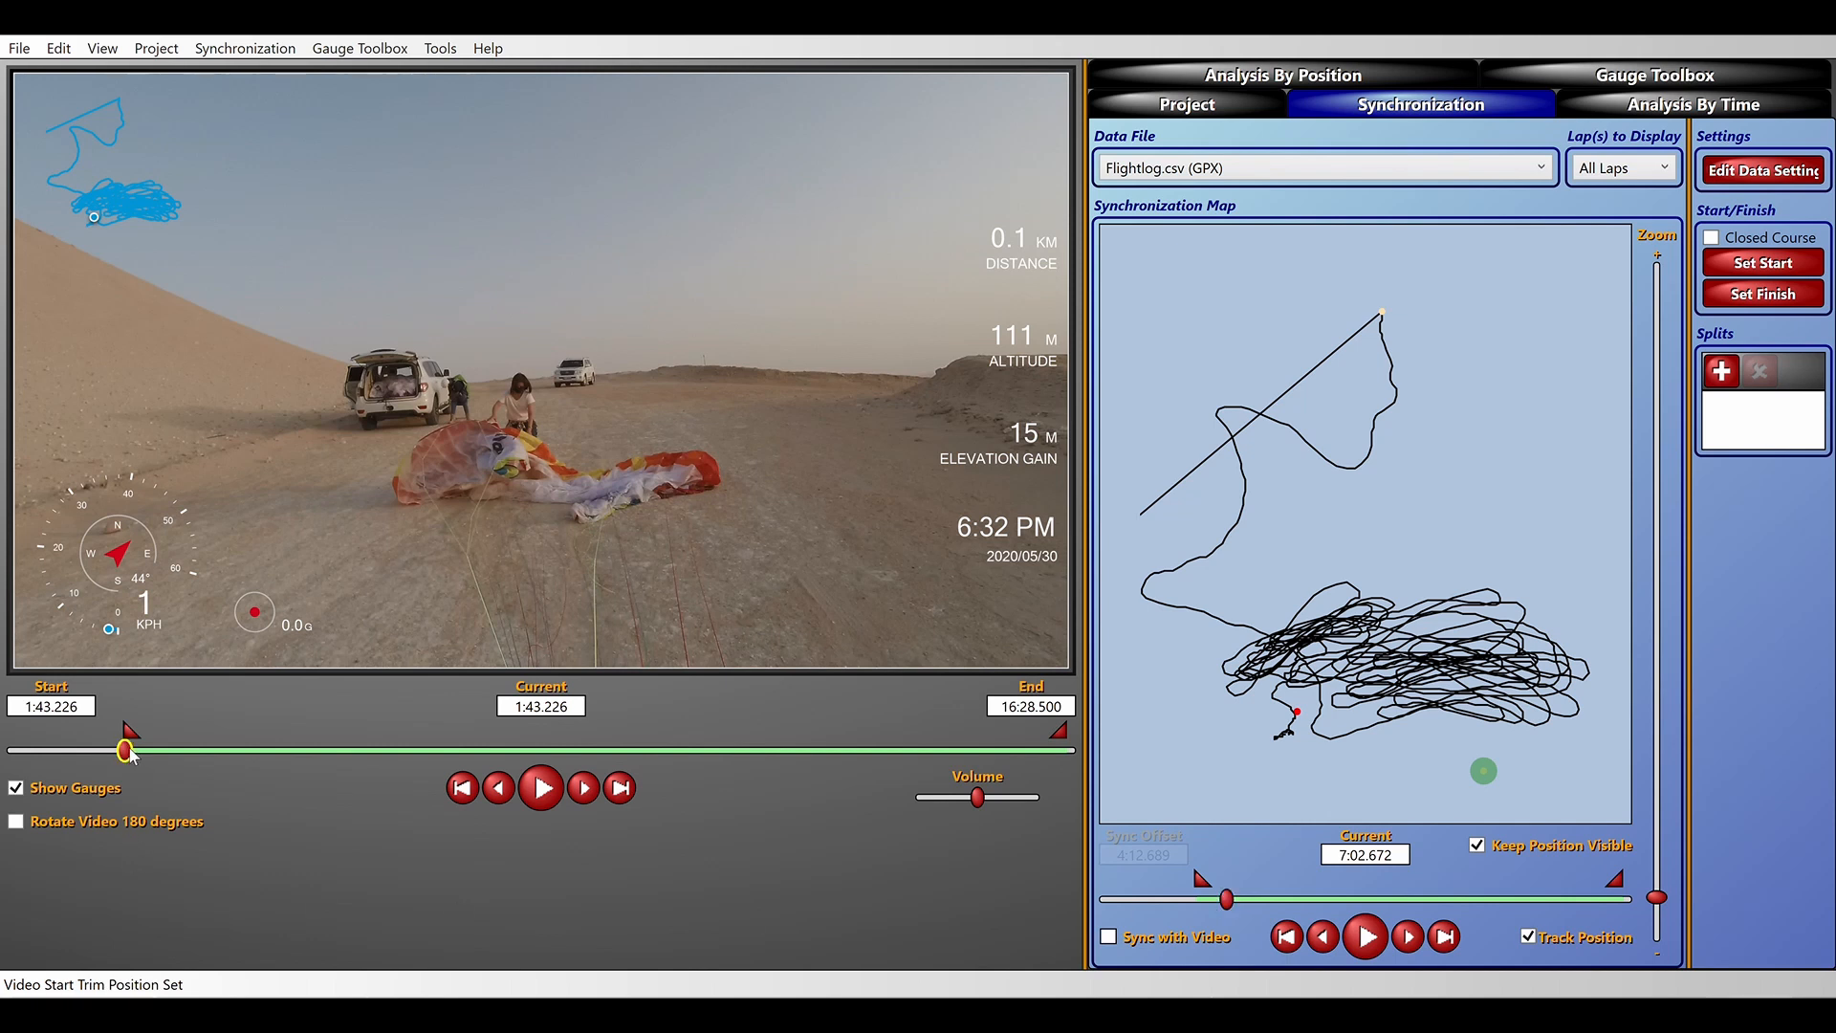
left_click_drag(127, 753, 157, 760)
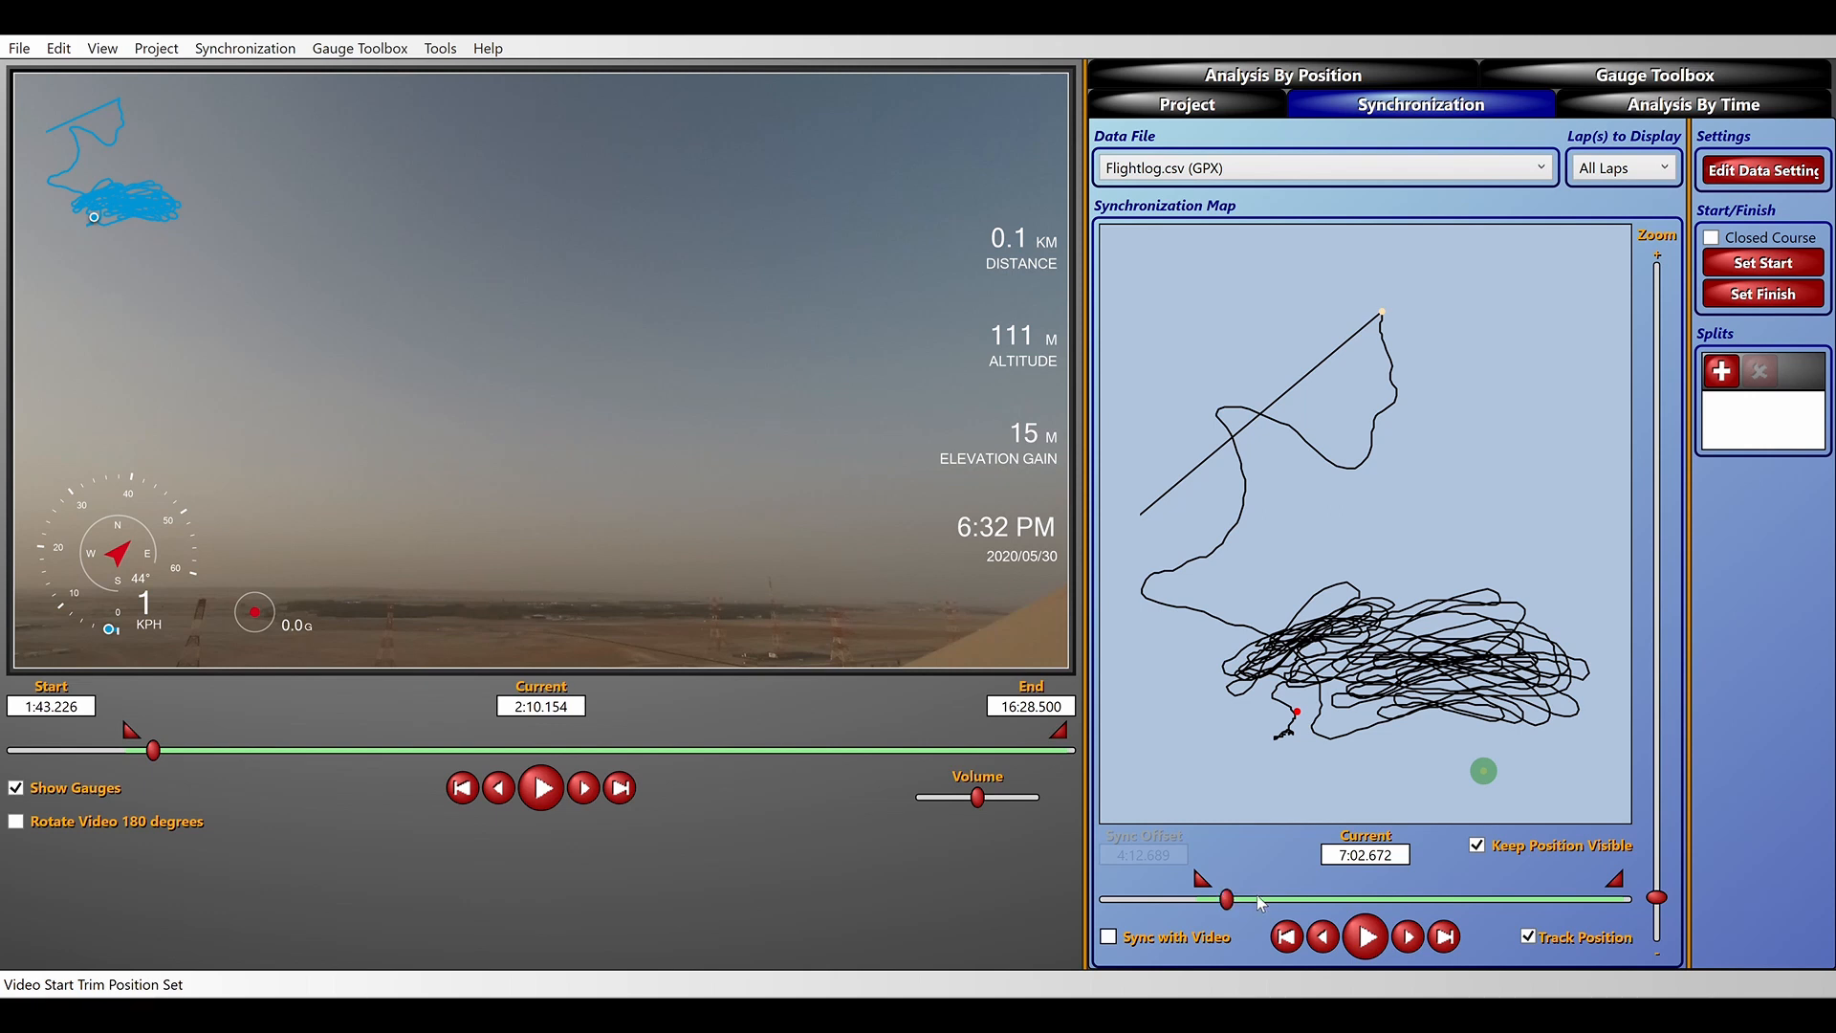
left_click(1111, 937)
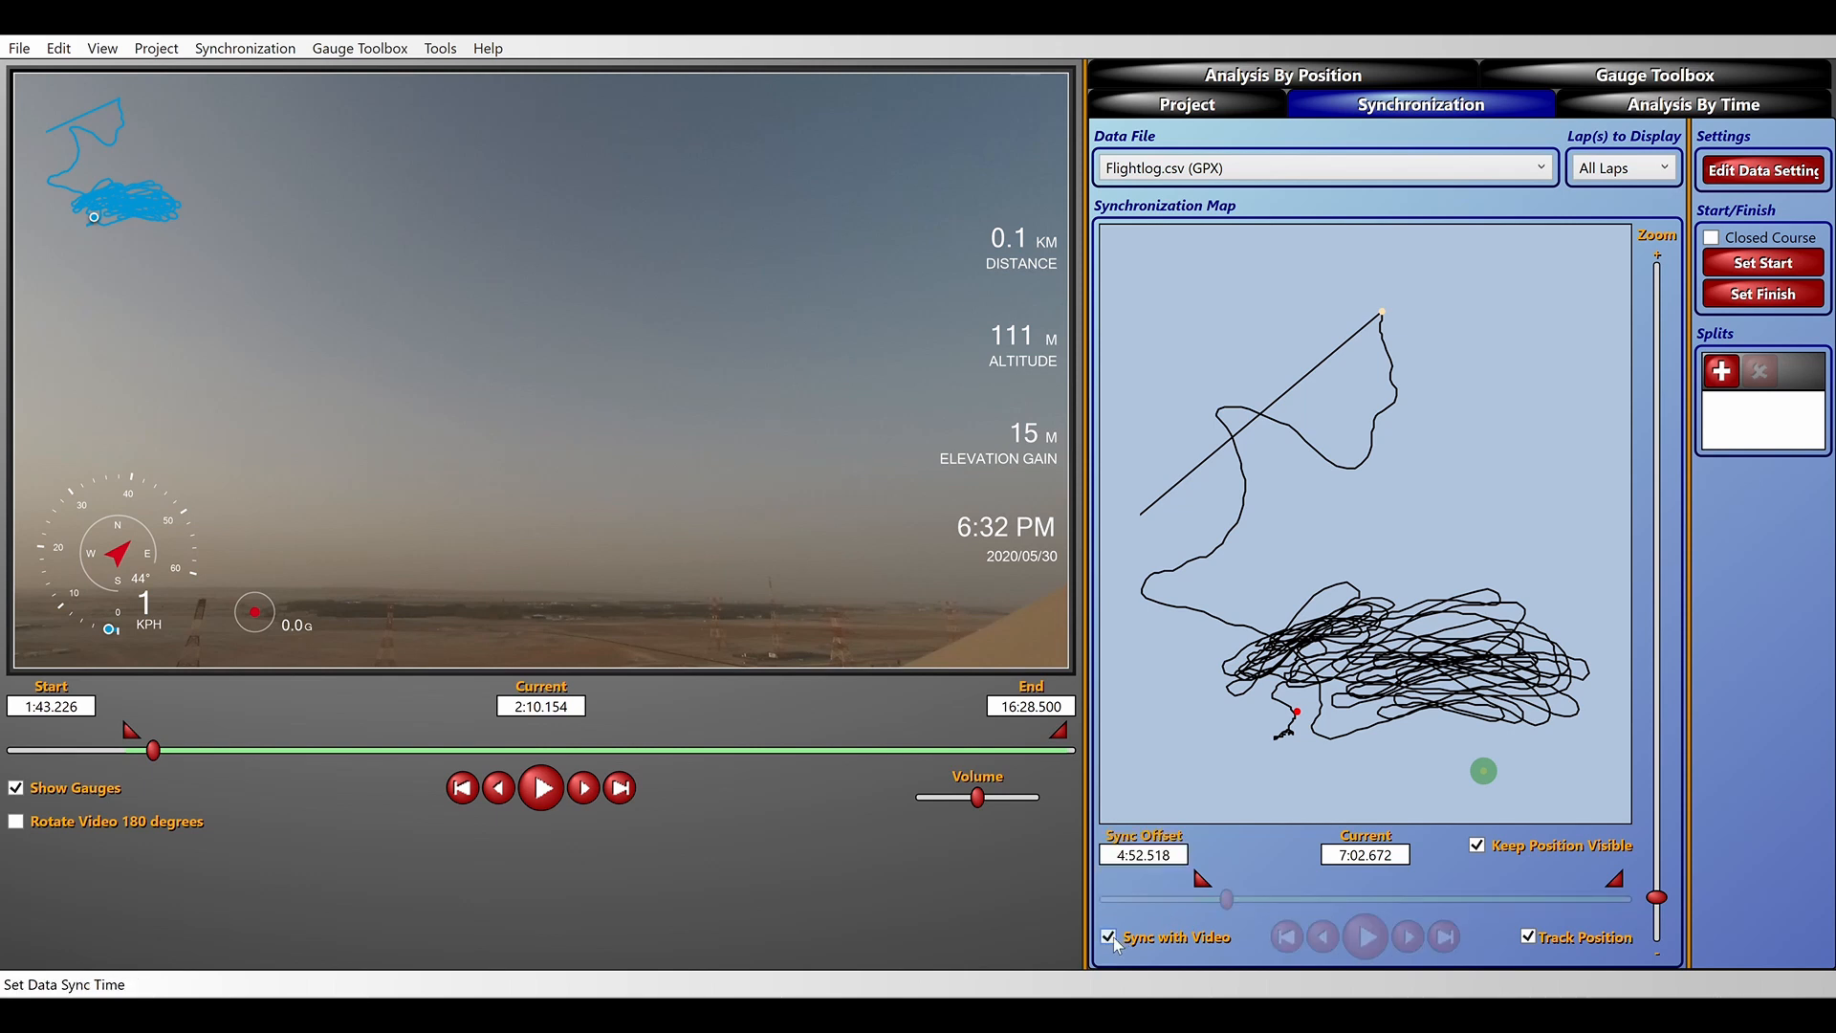
left_click(1112, 937)
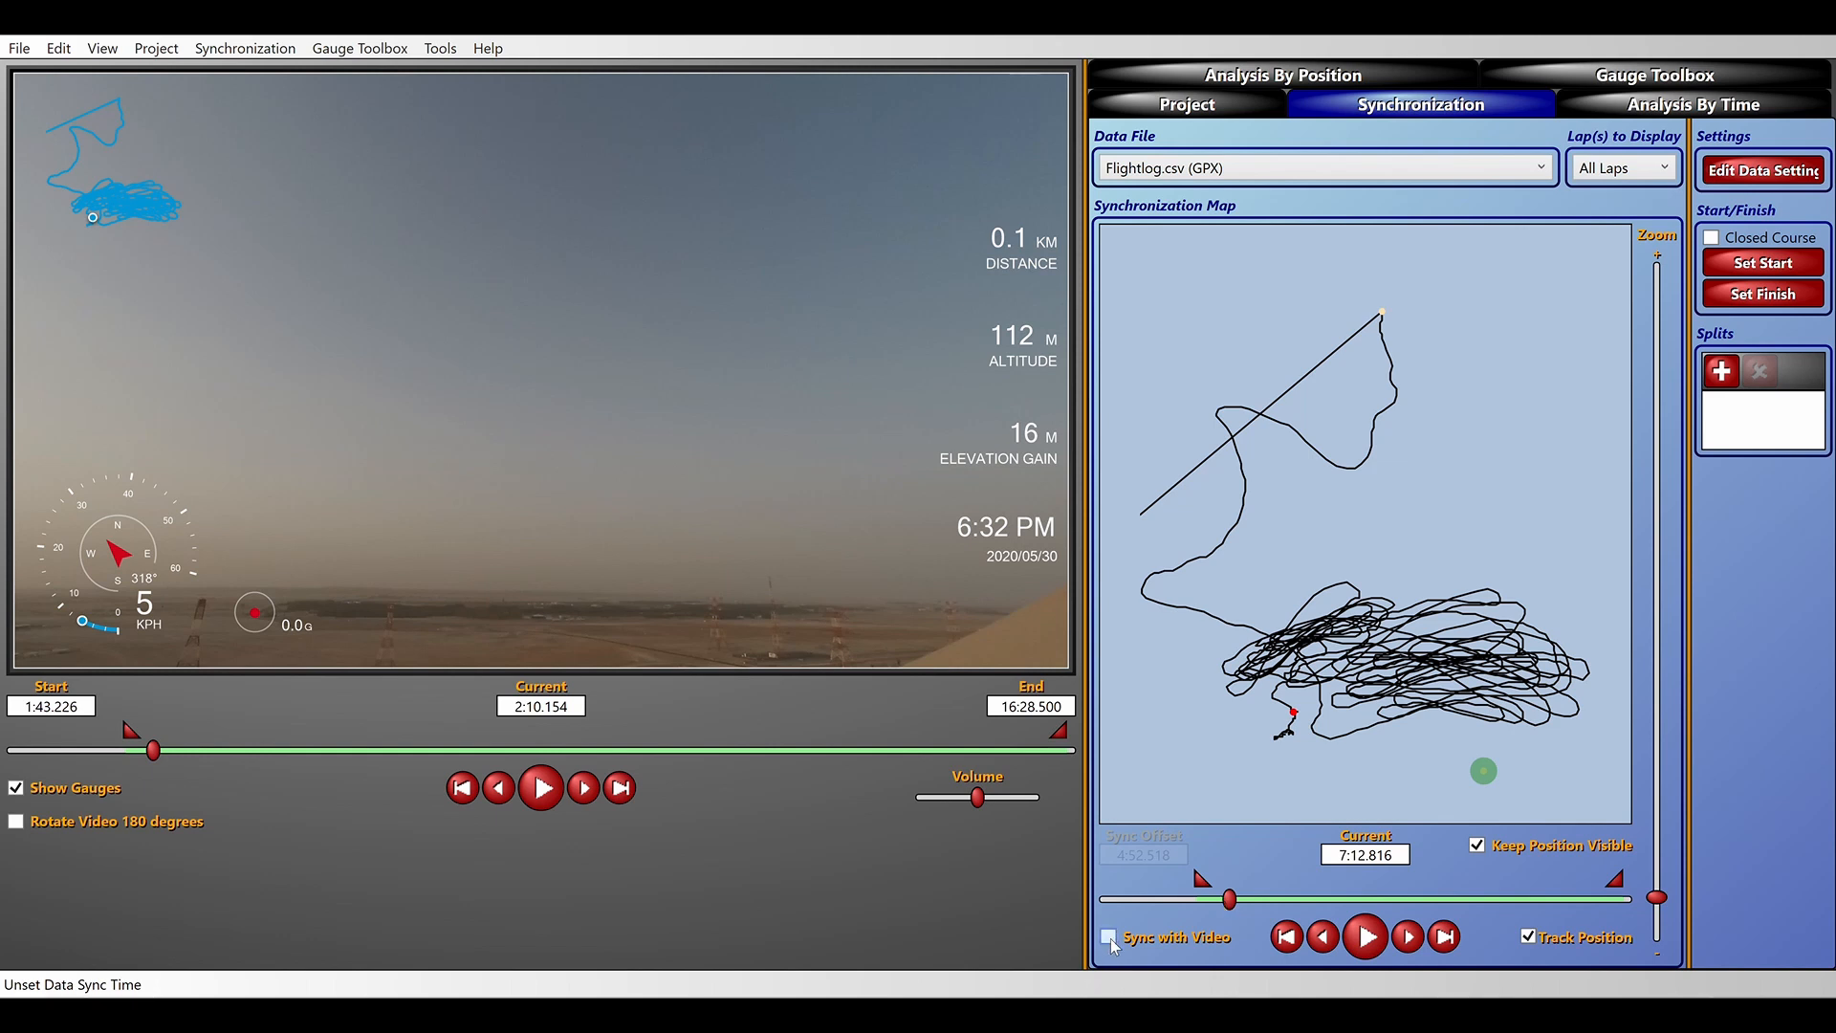
left_click(1110, 937)
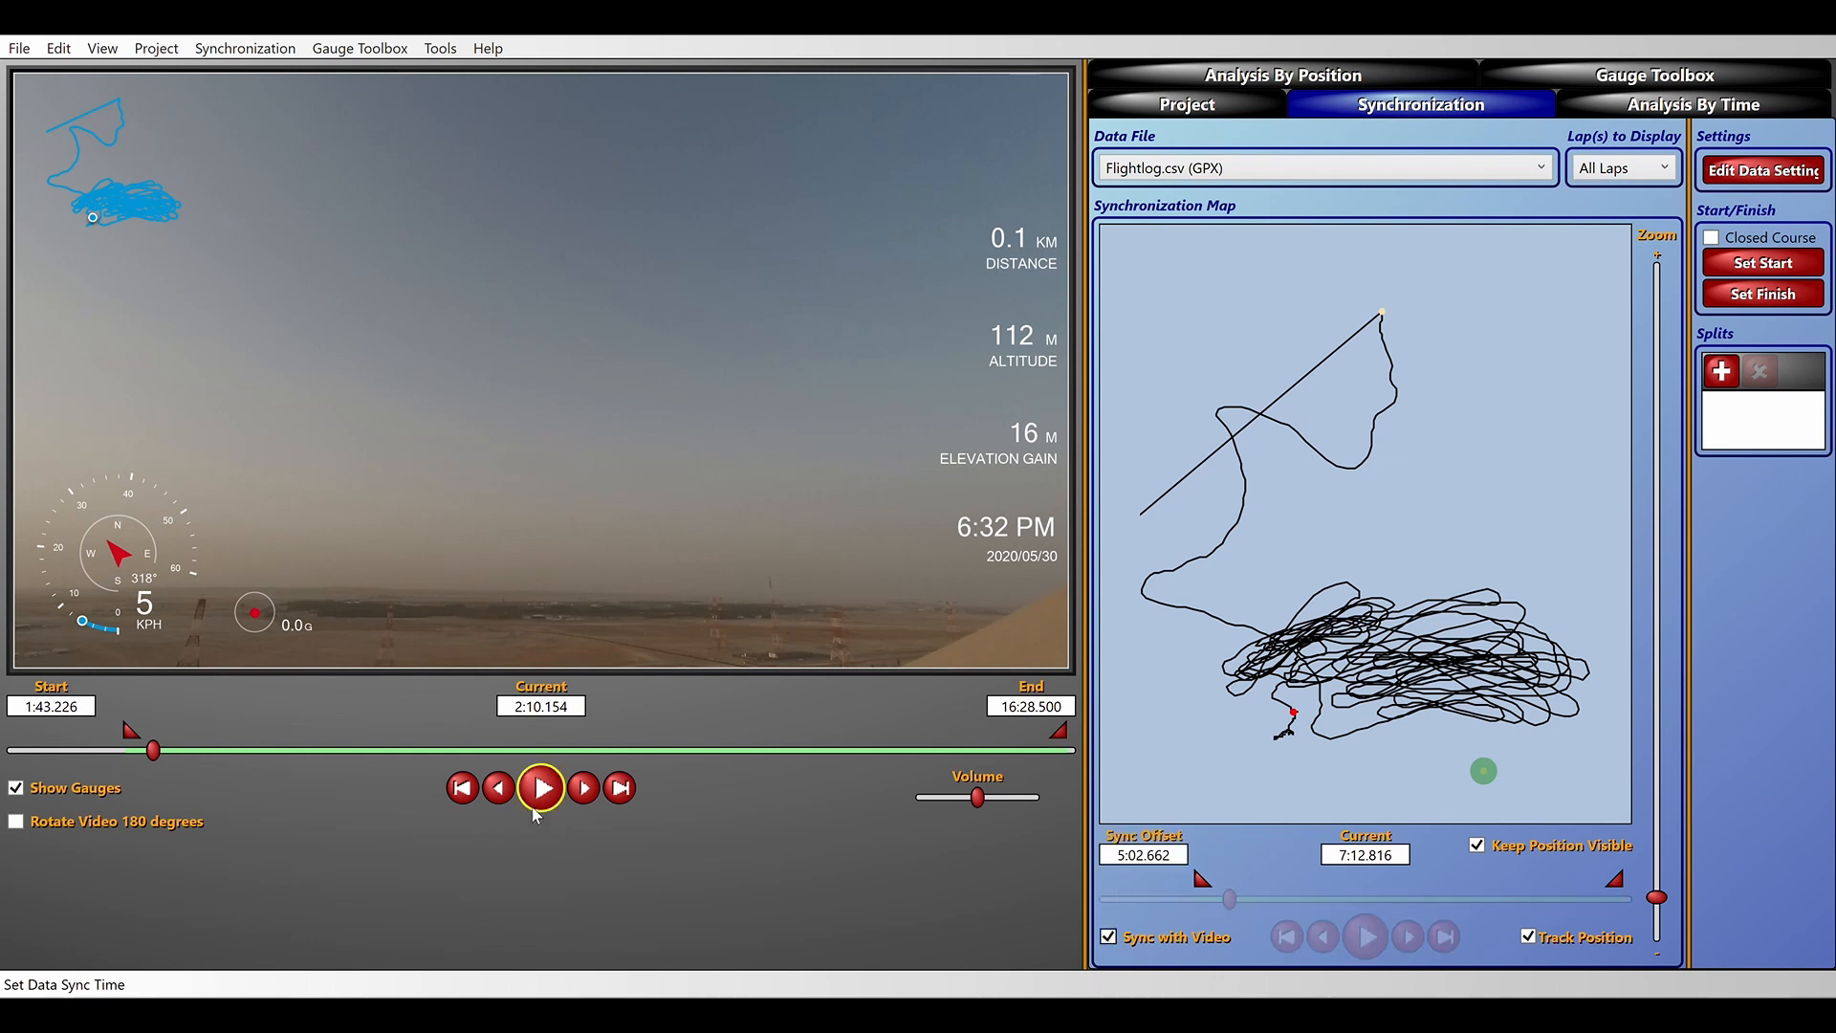
Step: Play the synced video from its trimmed start and sample several points of the flight to check the gauges, then return to the start
left_click_drag(156, 761, 116, 749)
left_click(563, 782)
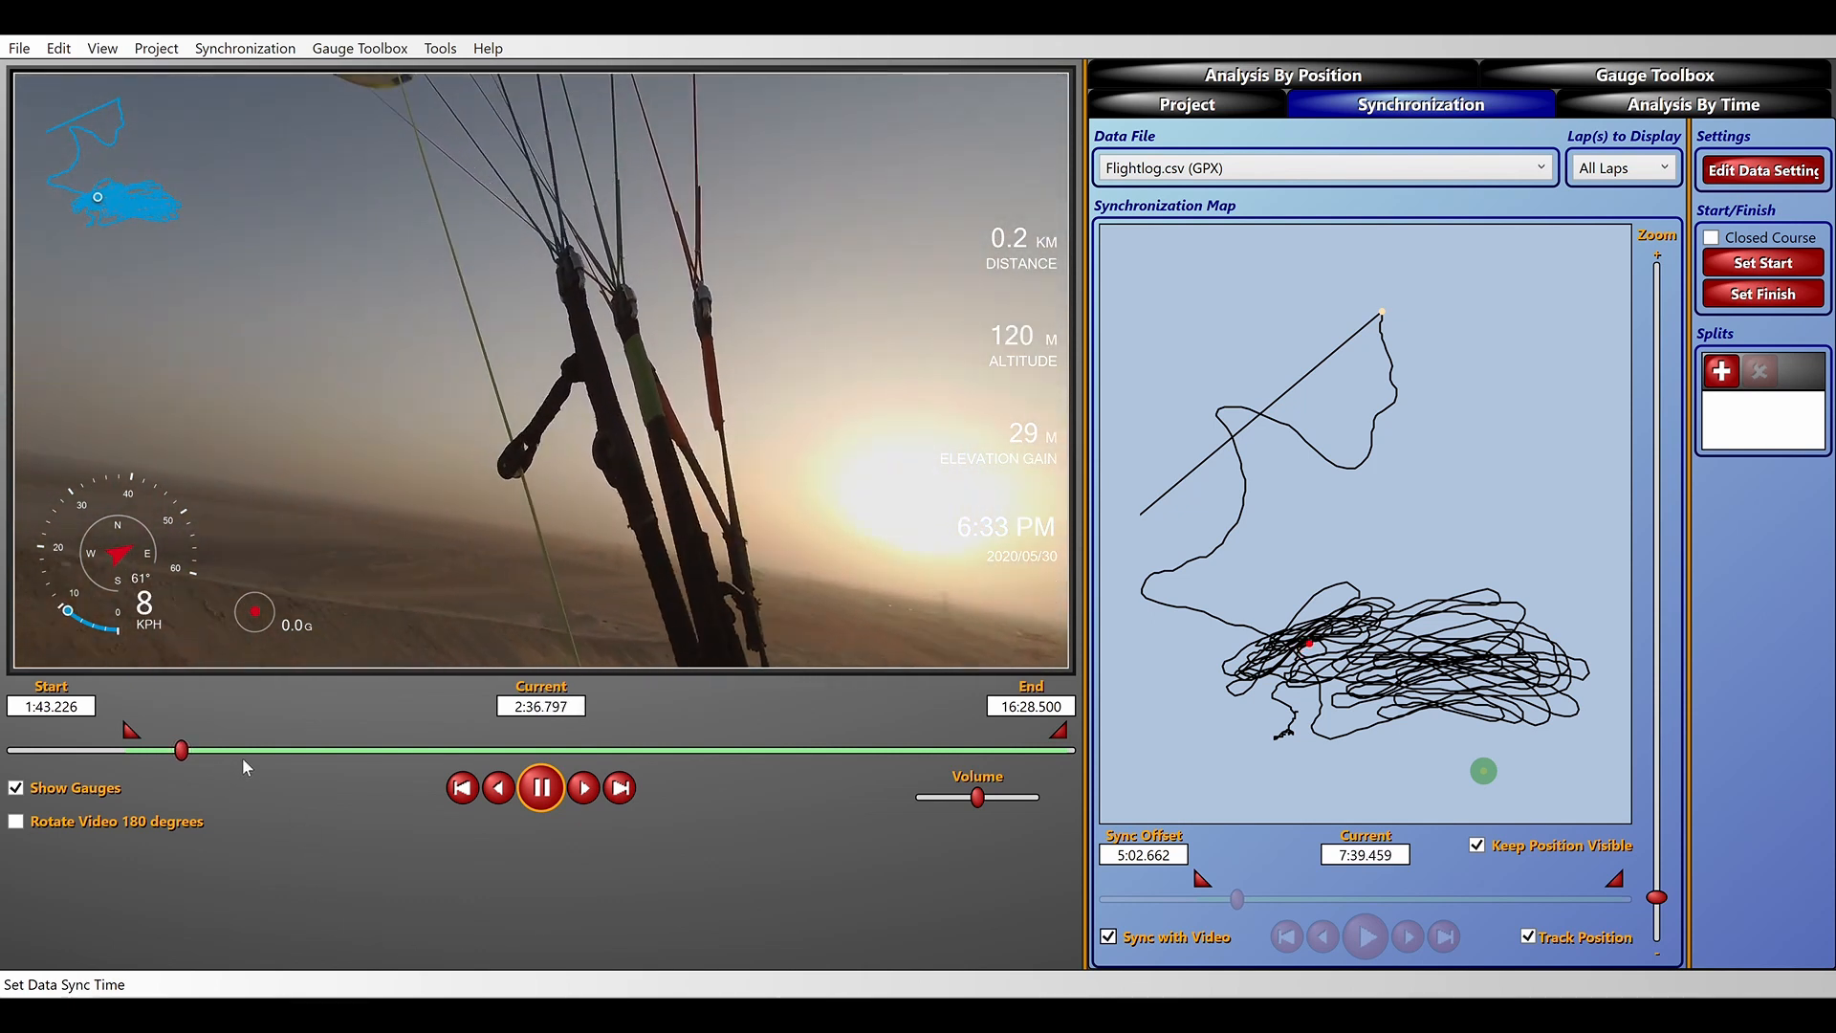
left_click(242, 755)
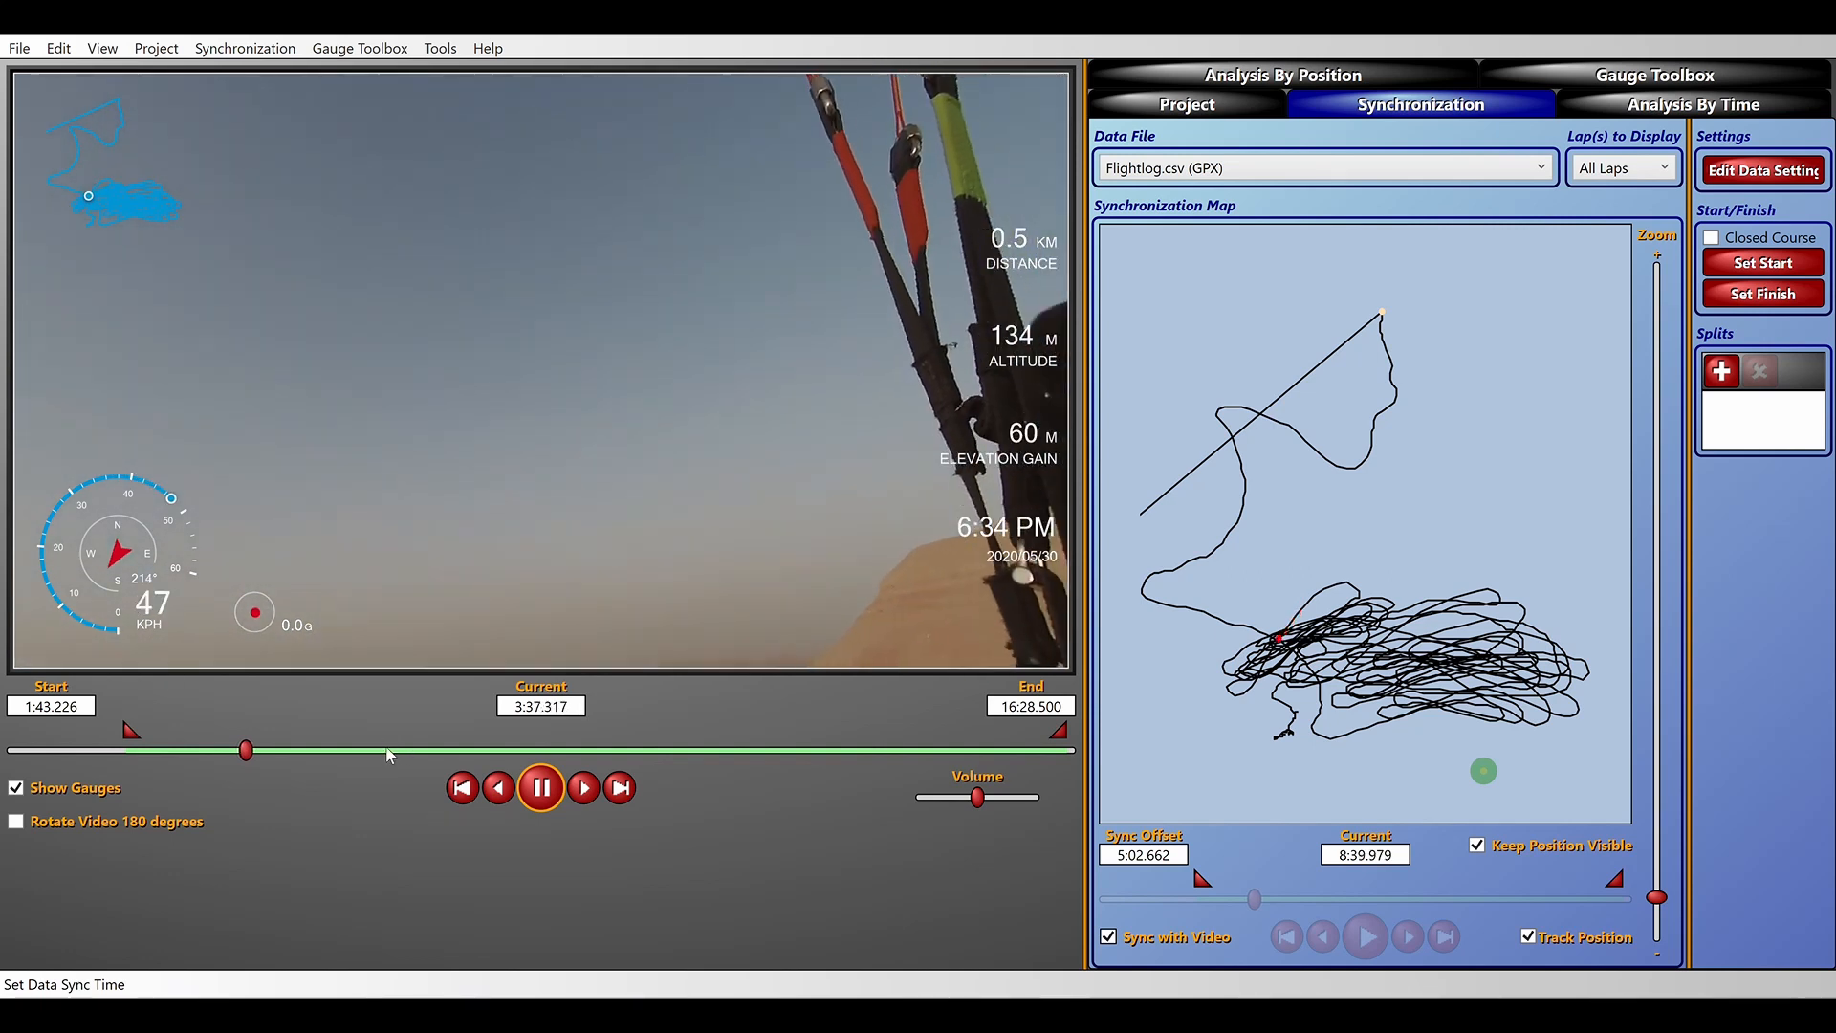
left_click(378, 752)
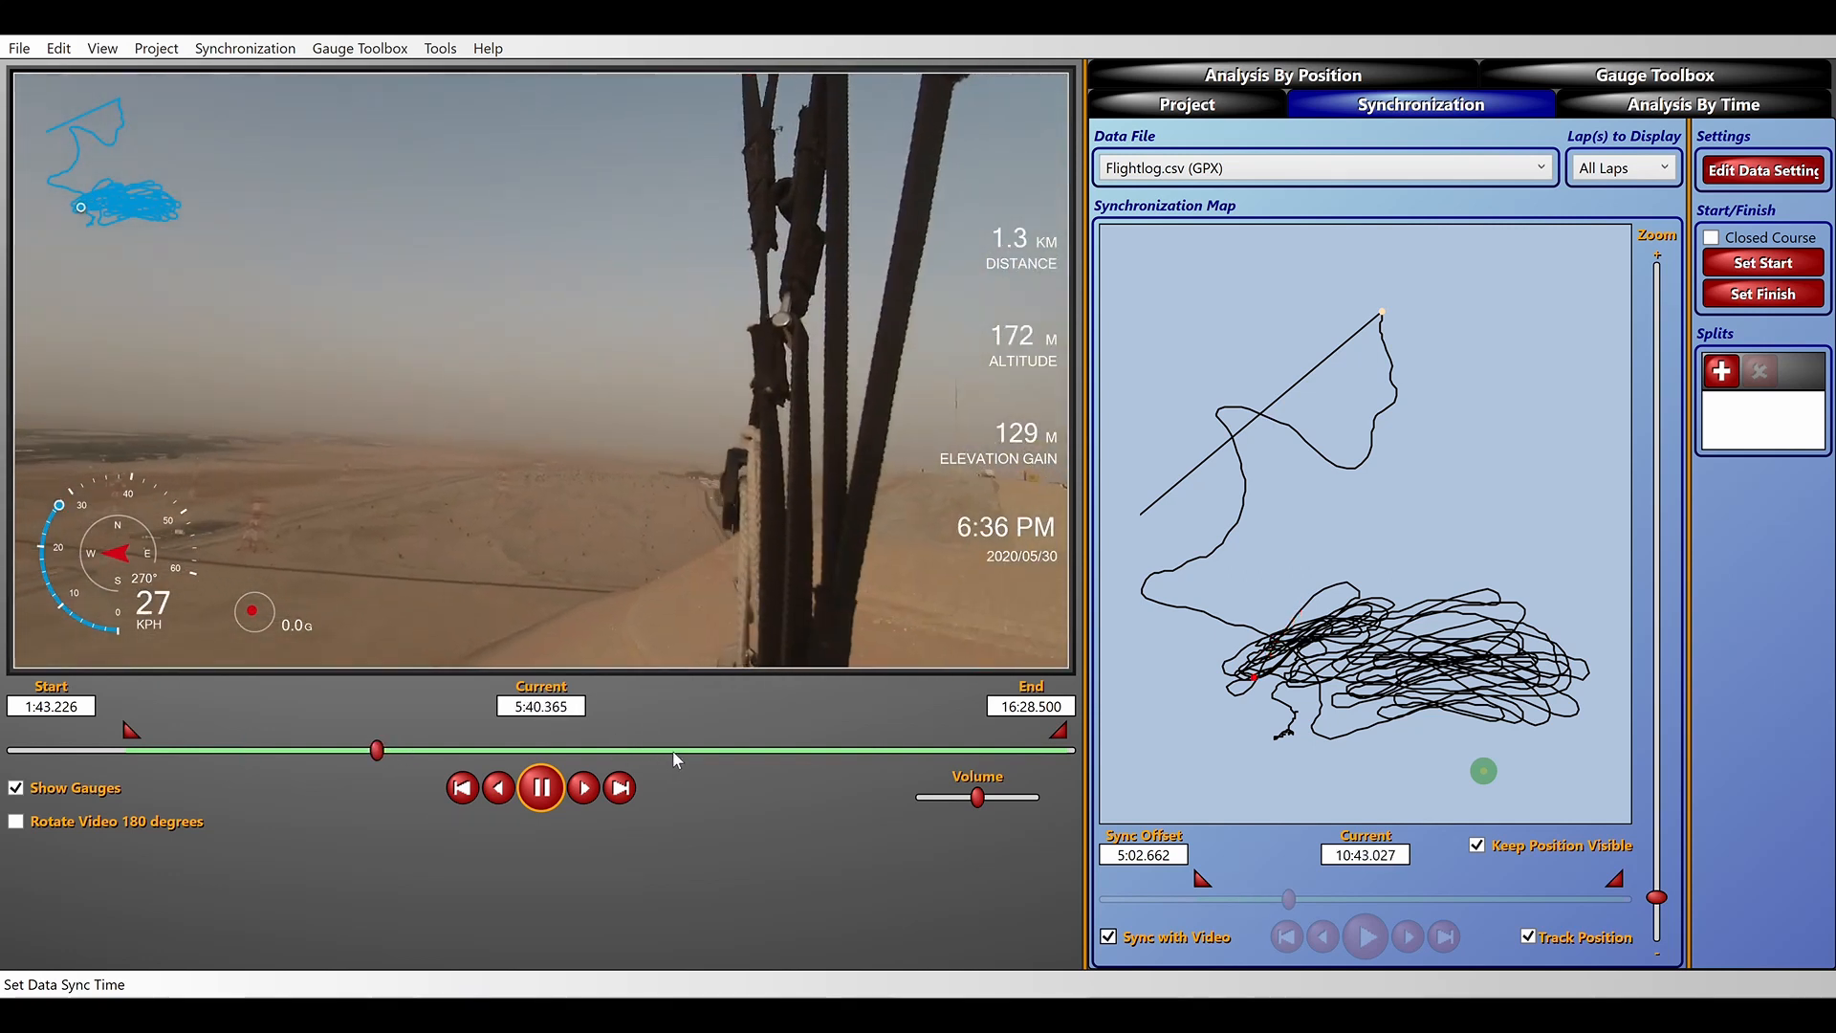
left_click(991, 751)
left_click(857, 751)
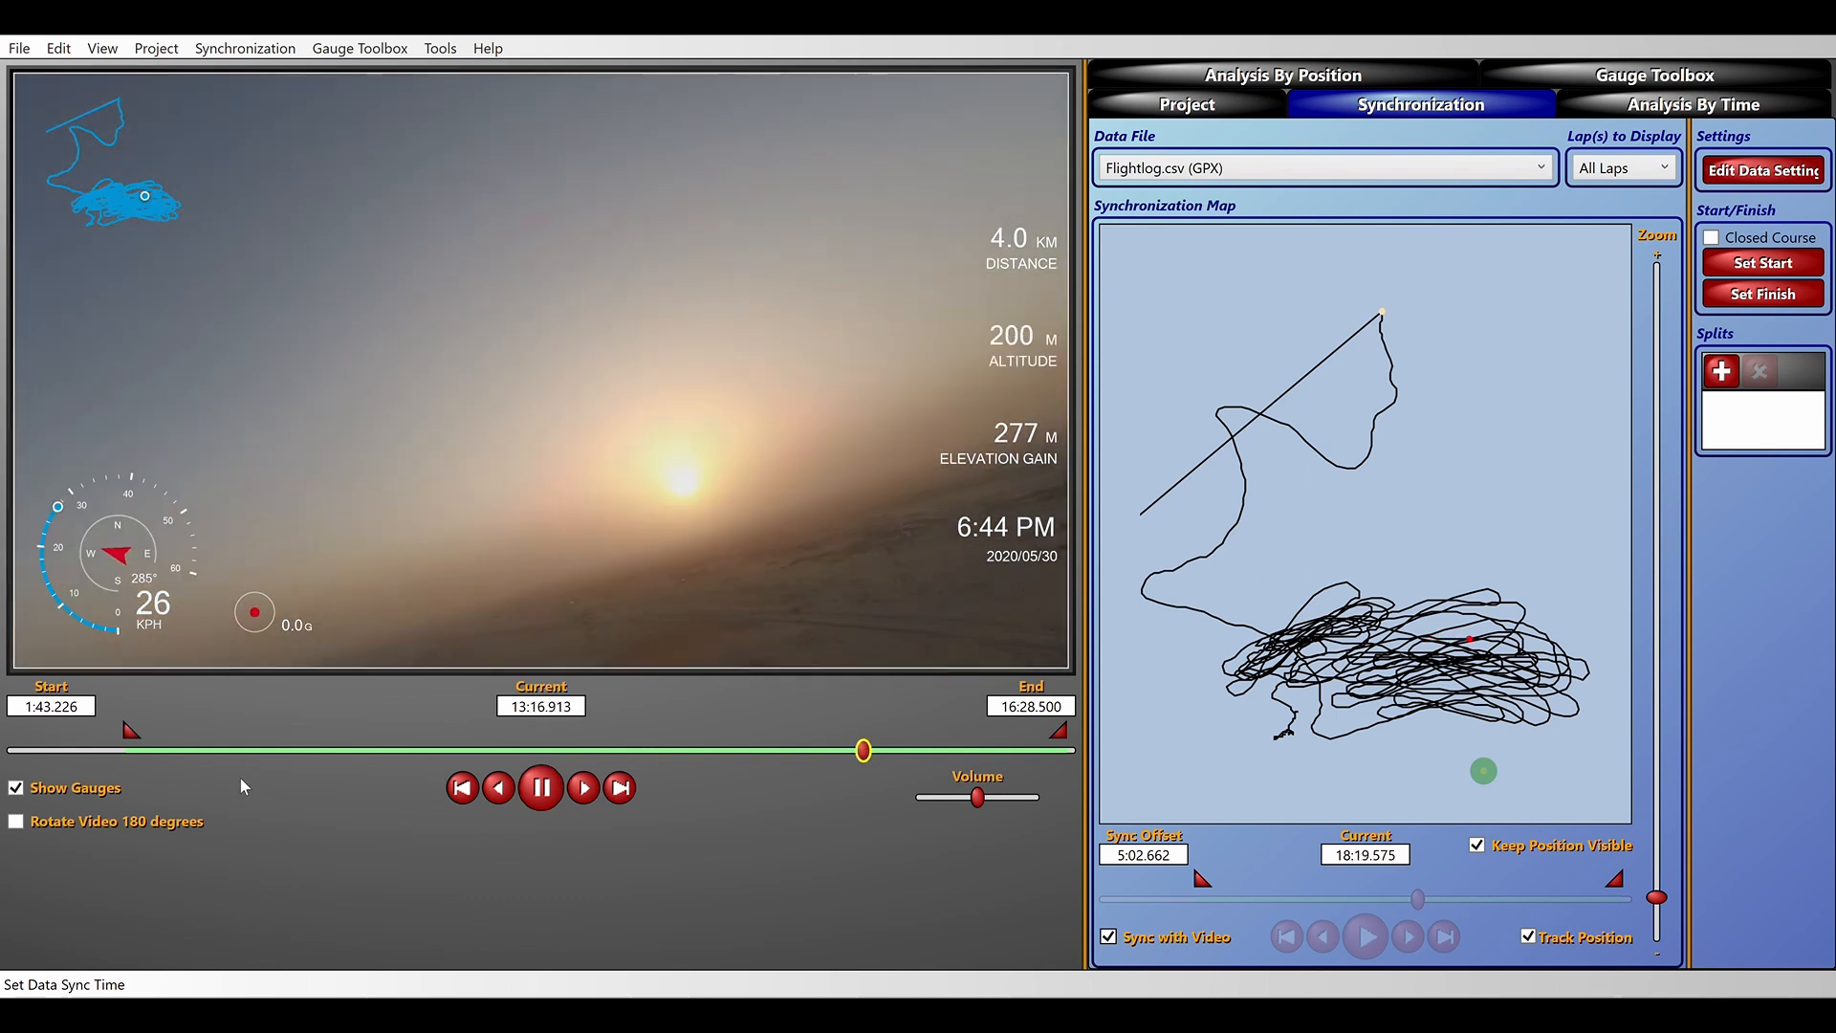
left_click(239, 752)
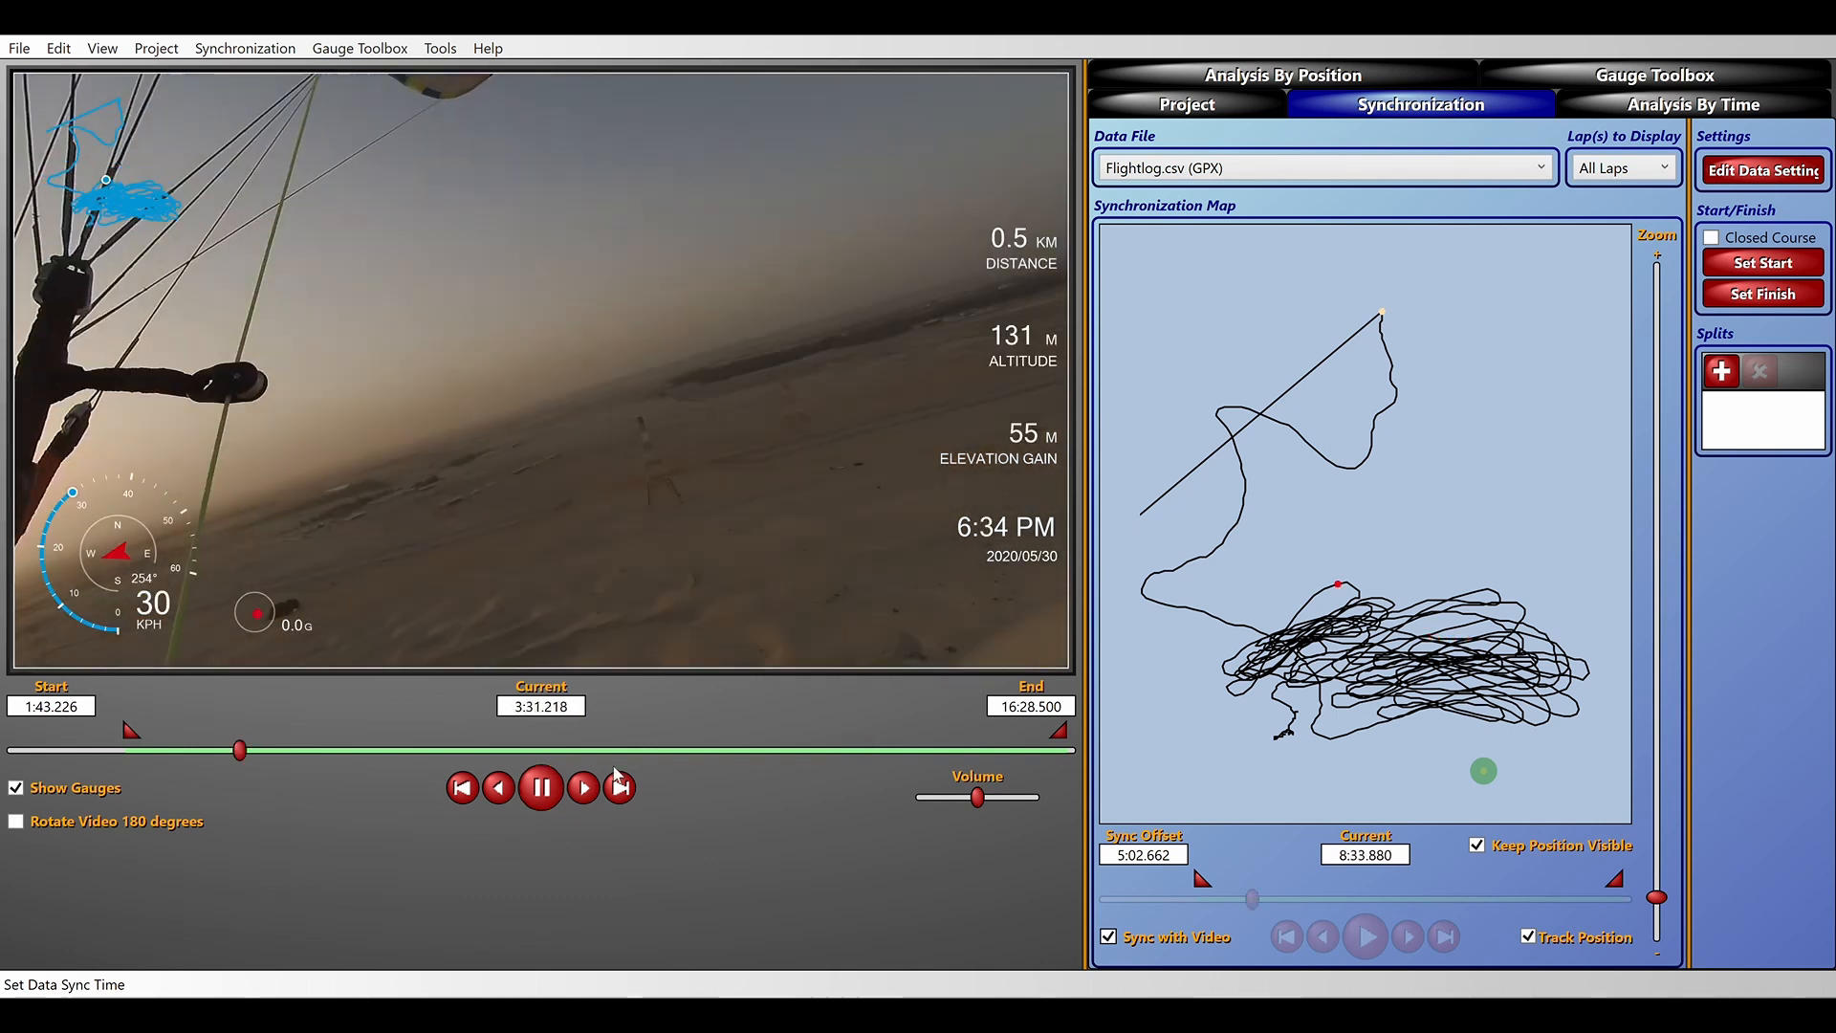
left_click(541, 788)
left_click_drag(247, 753, 93, 760)
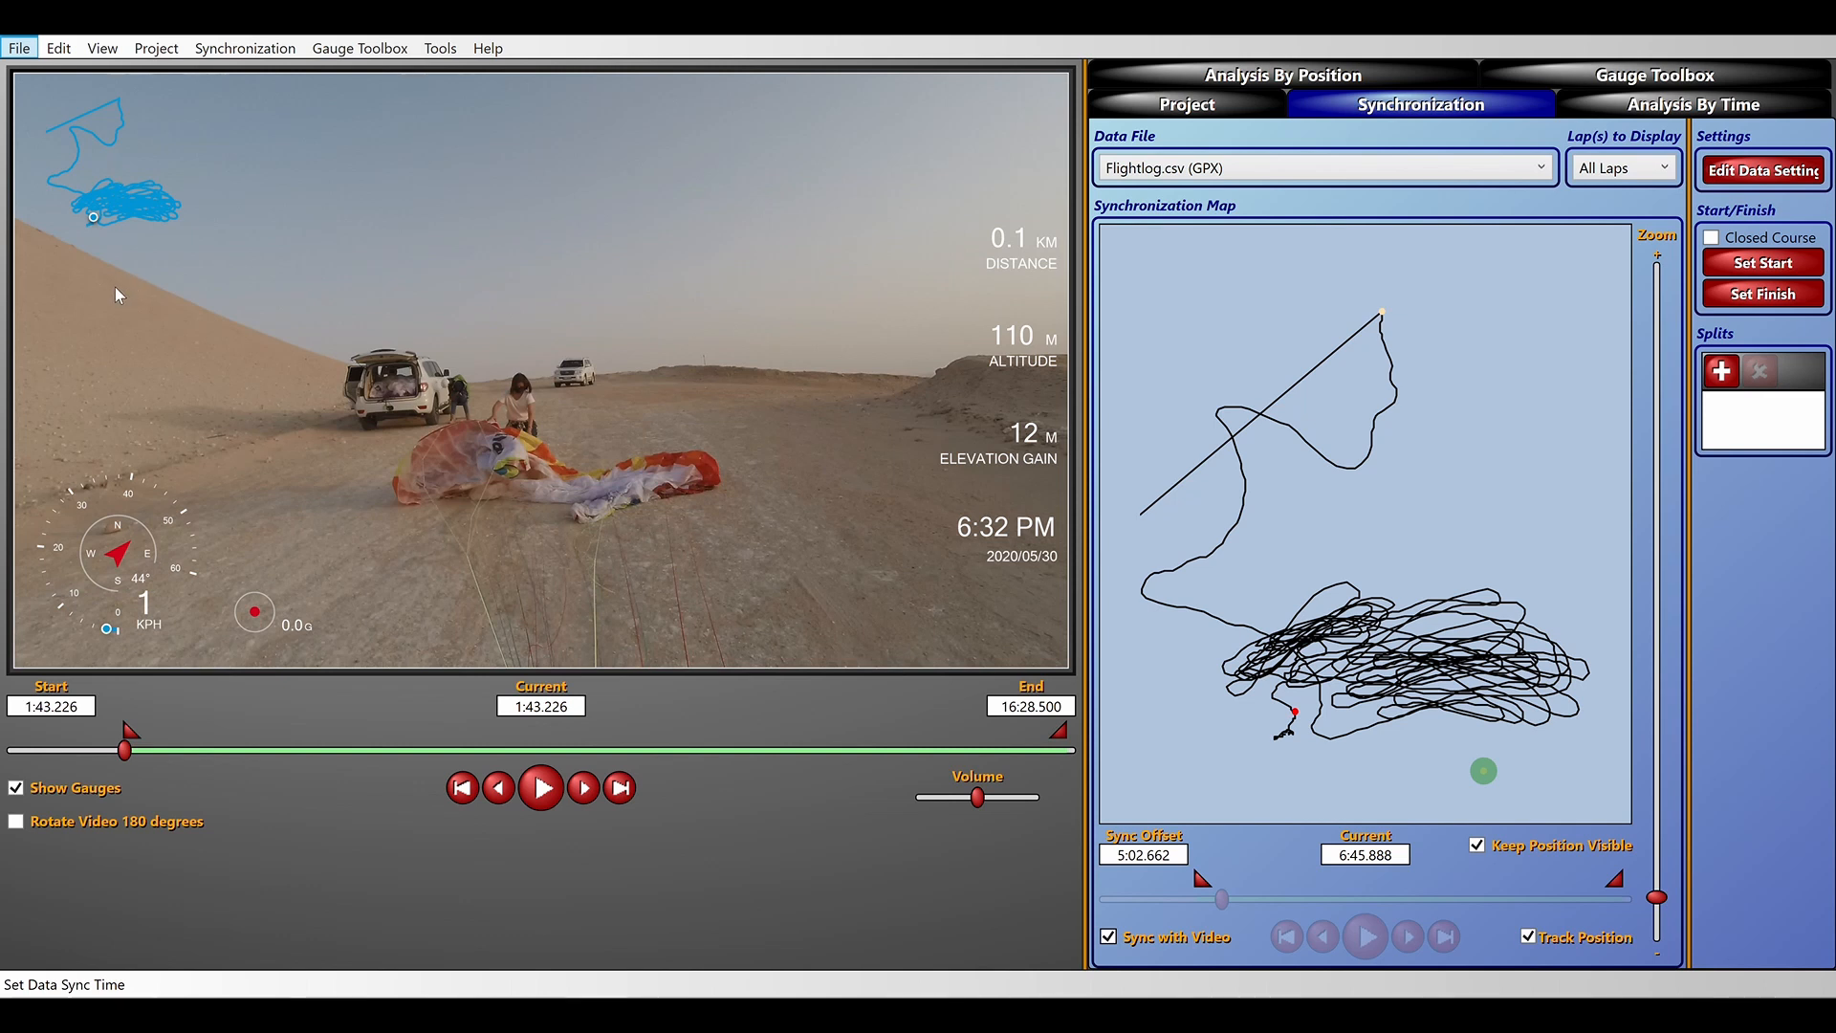
key("alt")
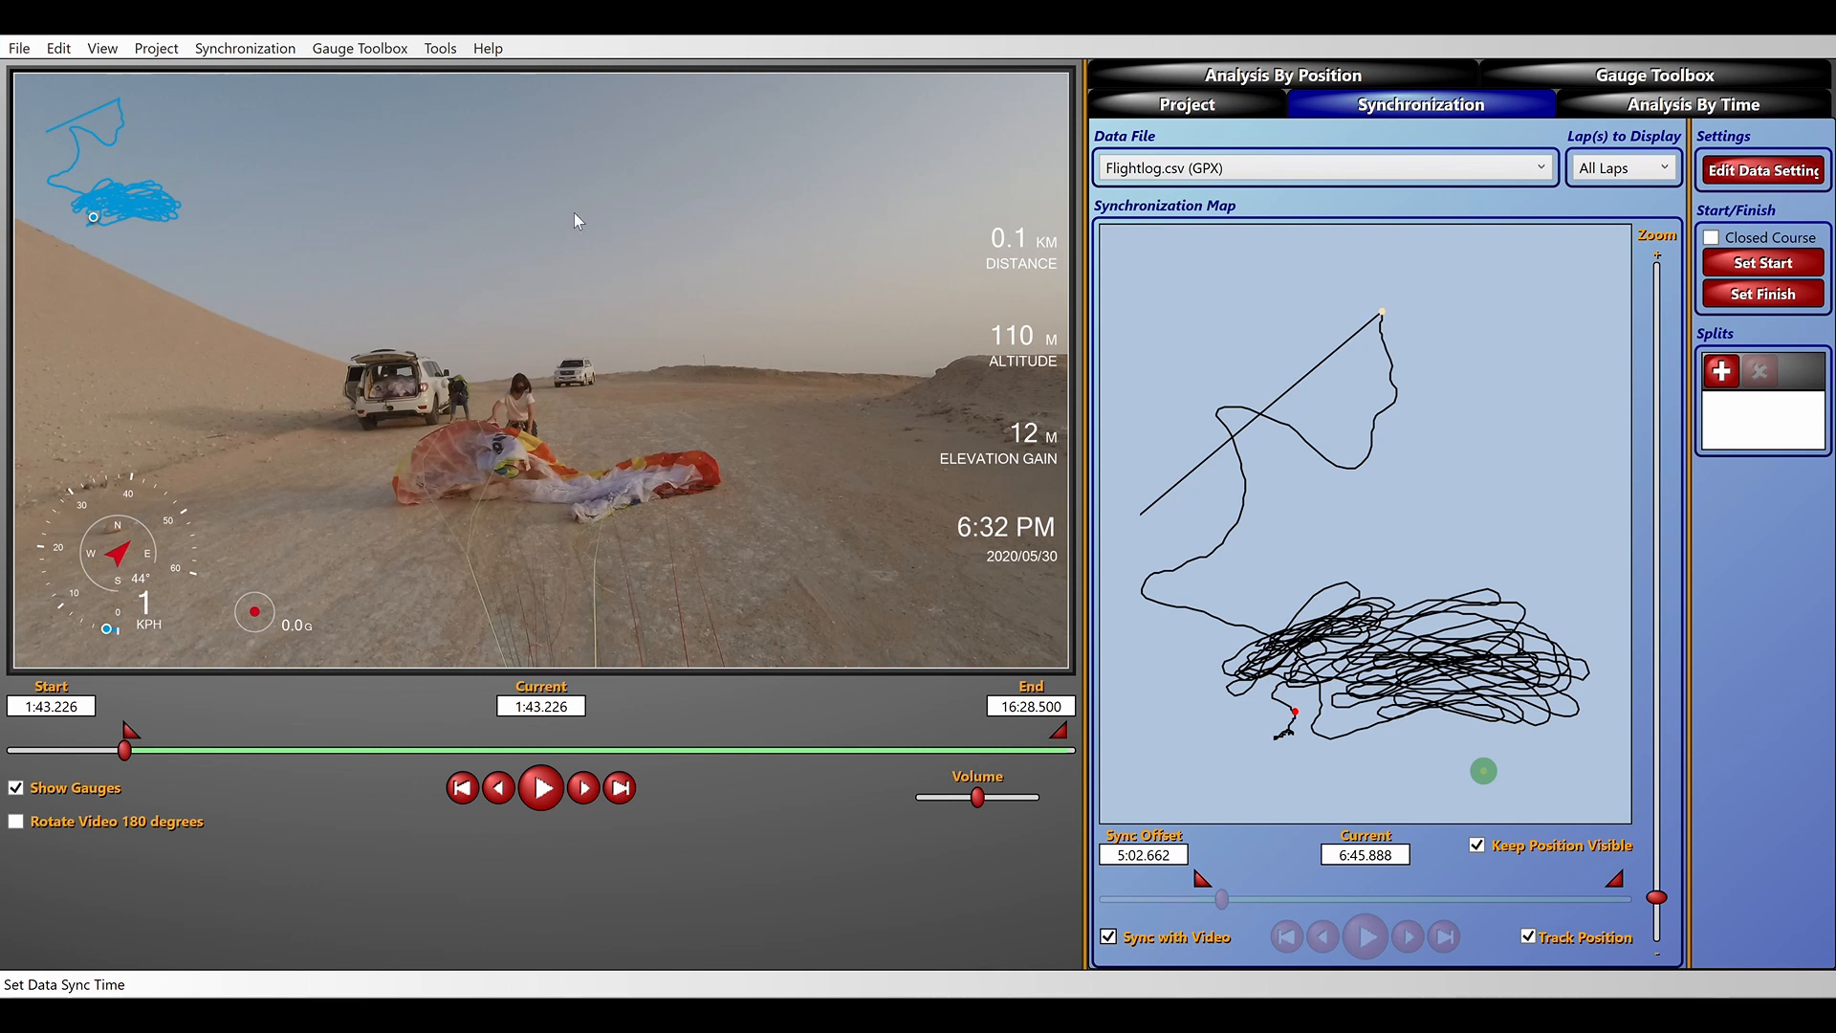